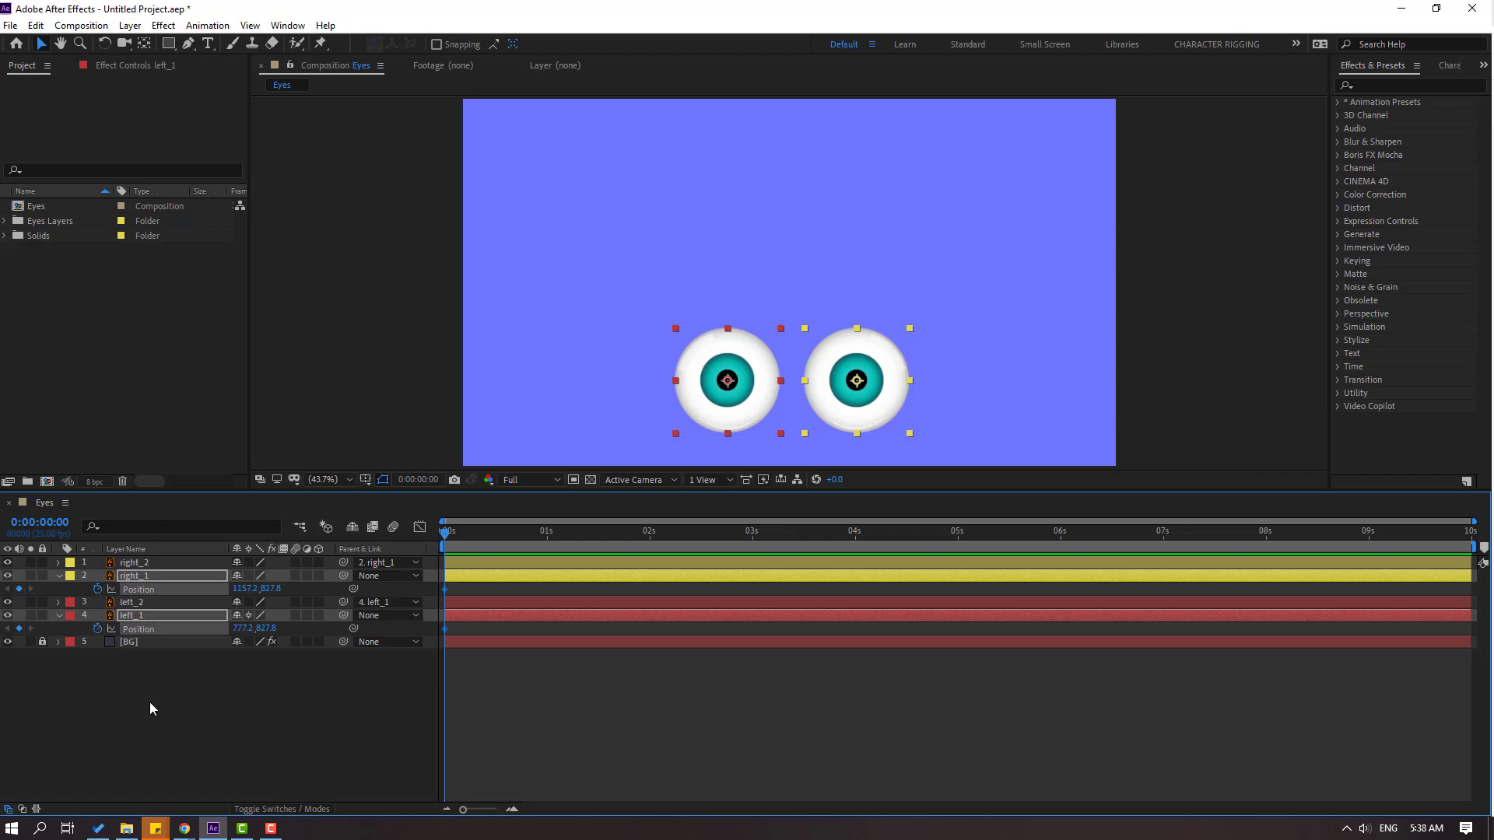
- Add Position keyframes to right_1 and left_1 at 0:00:00:10, keeping their current positions
key(shift+Page_Down)
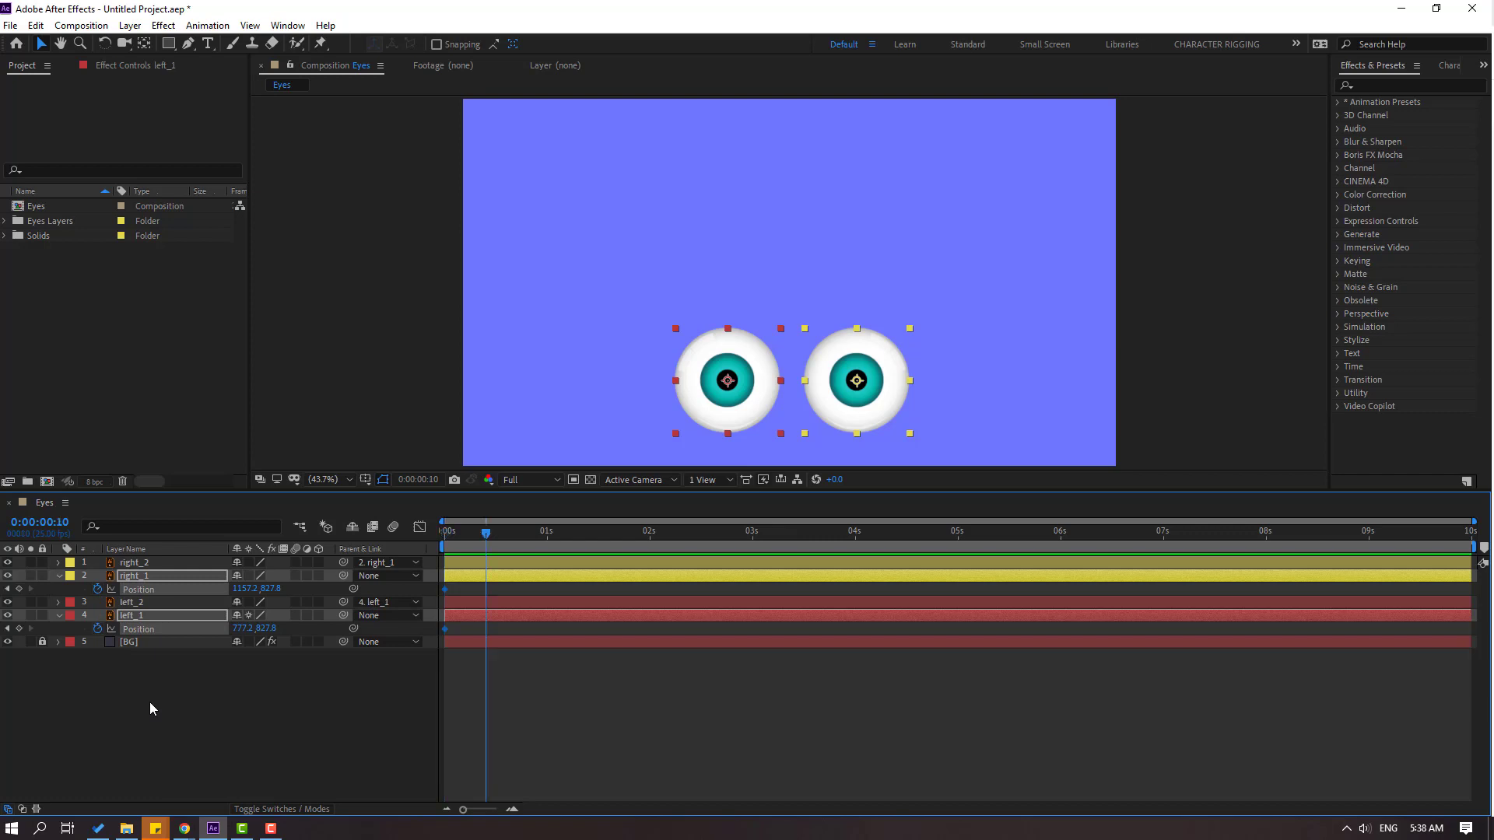
click(20, 589)
click(20, 628)
- Advance the current time by 10 frames to 0:00:00:20 and add Position keyframes to right_1 and left_1 there
click(423, 481)
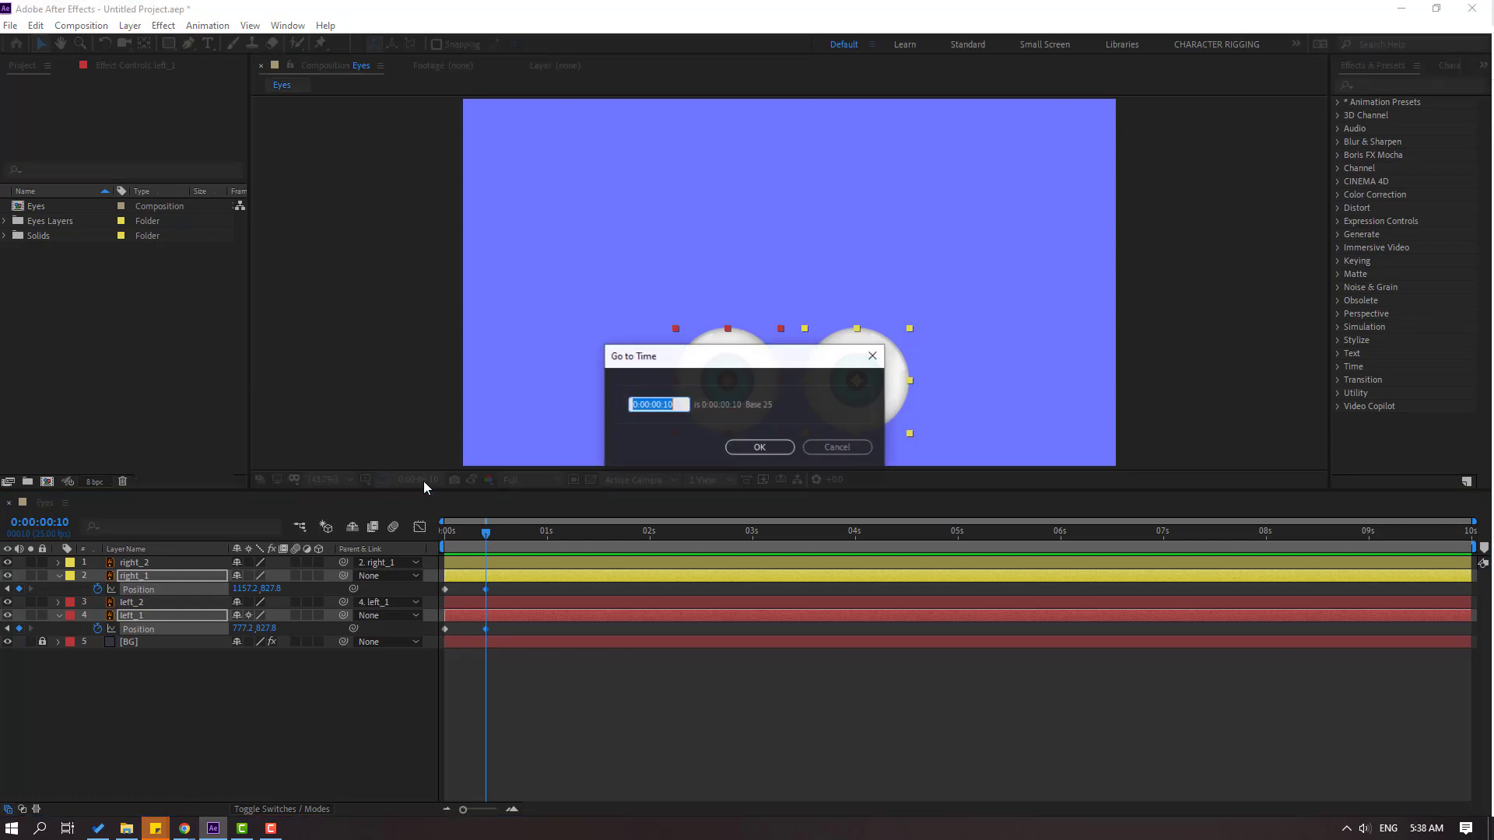
text(+)
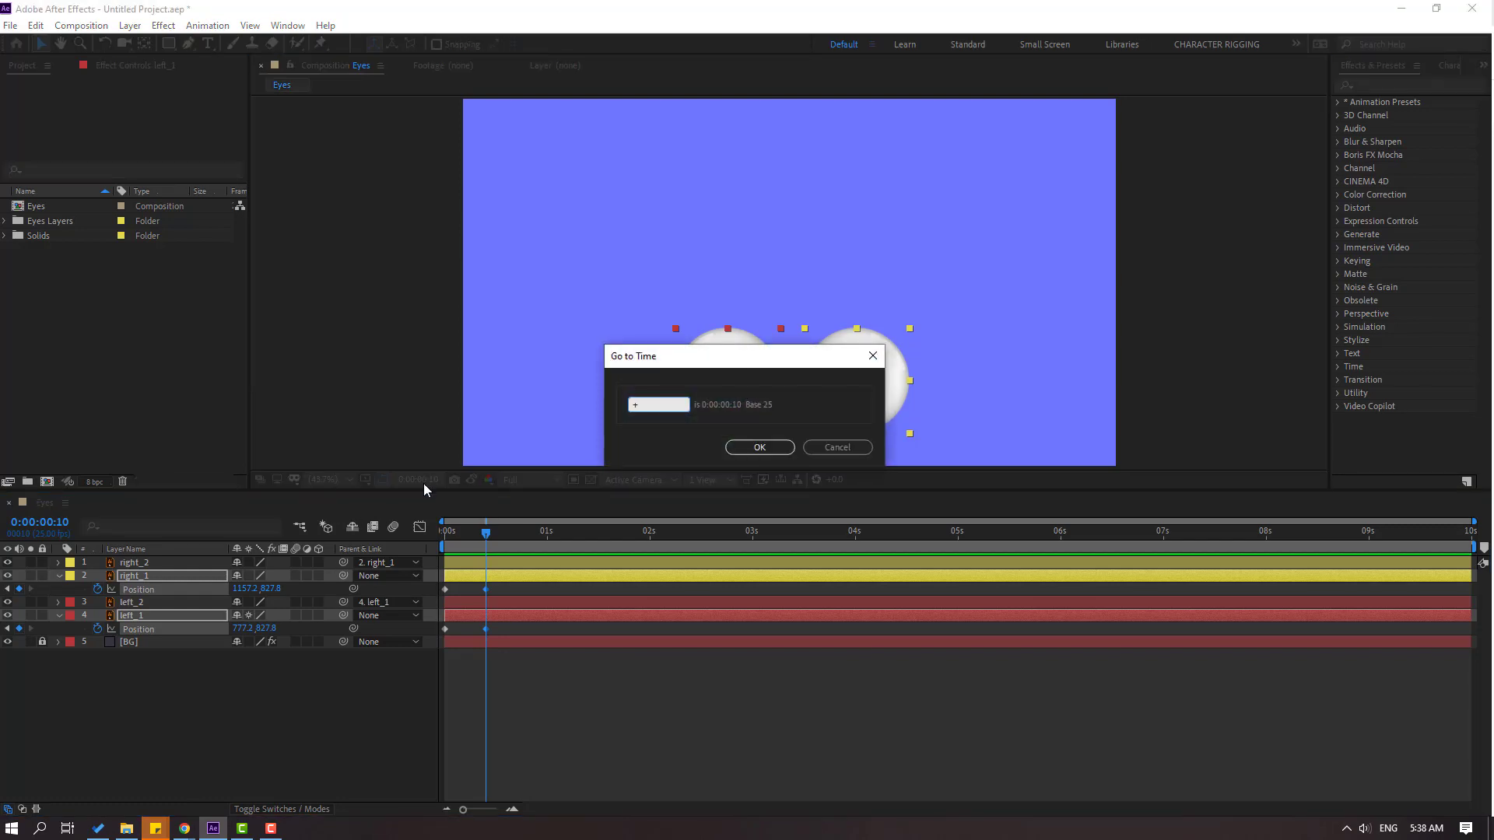
text(10)
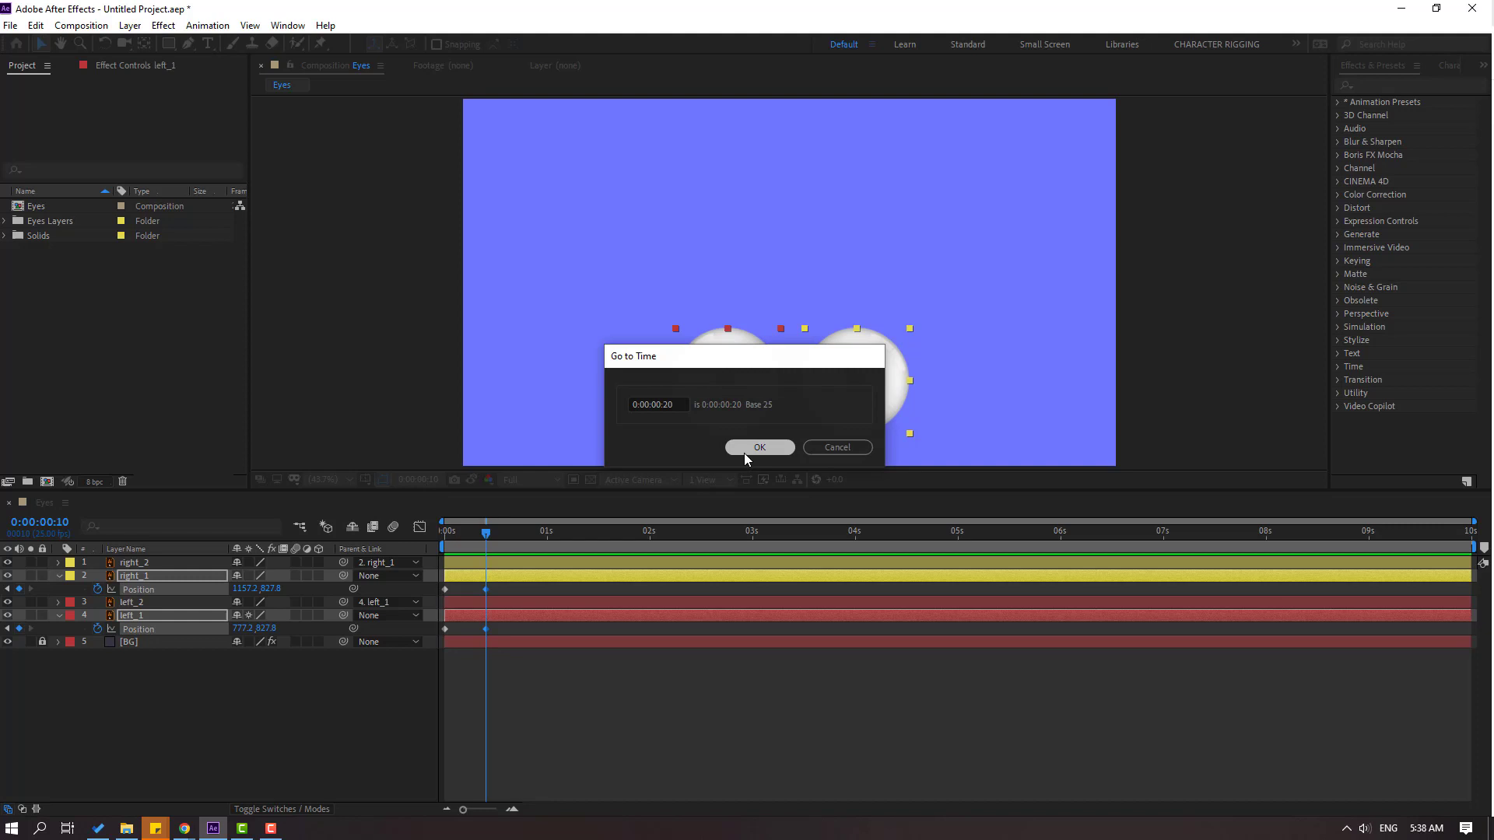
click(746, 449)
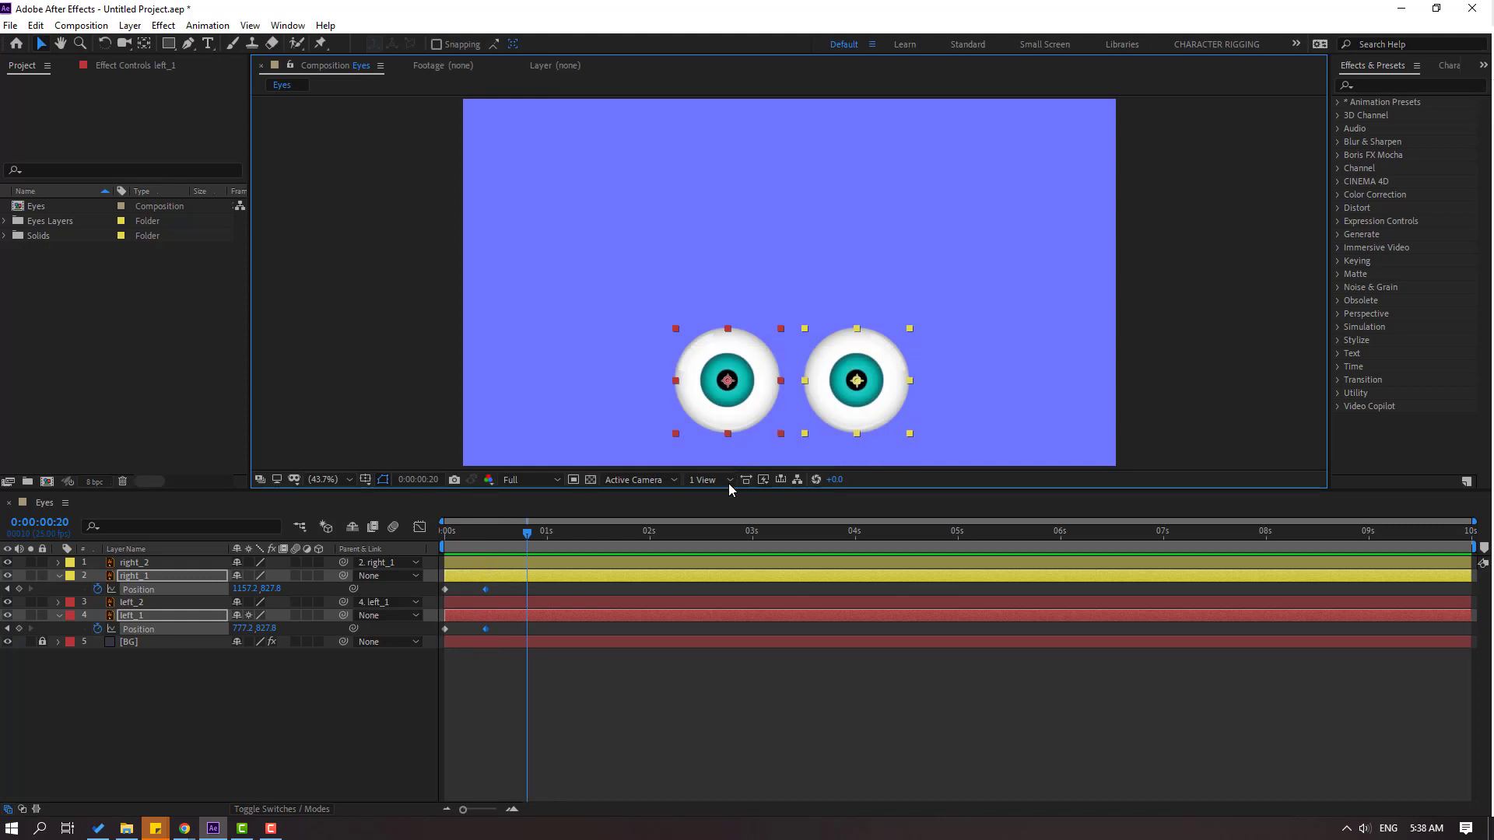
click(19, 589)
click(19, 629)
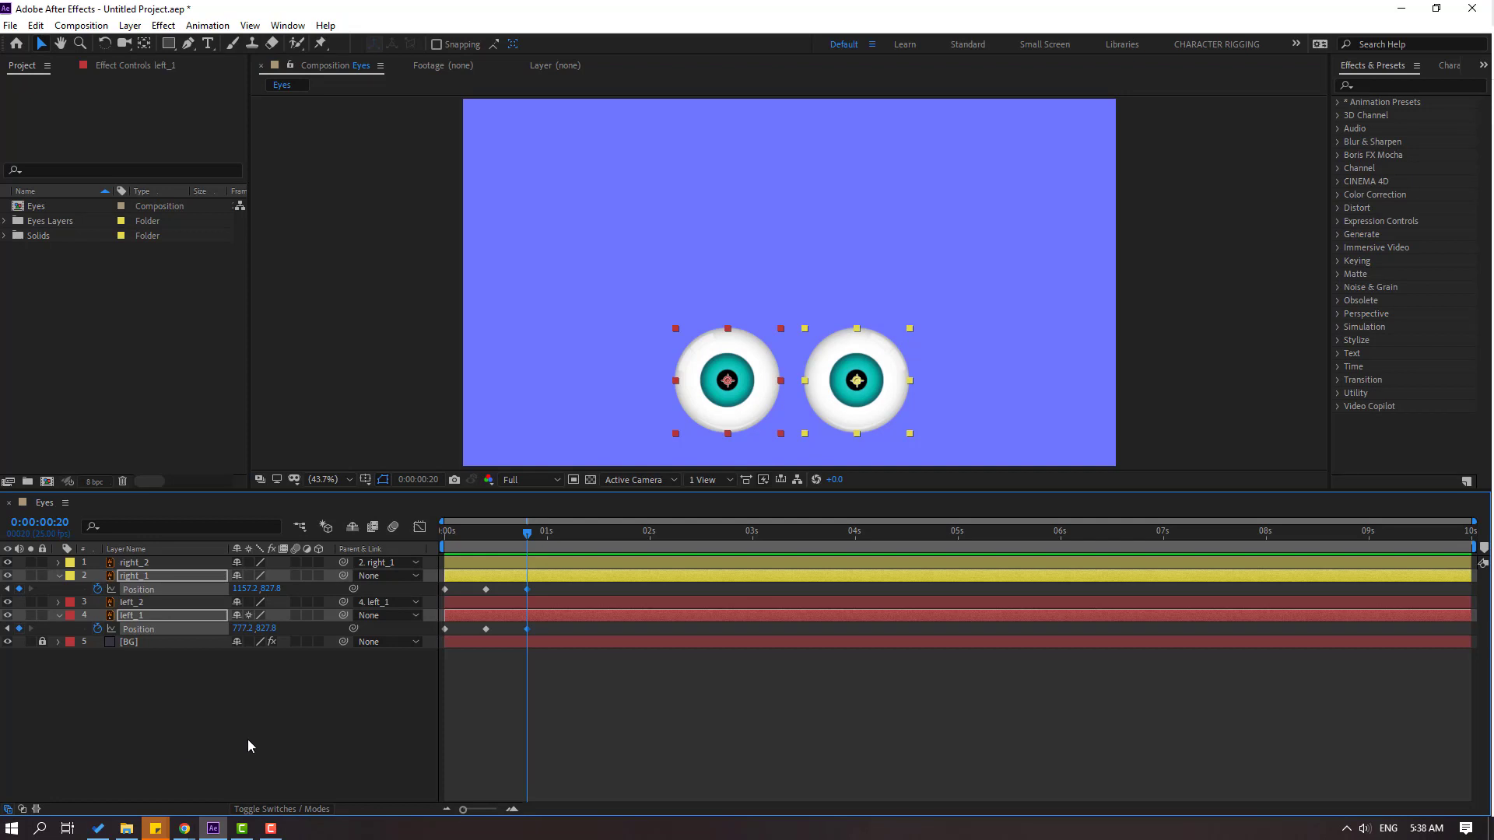
- At 0:00:00:00, raise the left_1 eye by setting its Y position to about 269.8
click(530, 699)
drag(520, 529, 406, 540)
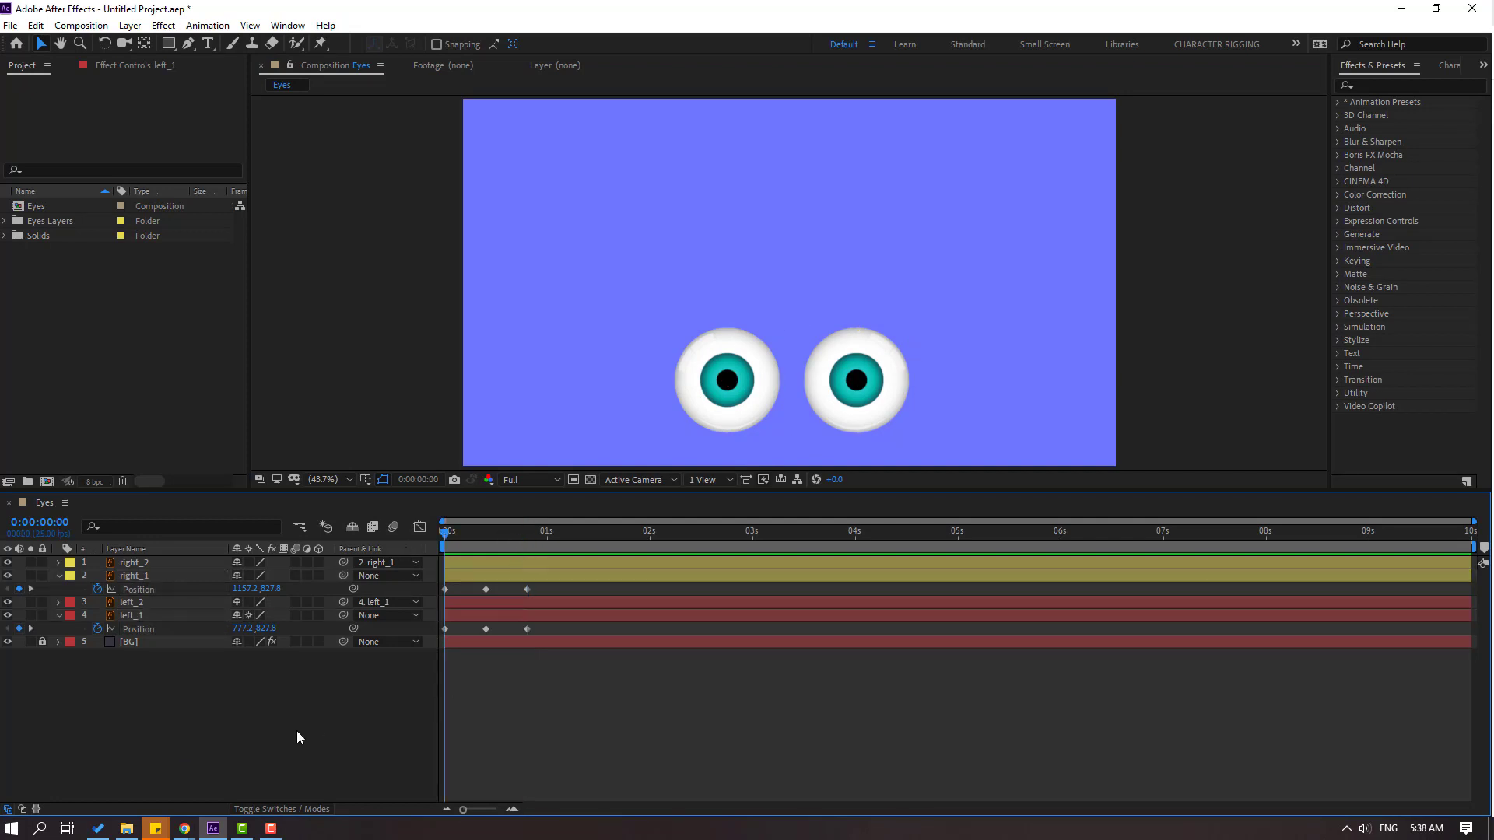
click(142, 615)
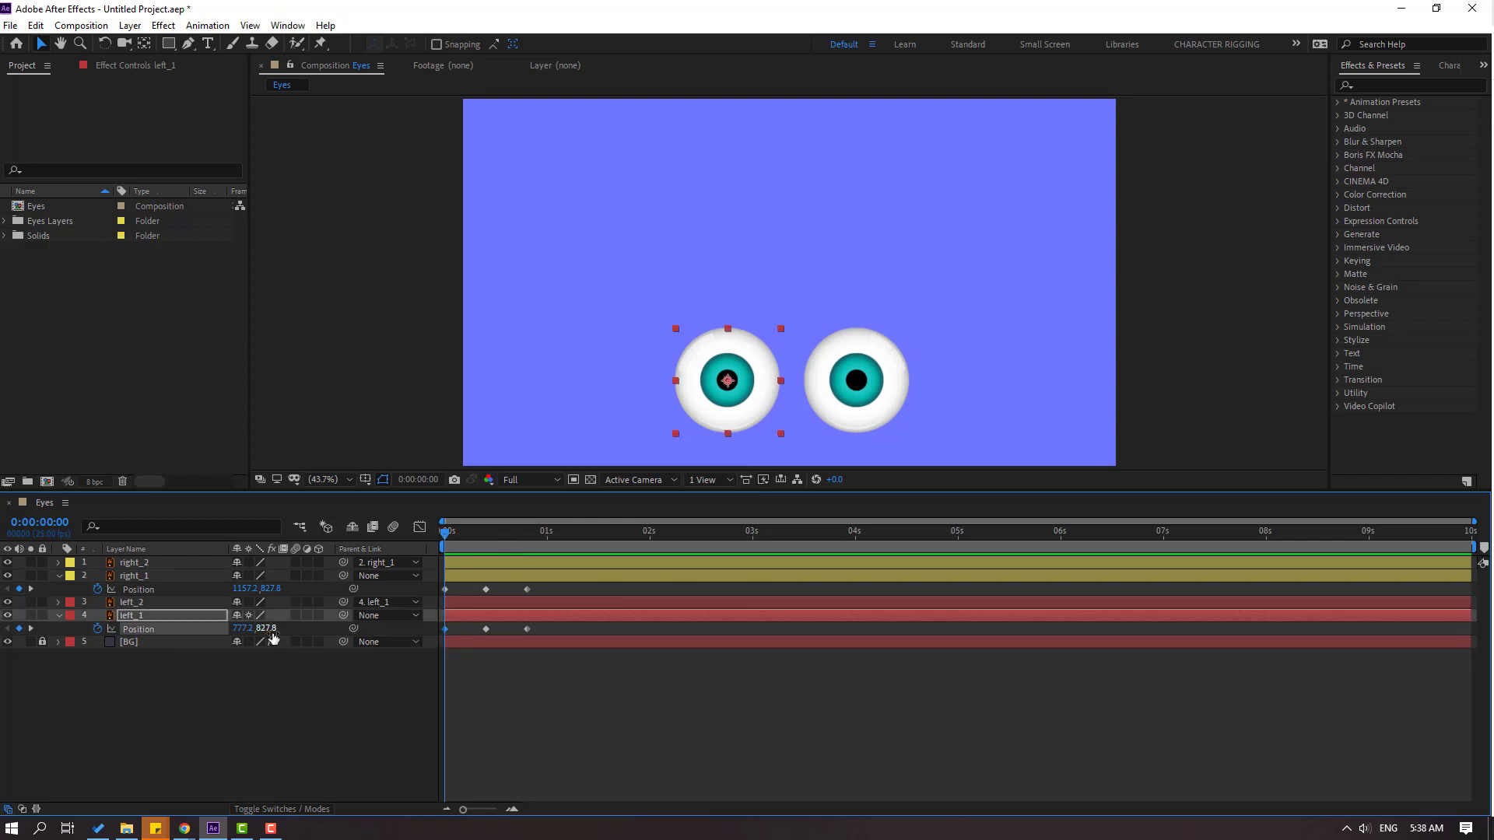
drag(268, 629, 239, 634)
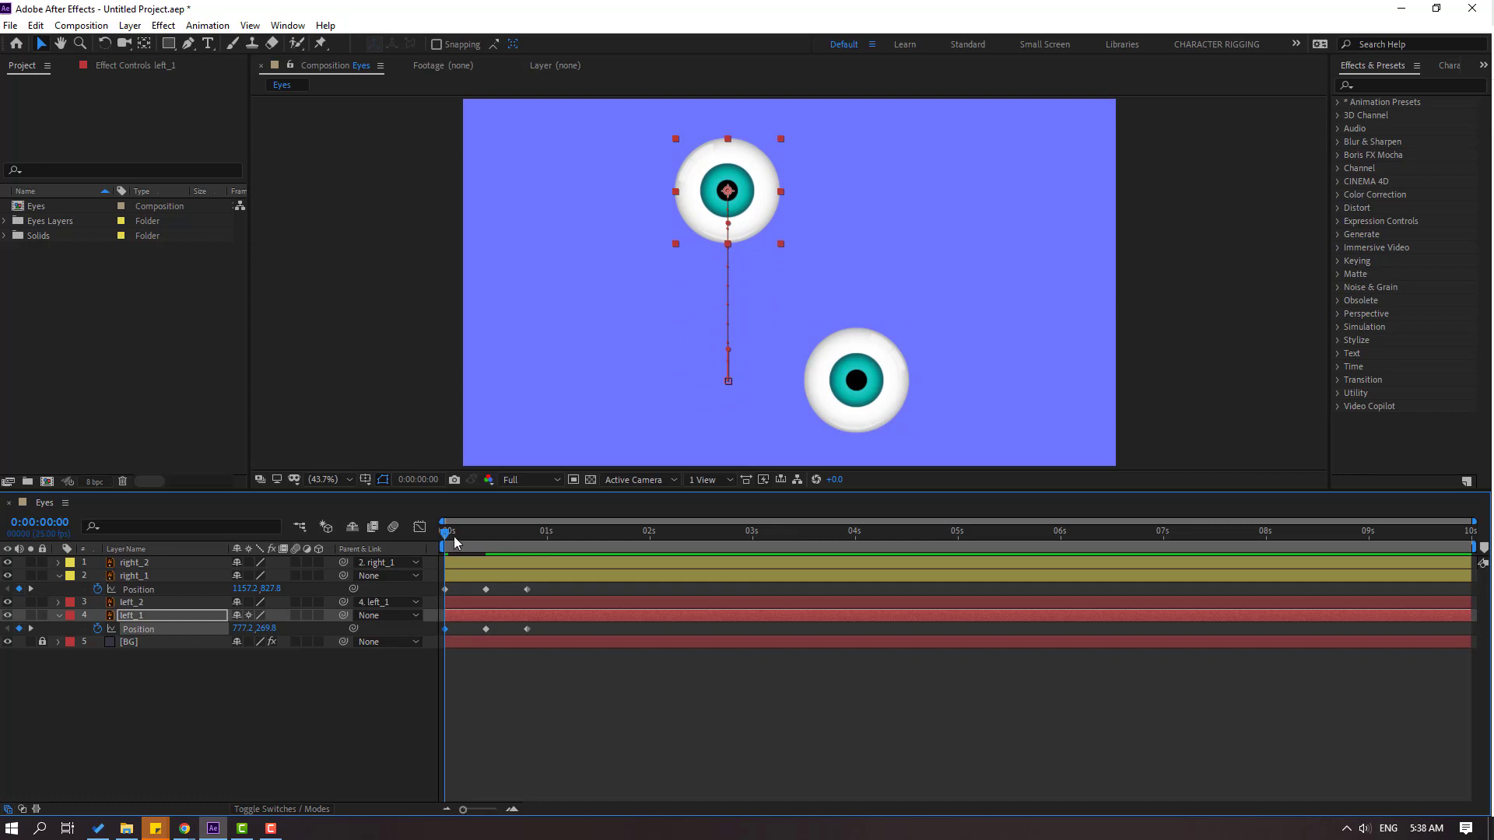
- At 0:00:00:10, raise the right_1 eye by setting its Y position to about 262.8
drag(455, 542, 488, 545)
click(487, 589)
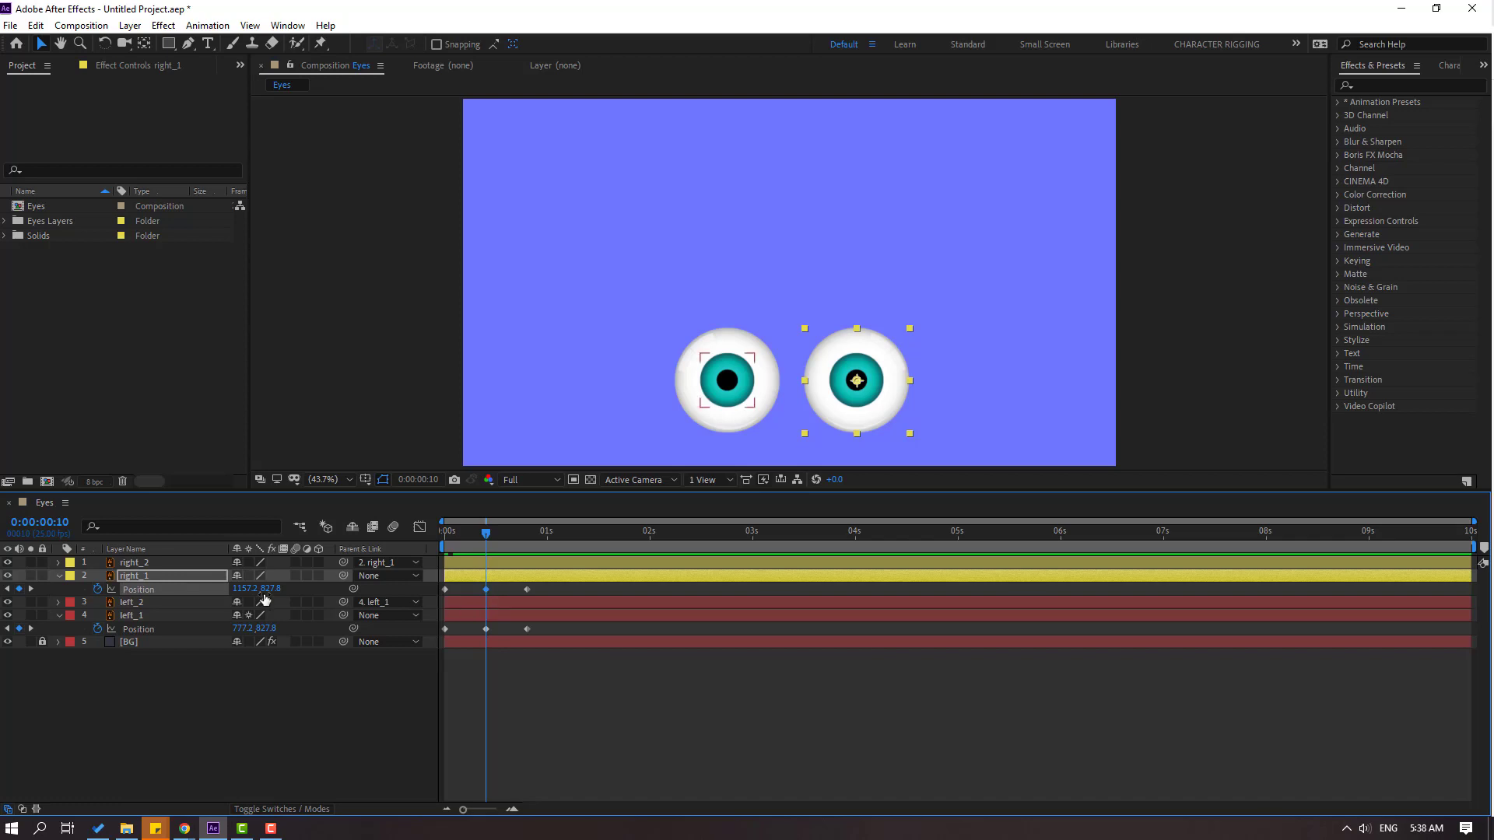
drag(268, 589, 206, 618)
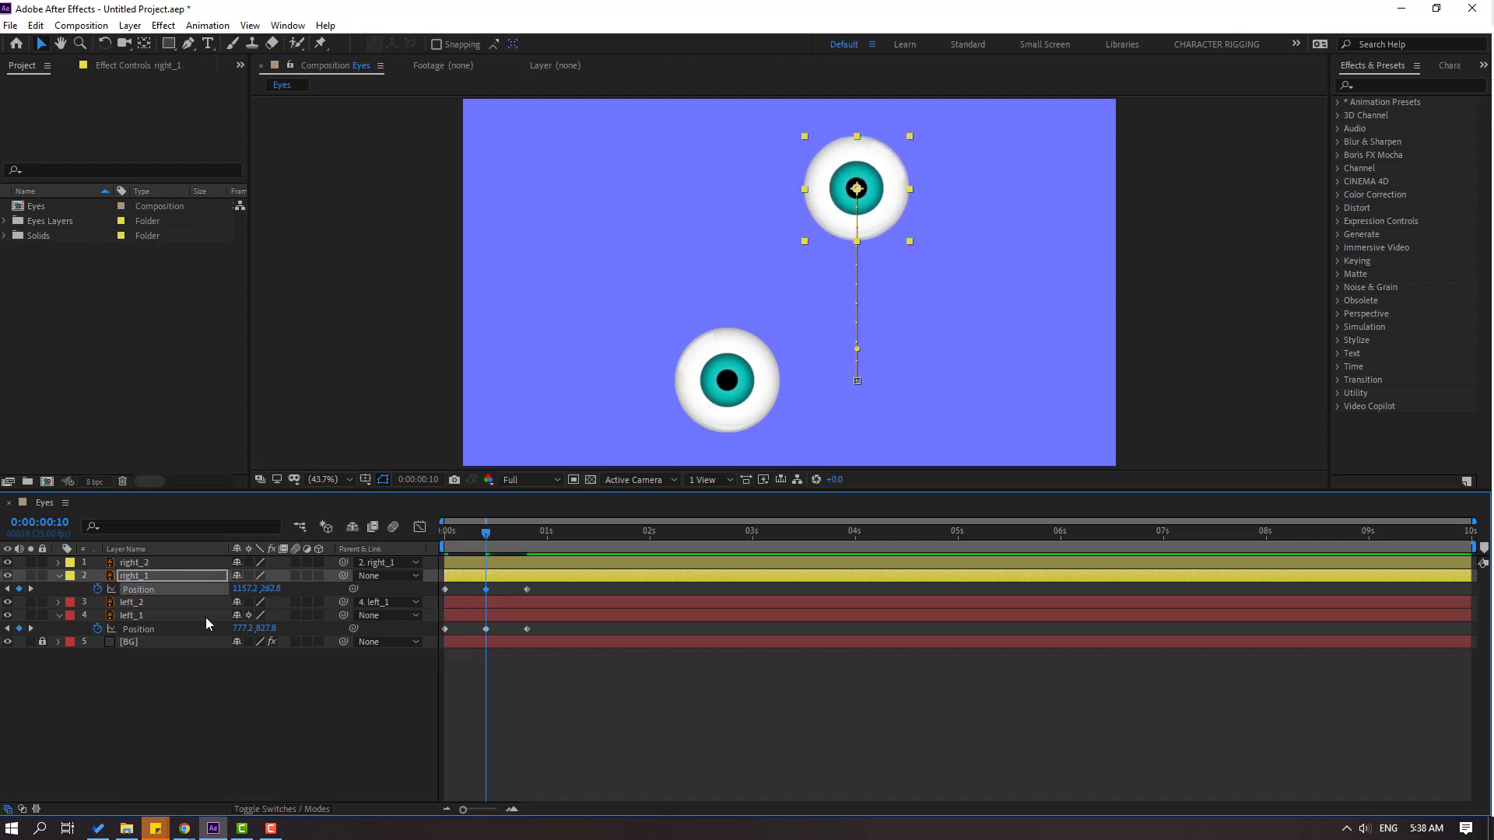
- Show the rulers and place a horizontal guide along the raised left eye's top edge at 0:00:00:00
drag(485, 537, 443, 539)
key(ctrl+r)
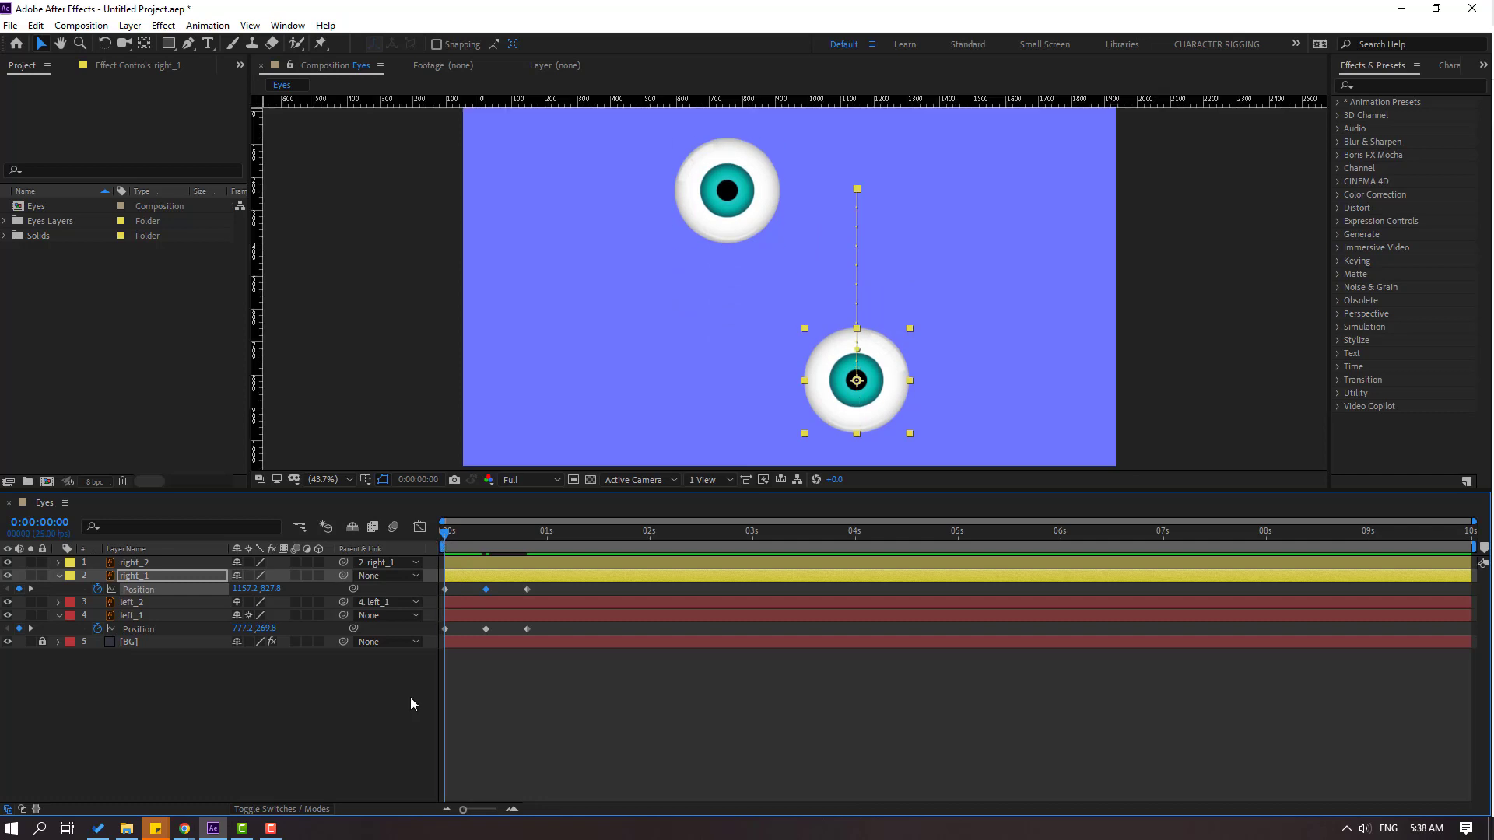
drag(754, 113, 752, 147)
scroll(740, 204, up, 6)
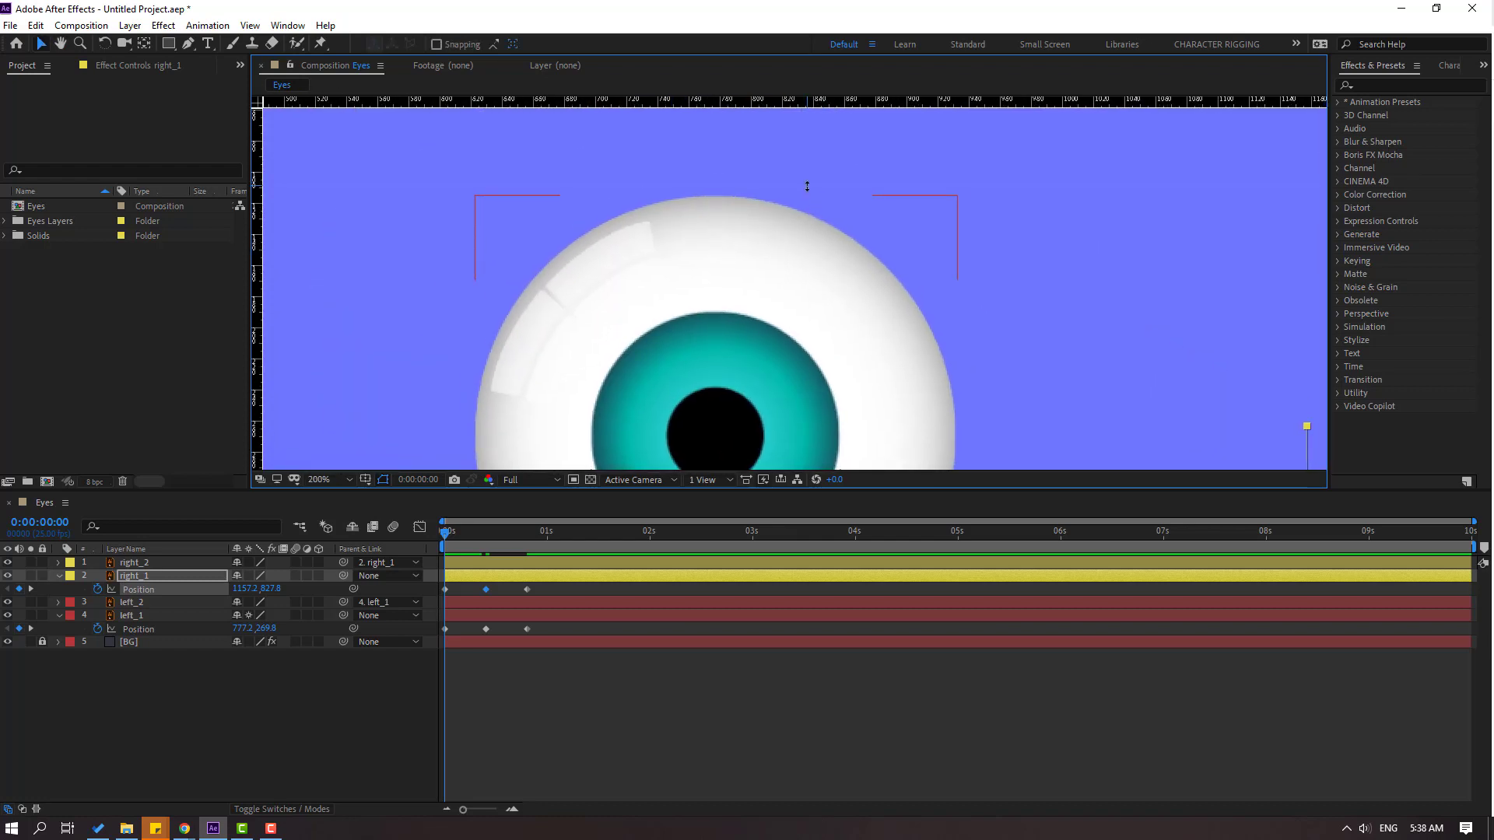
scroll(814, 208, down, 4)
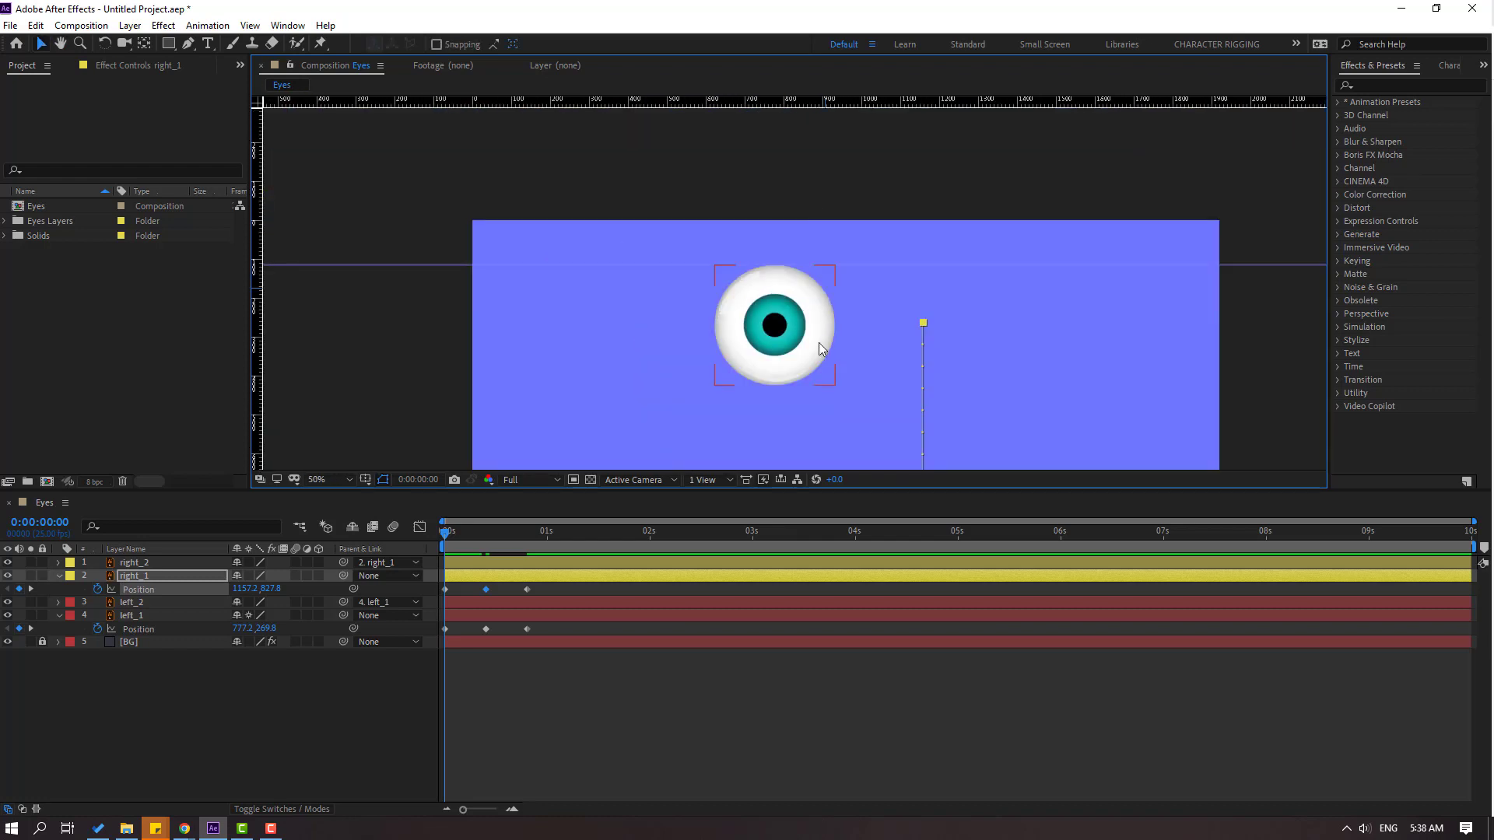
- At 0:00:00:10, align the right eye's top edge with the guide by setting right_1's Y position to 269.8
drag(452, 533, 486, 537)
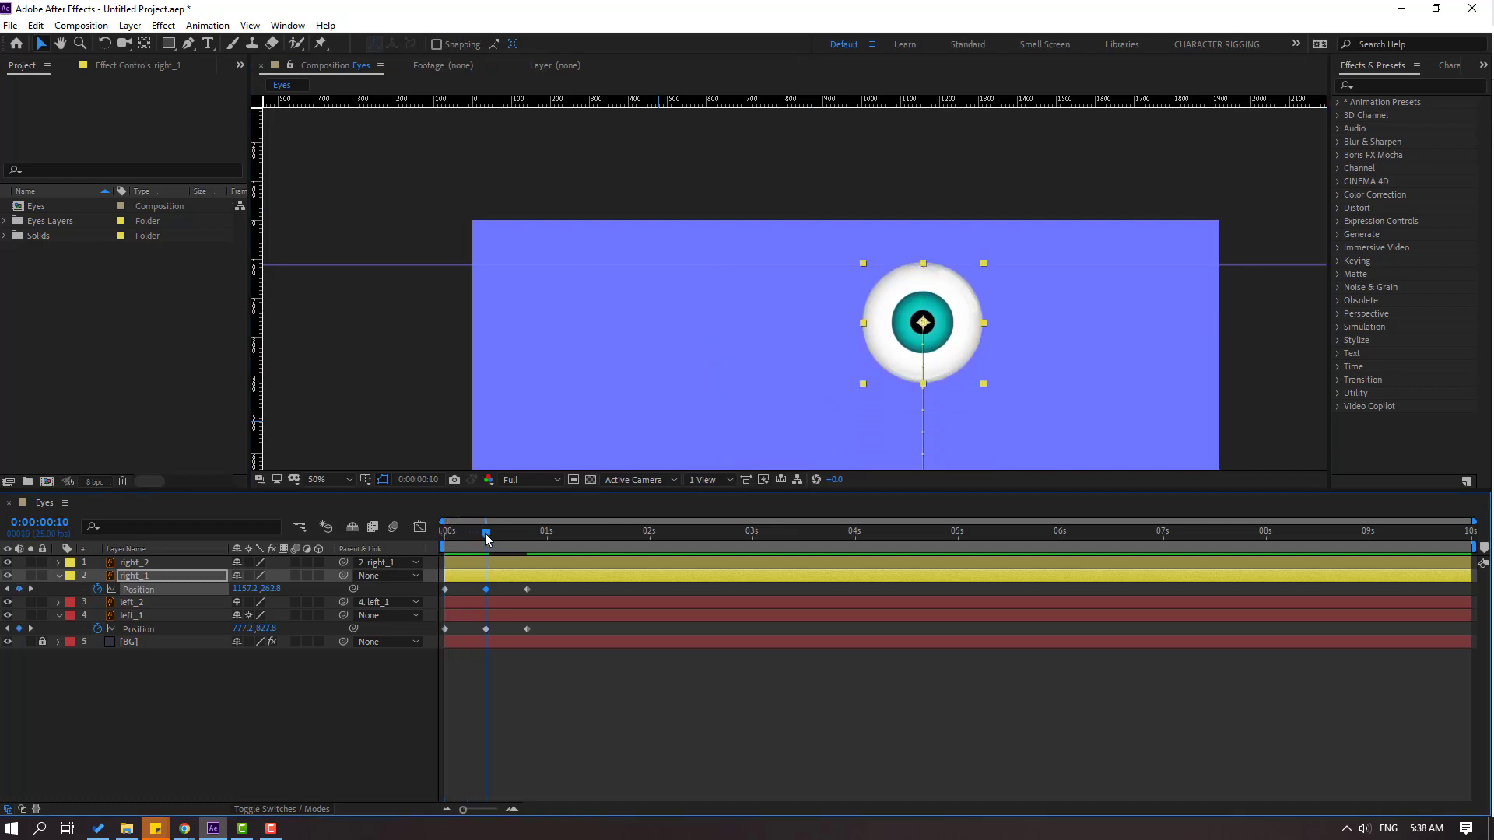
scroll(1109, 319, up, 2)
drag(1201, 298, 693, 315)
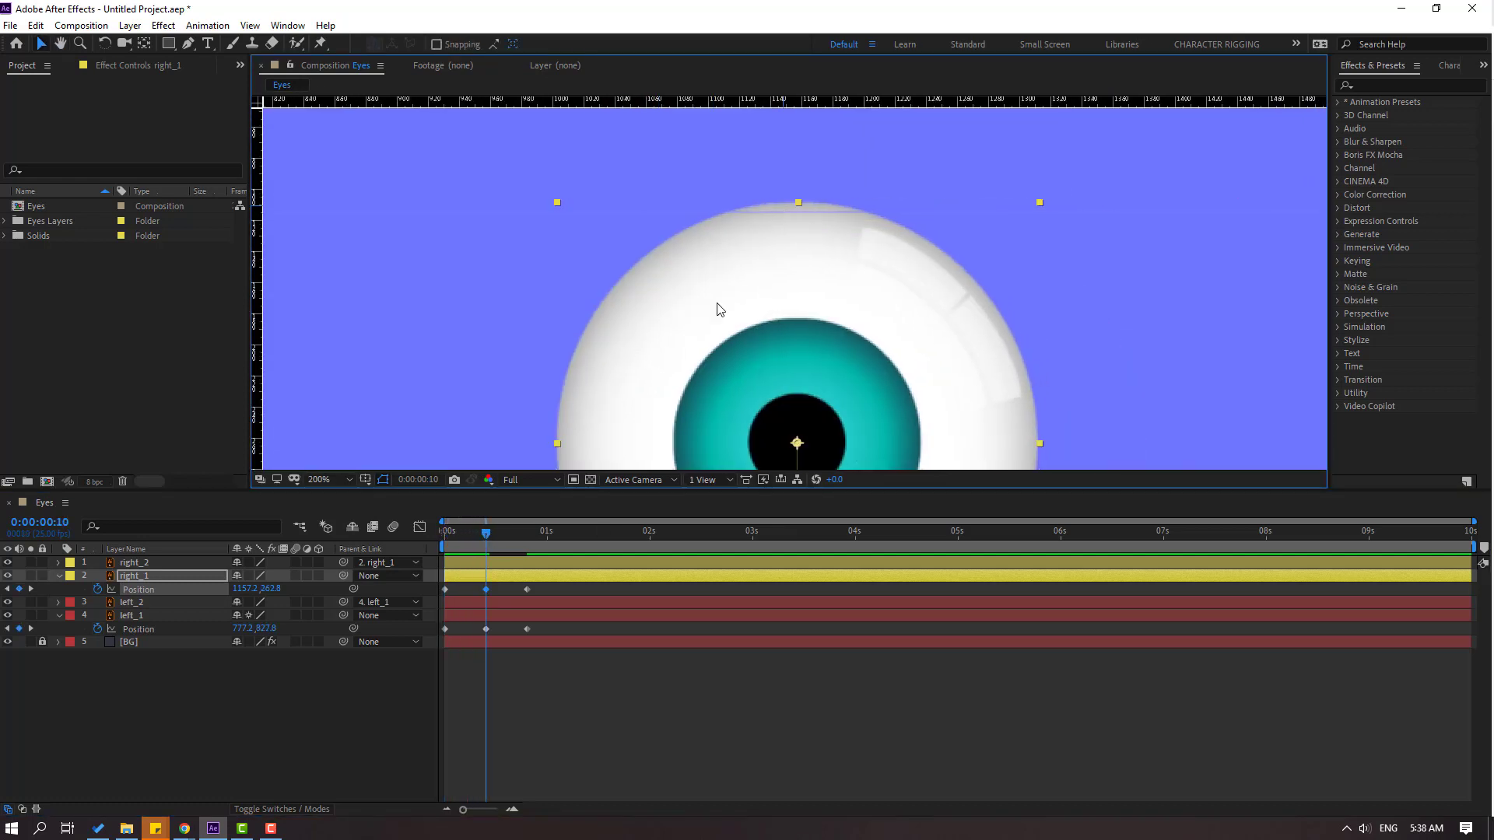
click(487, 590)
drag(271, 596, 277, 591)
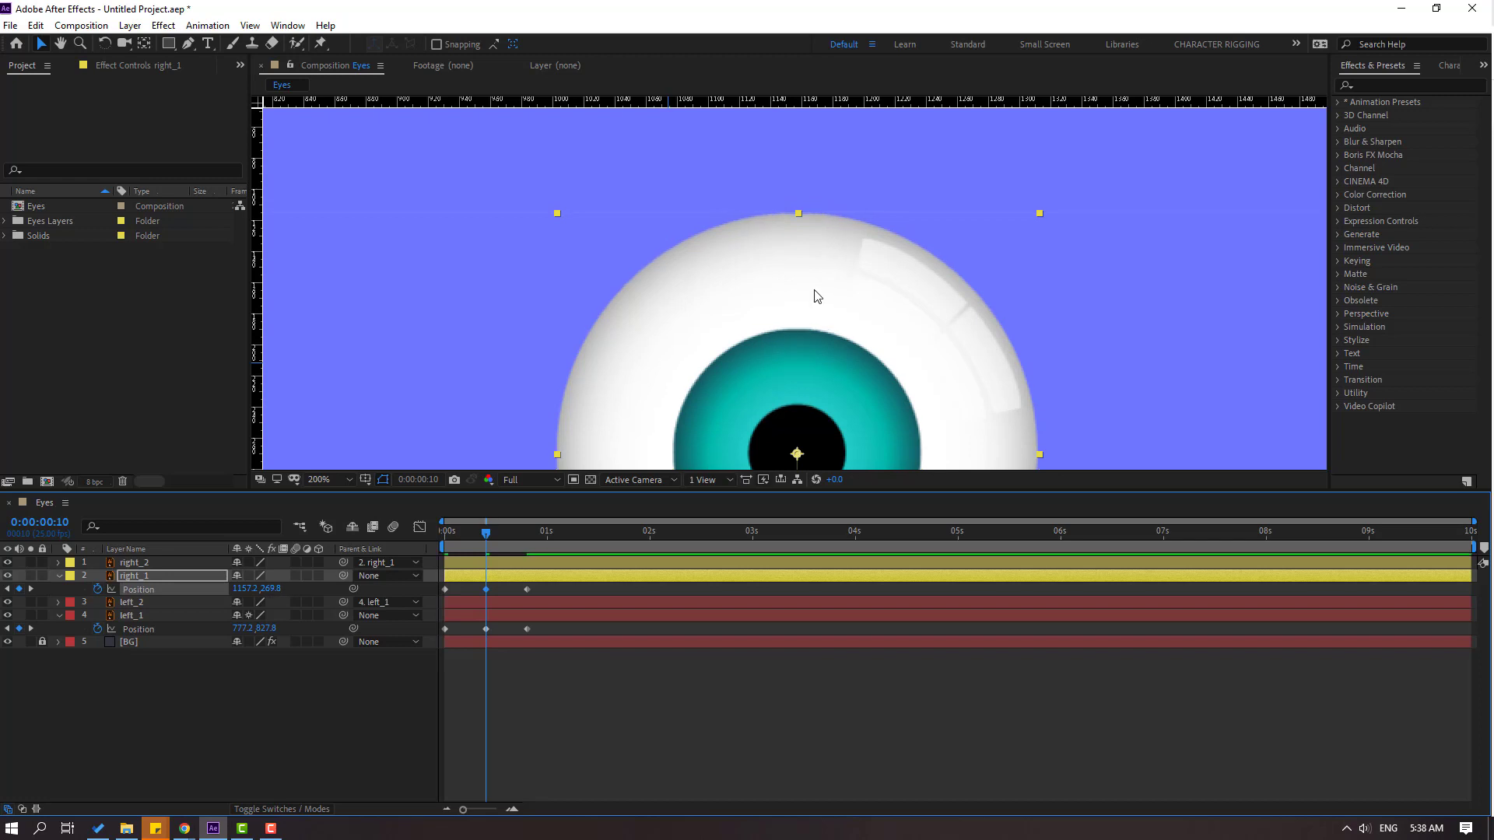
- Remove the horizontal guide, fit the composition in the viewer and hide the rulers
scroll(814, 294, down, 4)
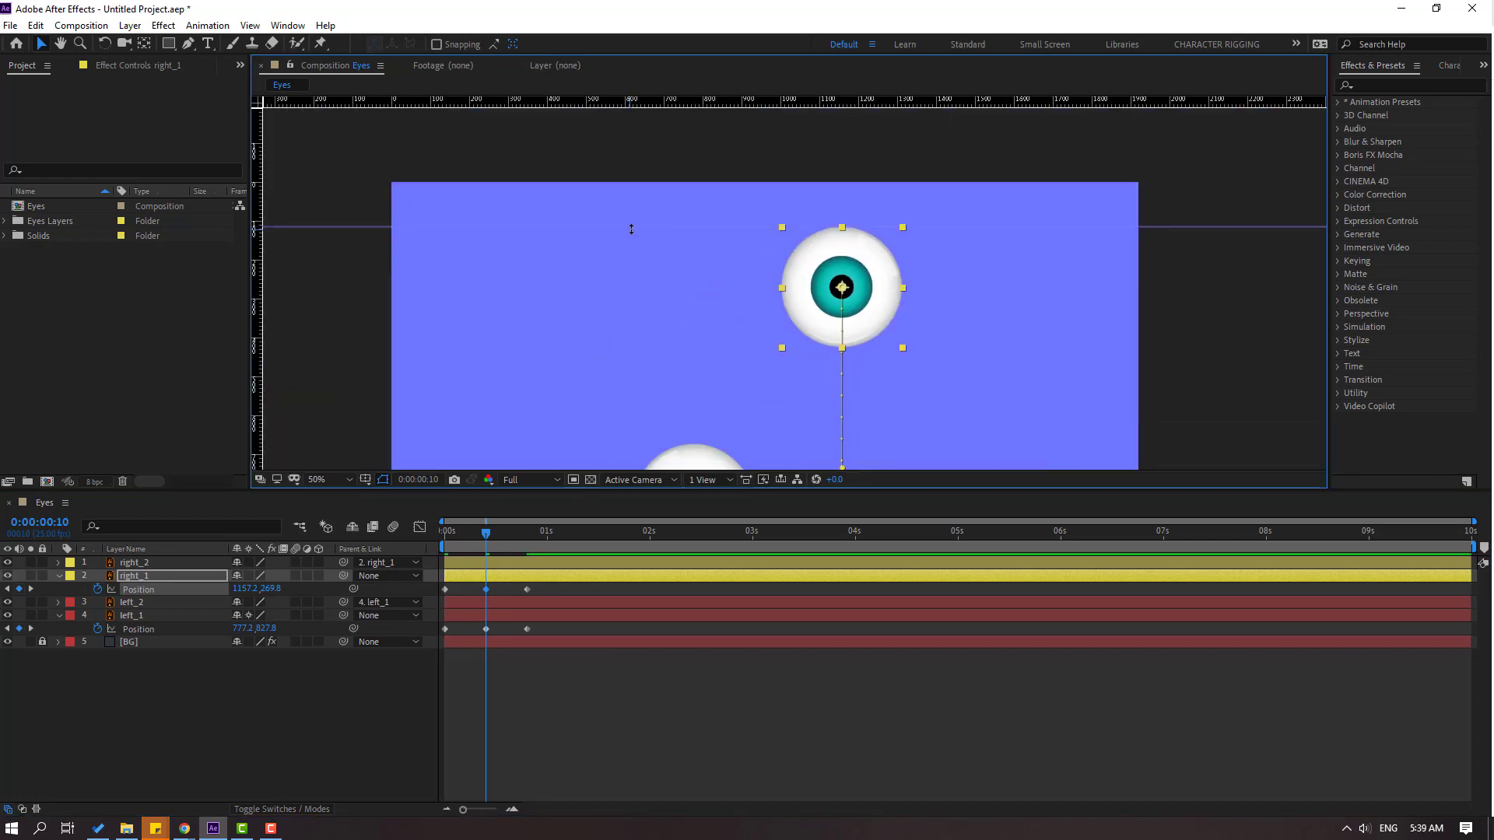
drag(631, 229, 681, 16)
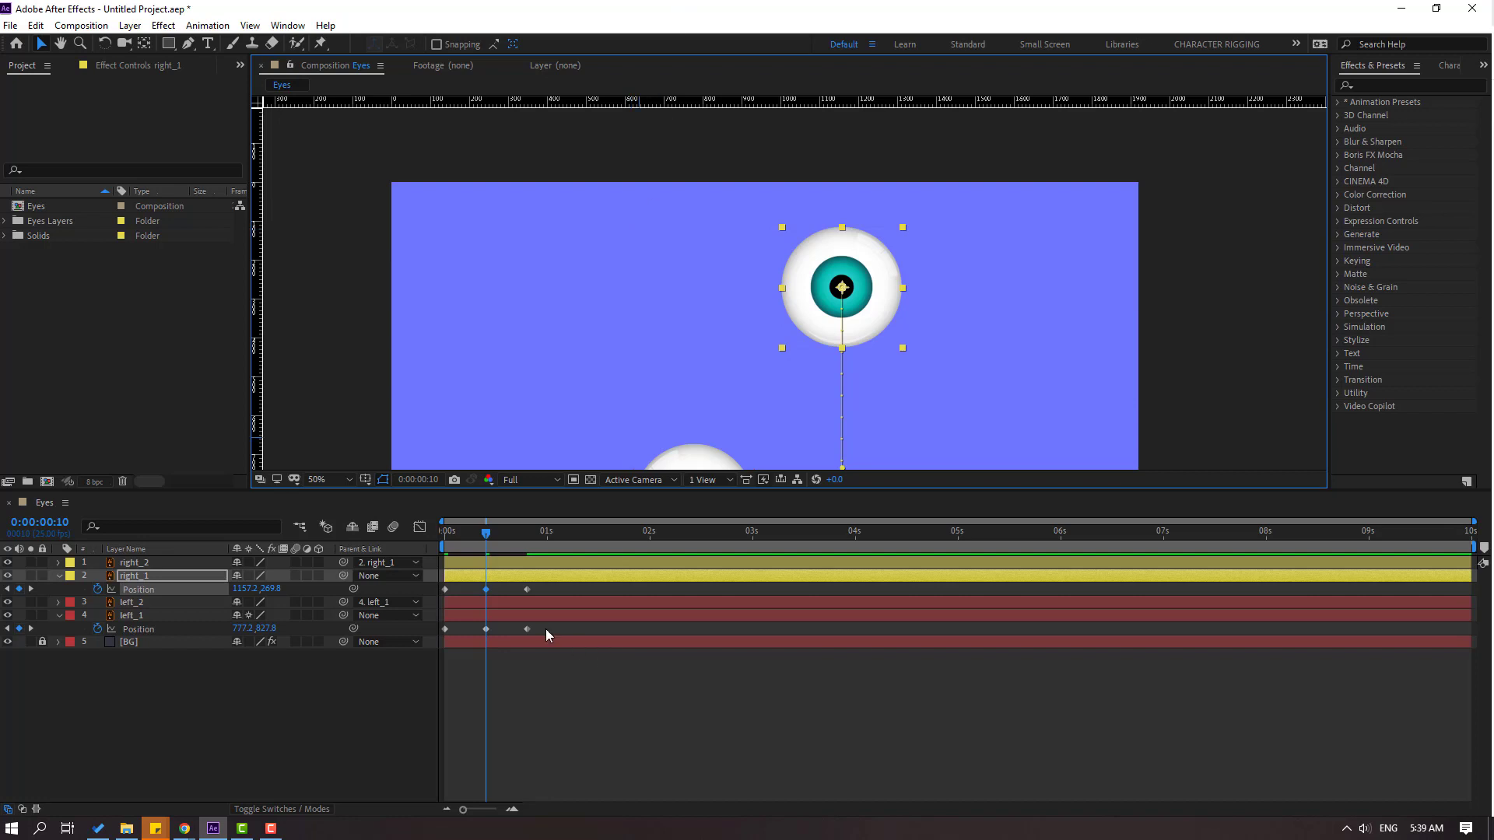
click(327, 479)
click(342, 518)
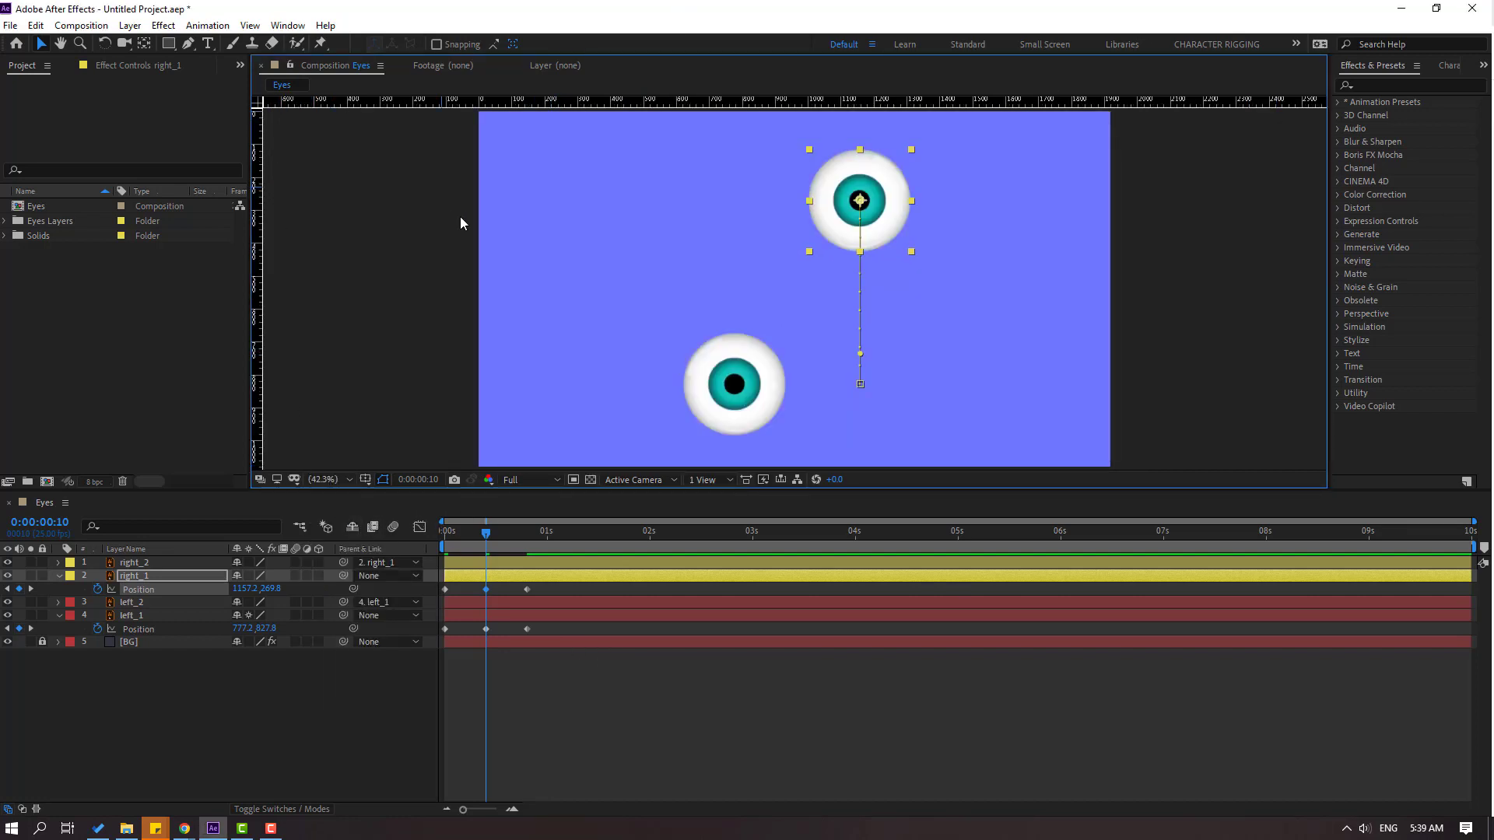
key(ctrl+r)
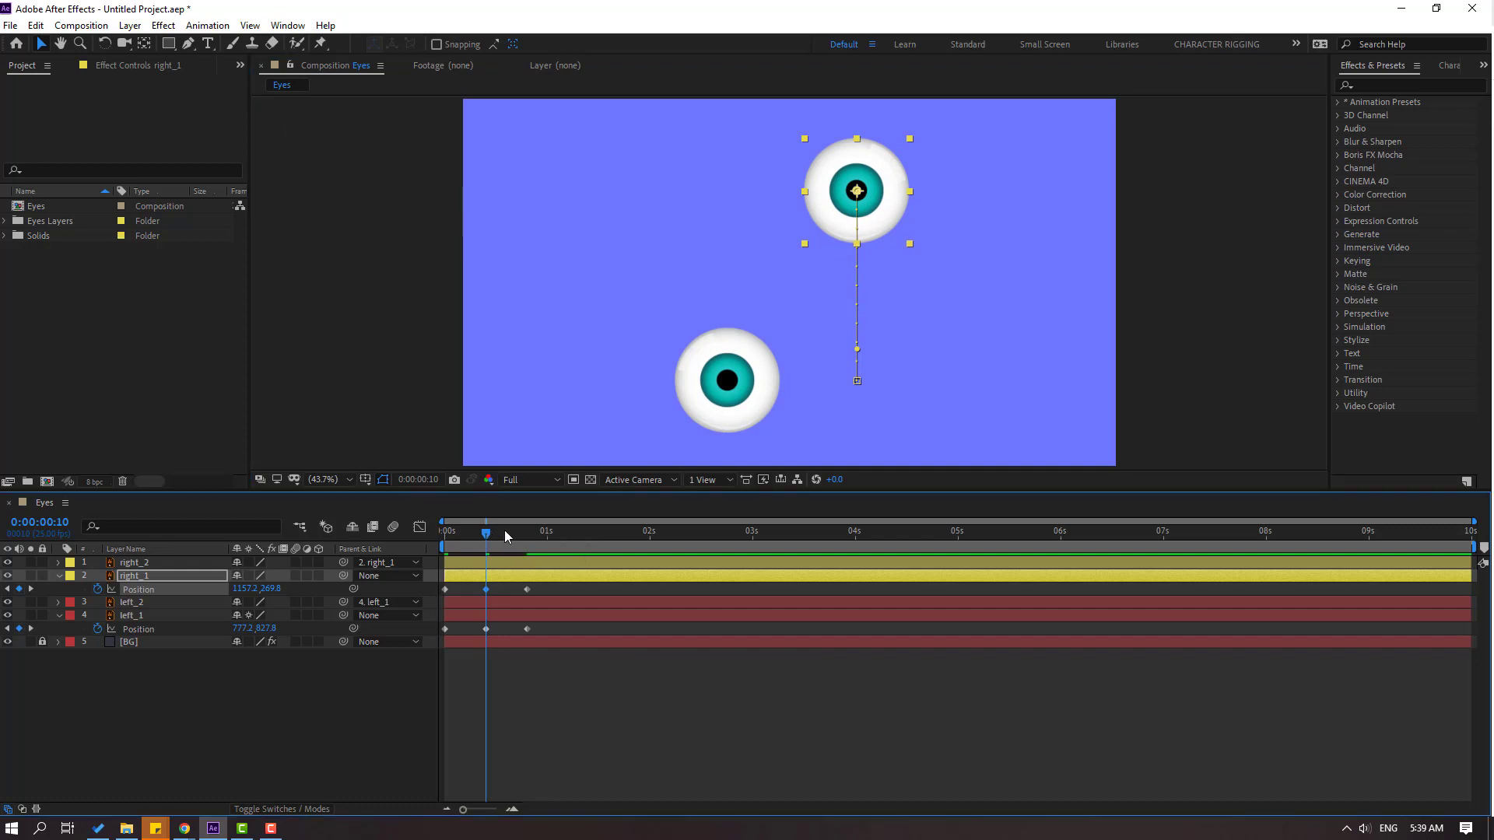
- Copy left_1's first Position keyframe over its last one at 0:00:00:20 to close the loop
drag(505, 530, 526, 533)
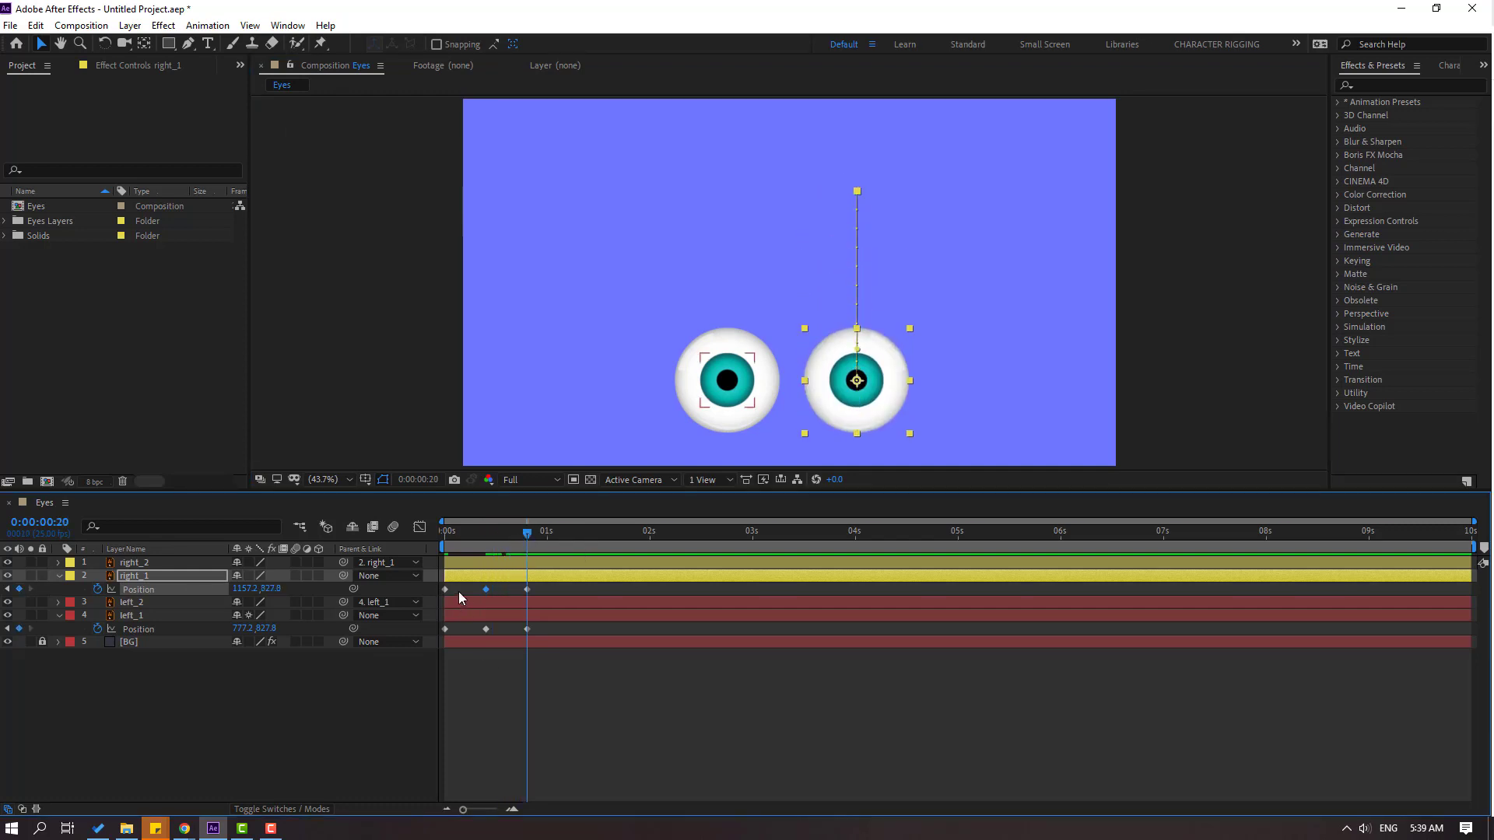
drag(457, 625, 439, 634)
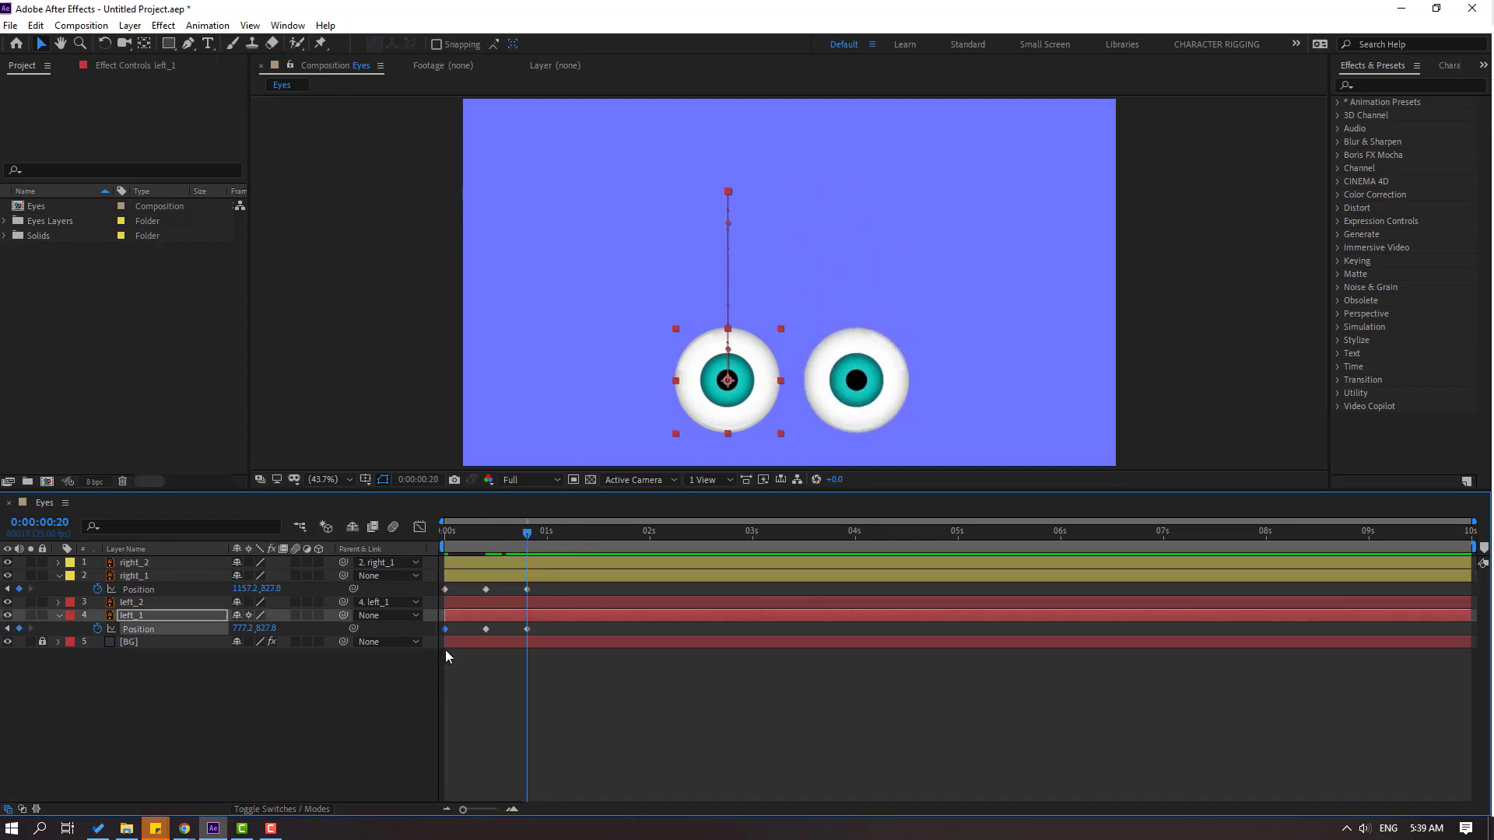
drag(541, 624, 520, 635)
key(ctrl+v)
- End the work area at 0:00:00:20 and preview the looping eye movement
mouse_move(547, 548)
mouse_down()
mouse_move(415, 535)
mouse_move(540, 548)
mouse_up()
key(j)
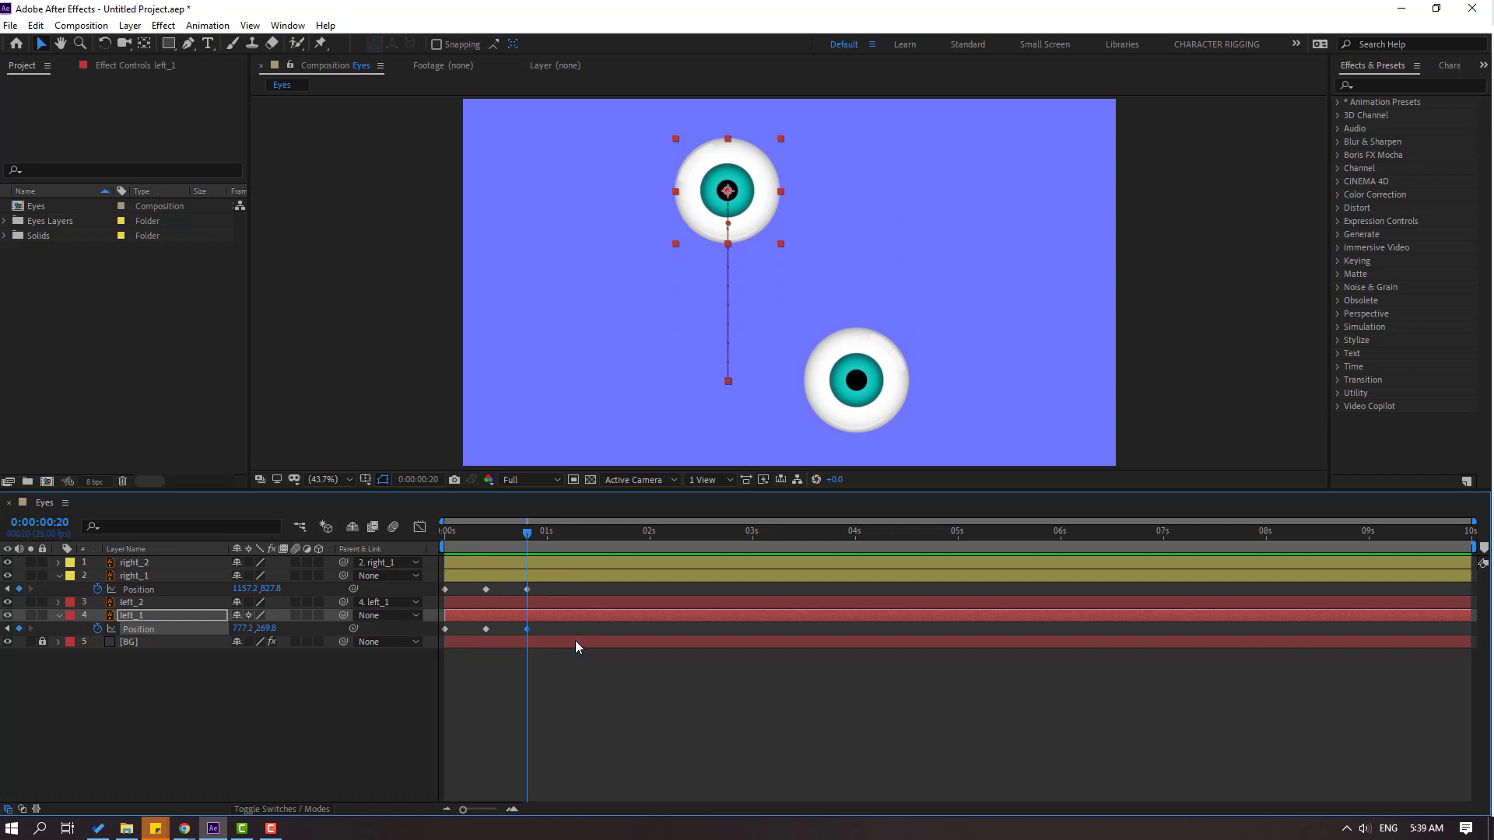
key(n)
key(space)
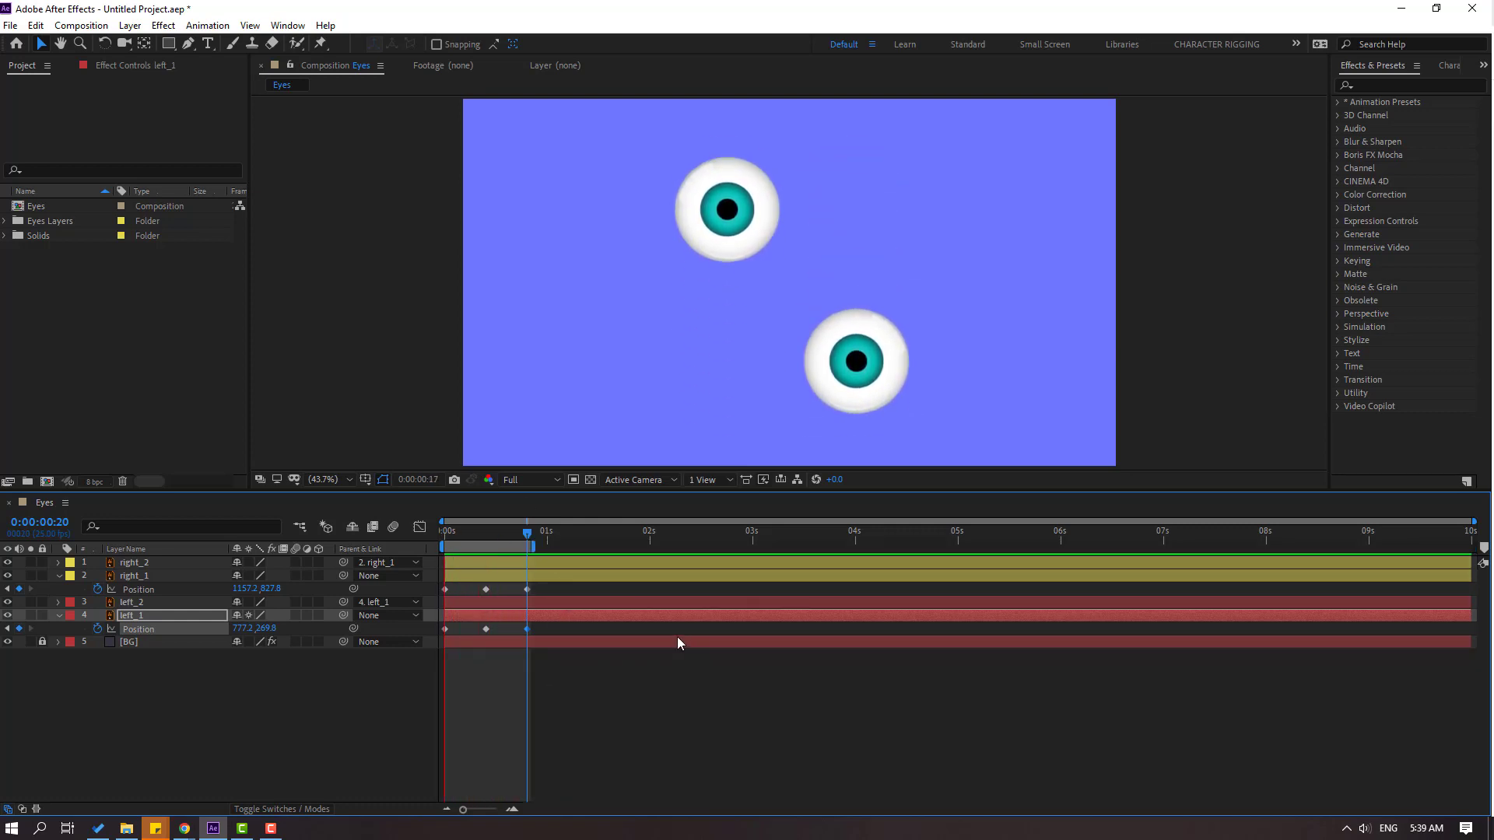
key(space)
- Apply Easy Ease to all Position keyframes of right_1 and left_1 and preview the motion
drag(557, 587, 448, 634)
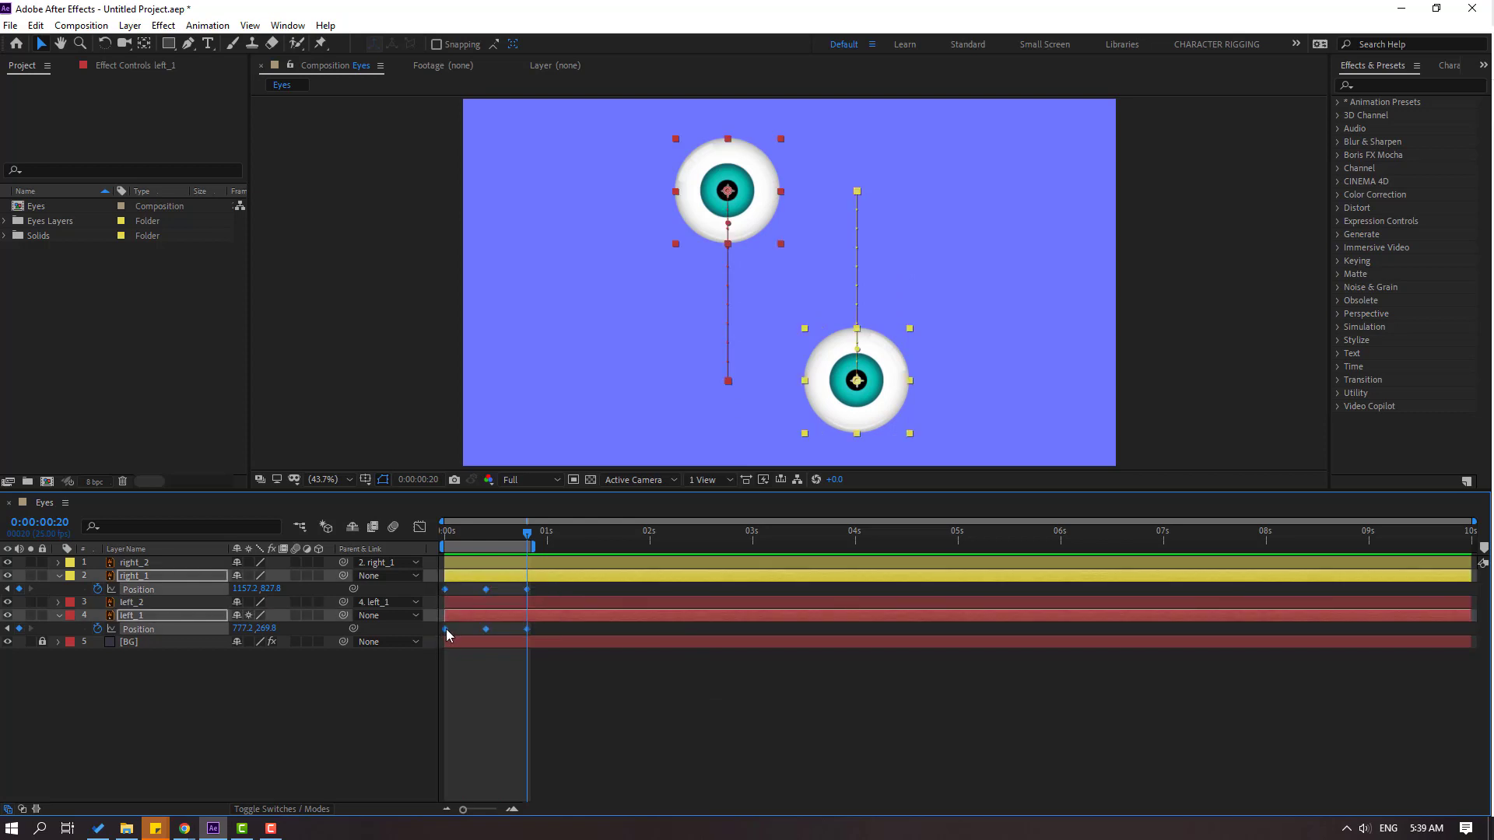
right_click(448, 633)
mouse_move(534, 621)
click(651, 672)
click(646, 674)
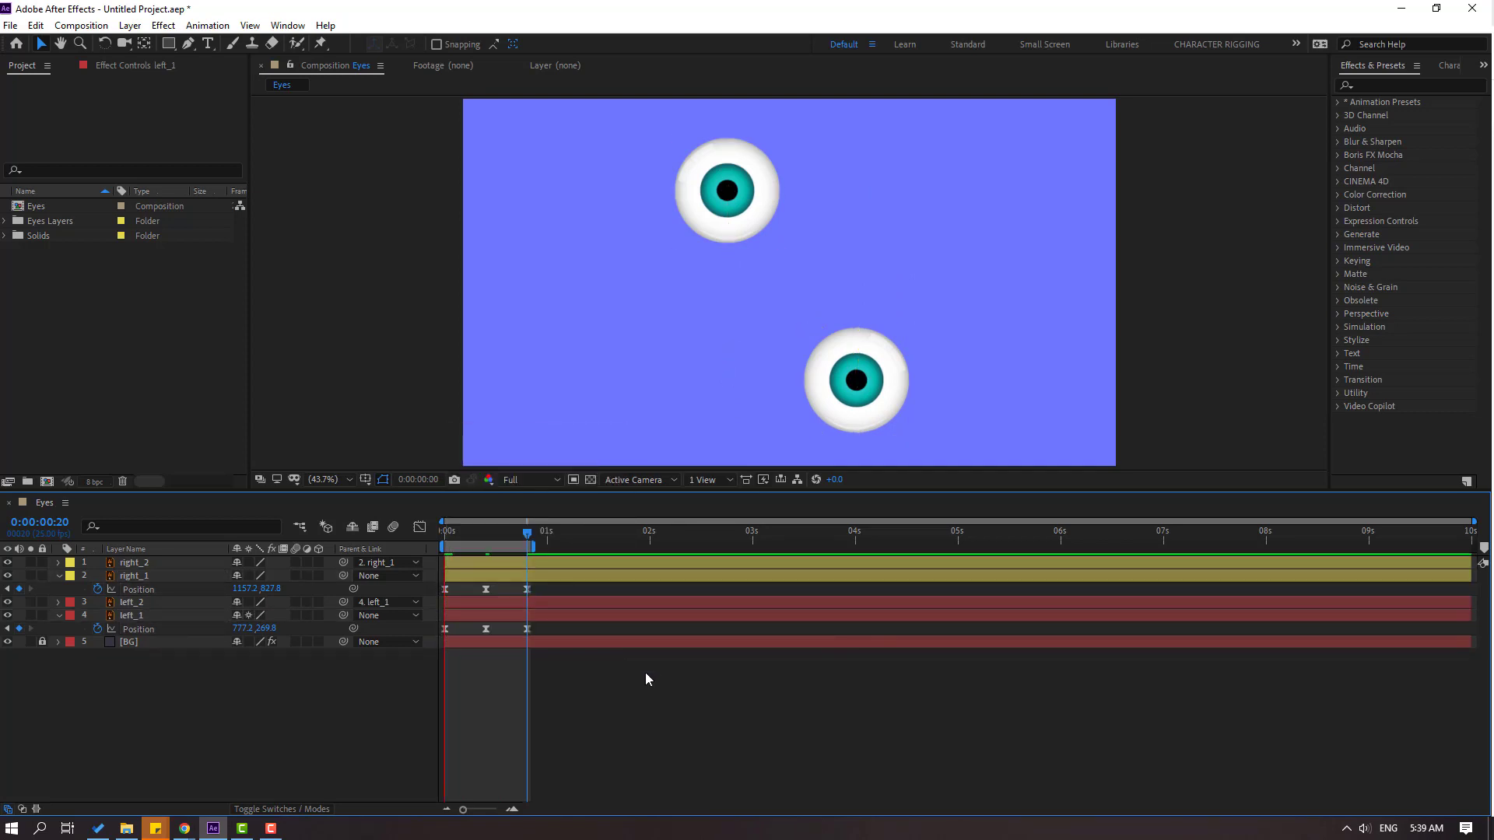
key(space)
- In the Graph Editor, reshape left_1's Position speed curve into sharp peaks close to the middle keyframe and preview it
click(531, 618)
click(352, 631)
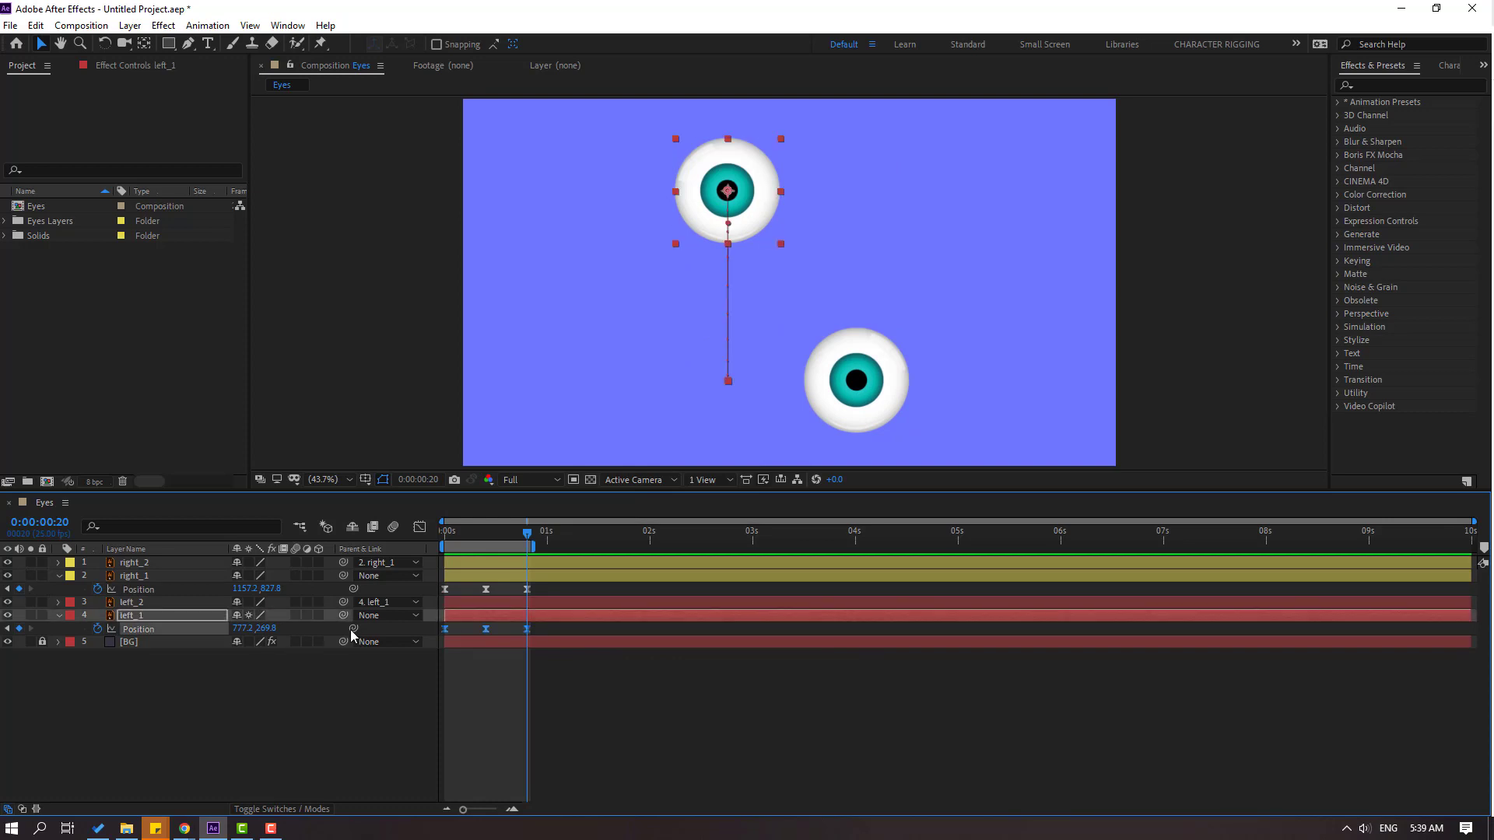
drag(514, 539, 419, 529)
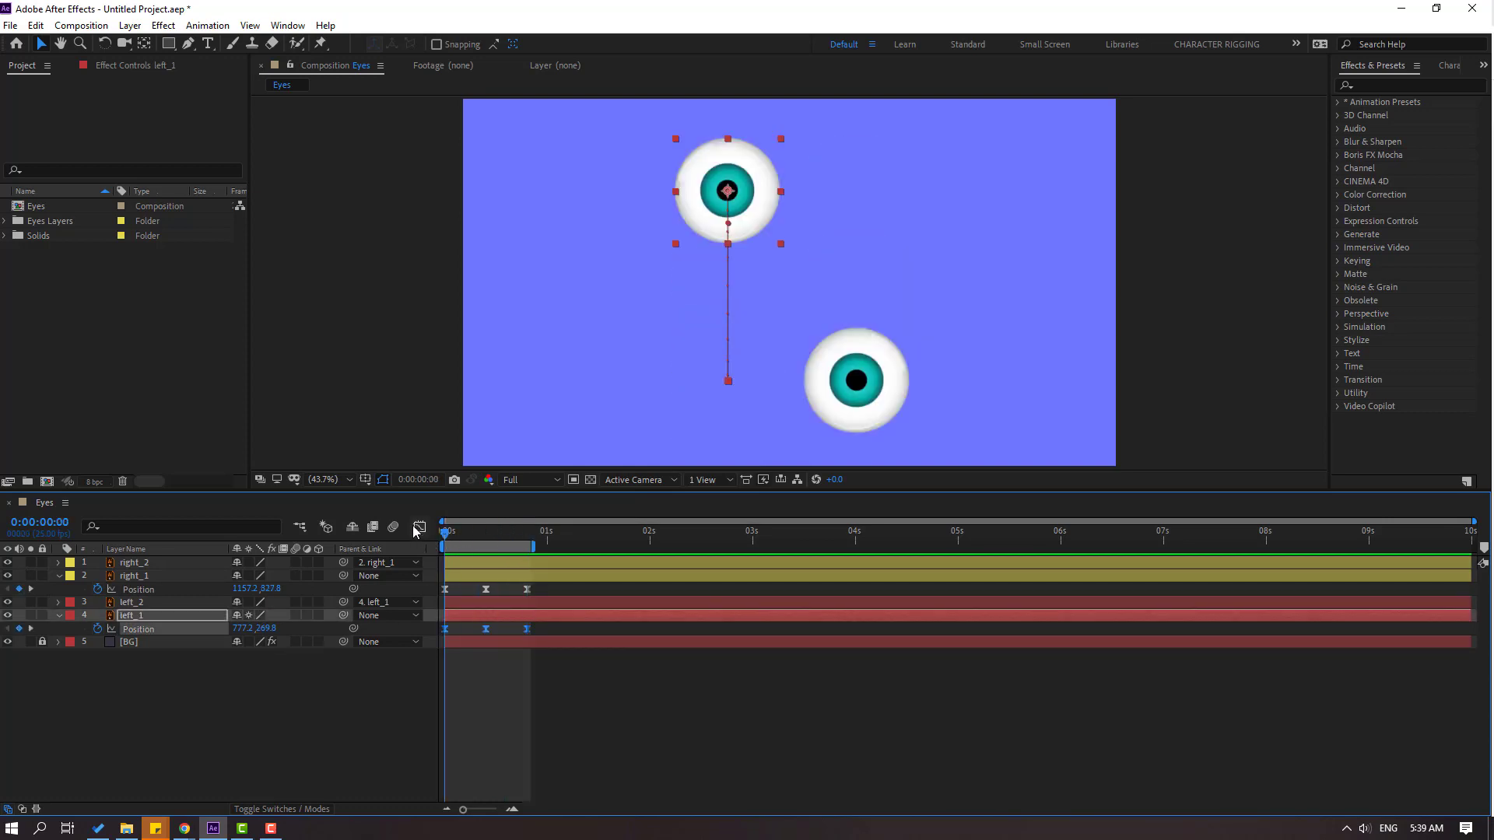
click(421, 529)
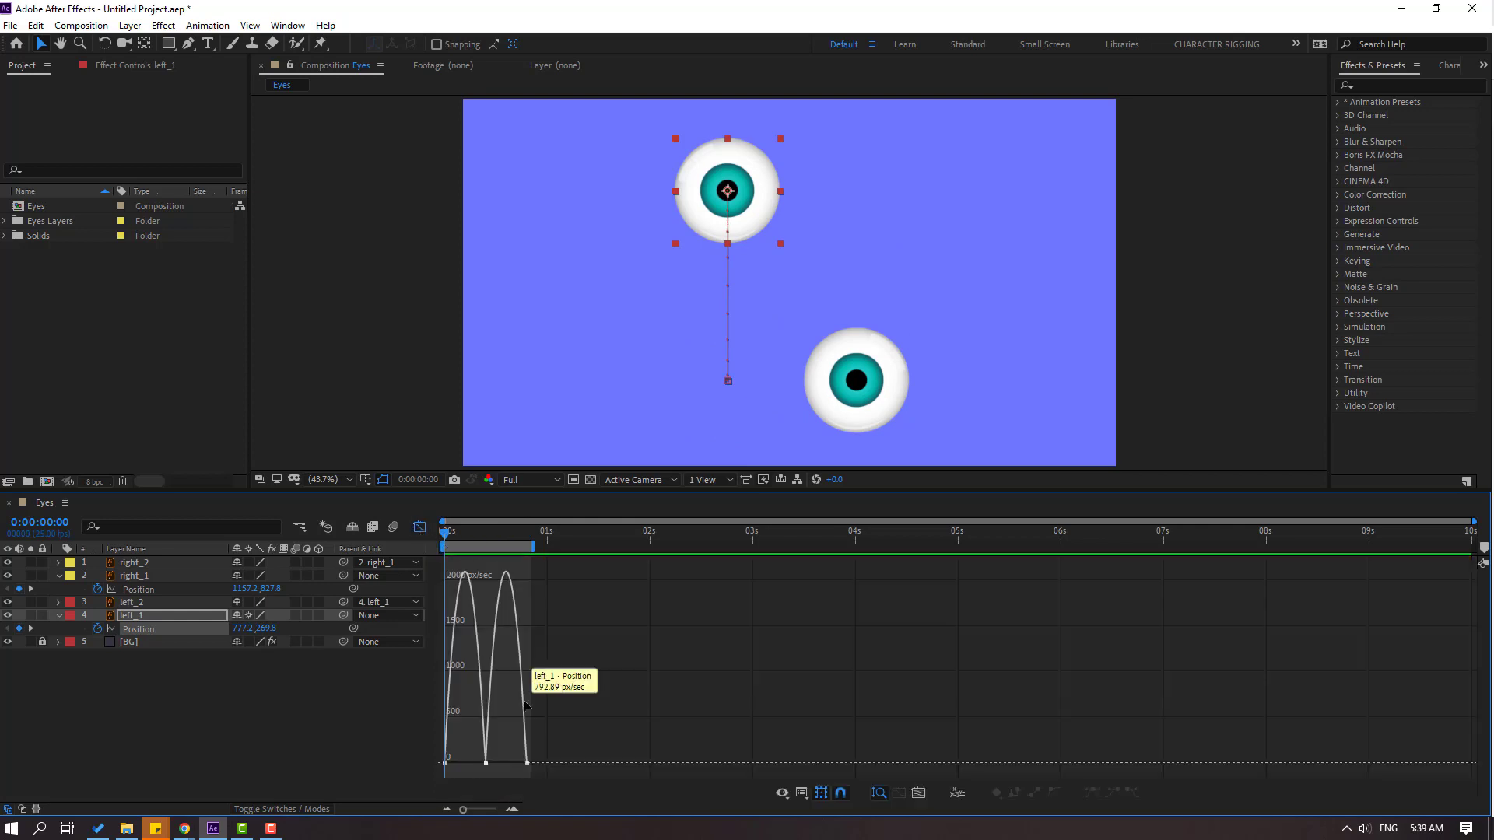
click(444, 763)
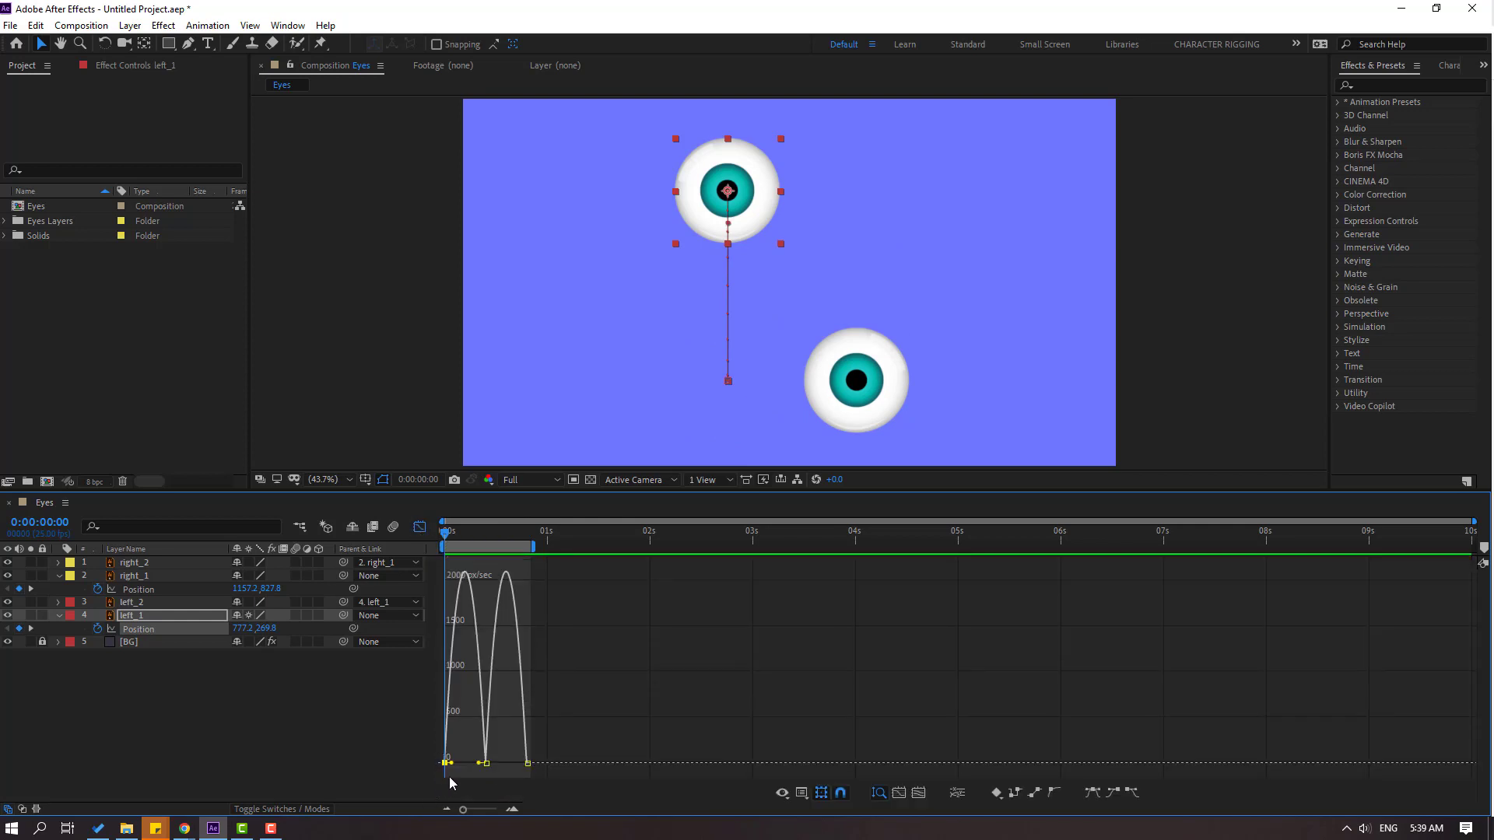
drag(451, 763, 509, 765)
key(ctrl+a)
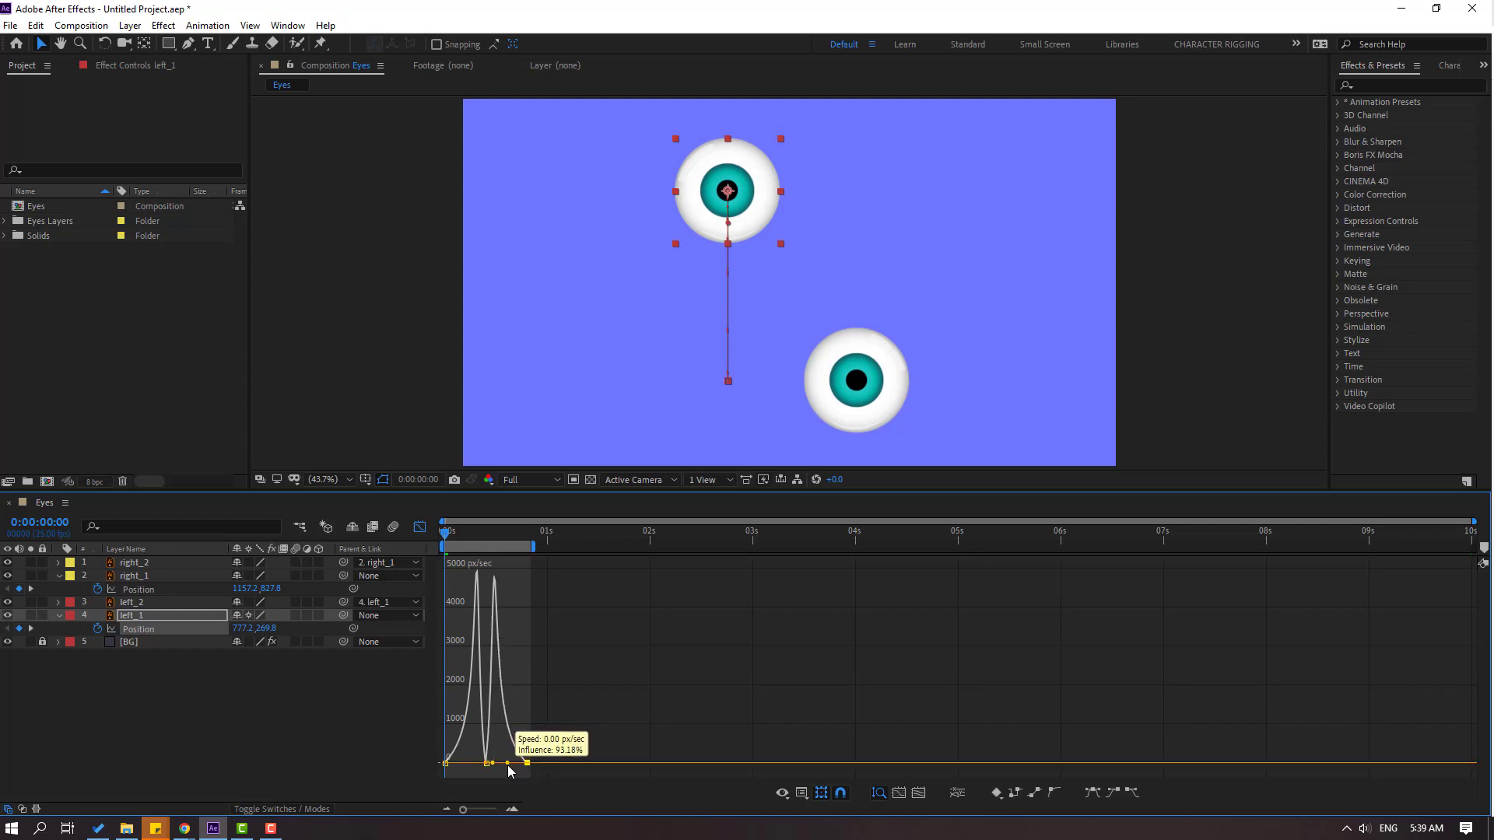
click(782, 628)
key(space)
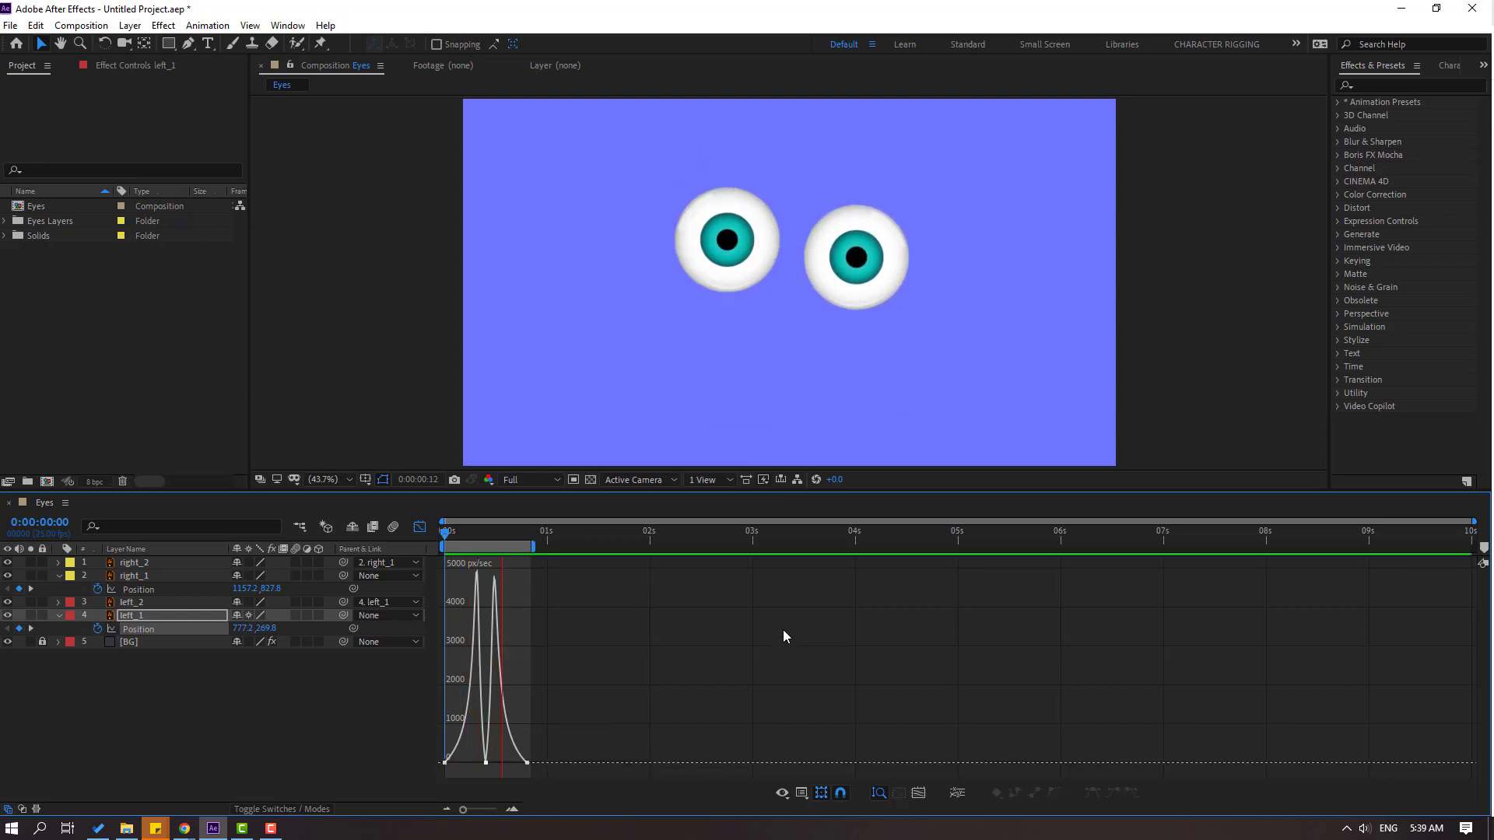
key(space)
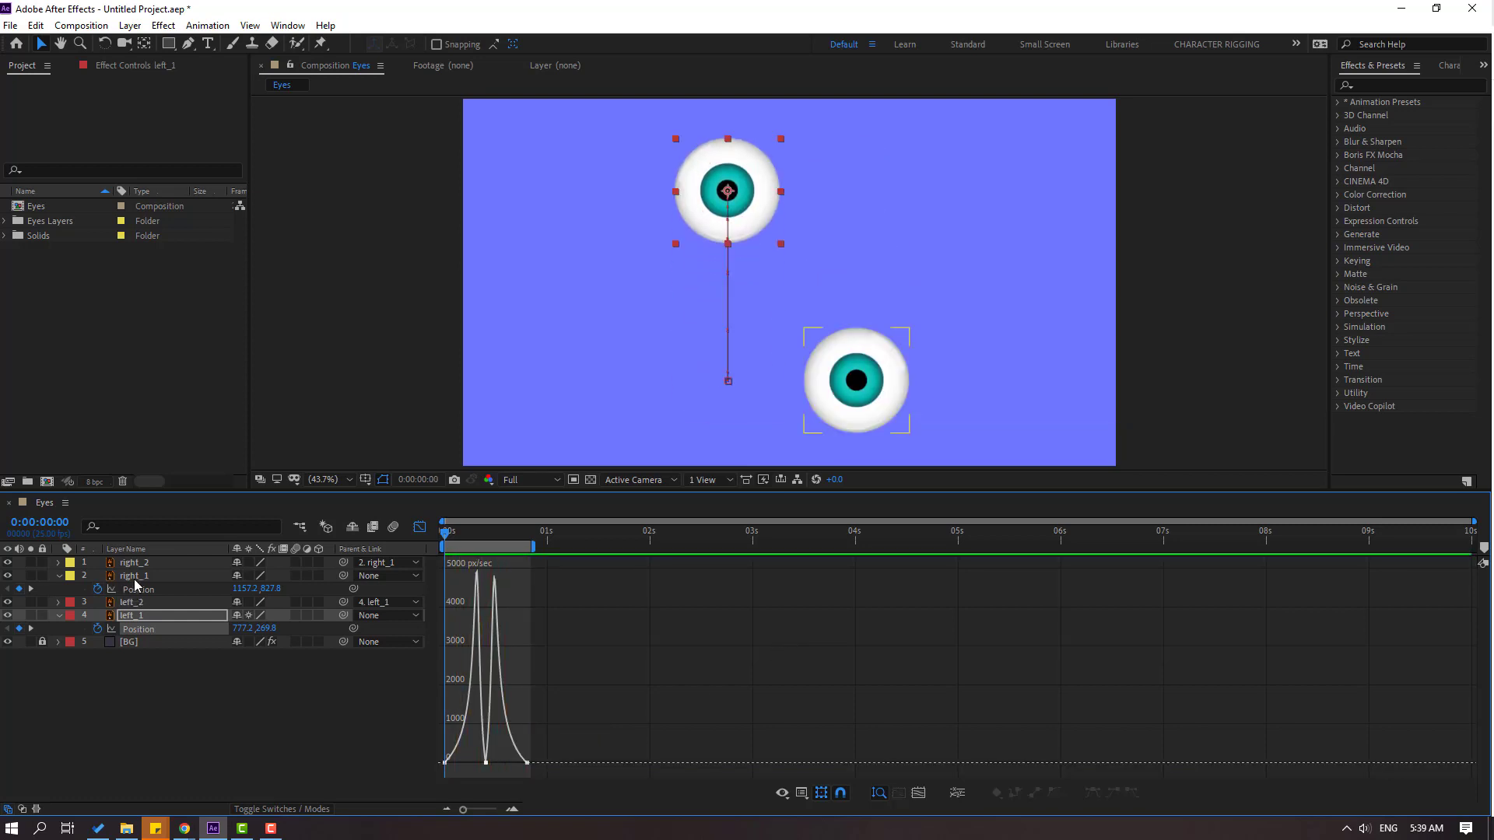
- Widen the easing around right_1's middle Position keyframe so its speed peaks near the first and last keyframes, and preview it
click(140, 586)
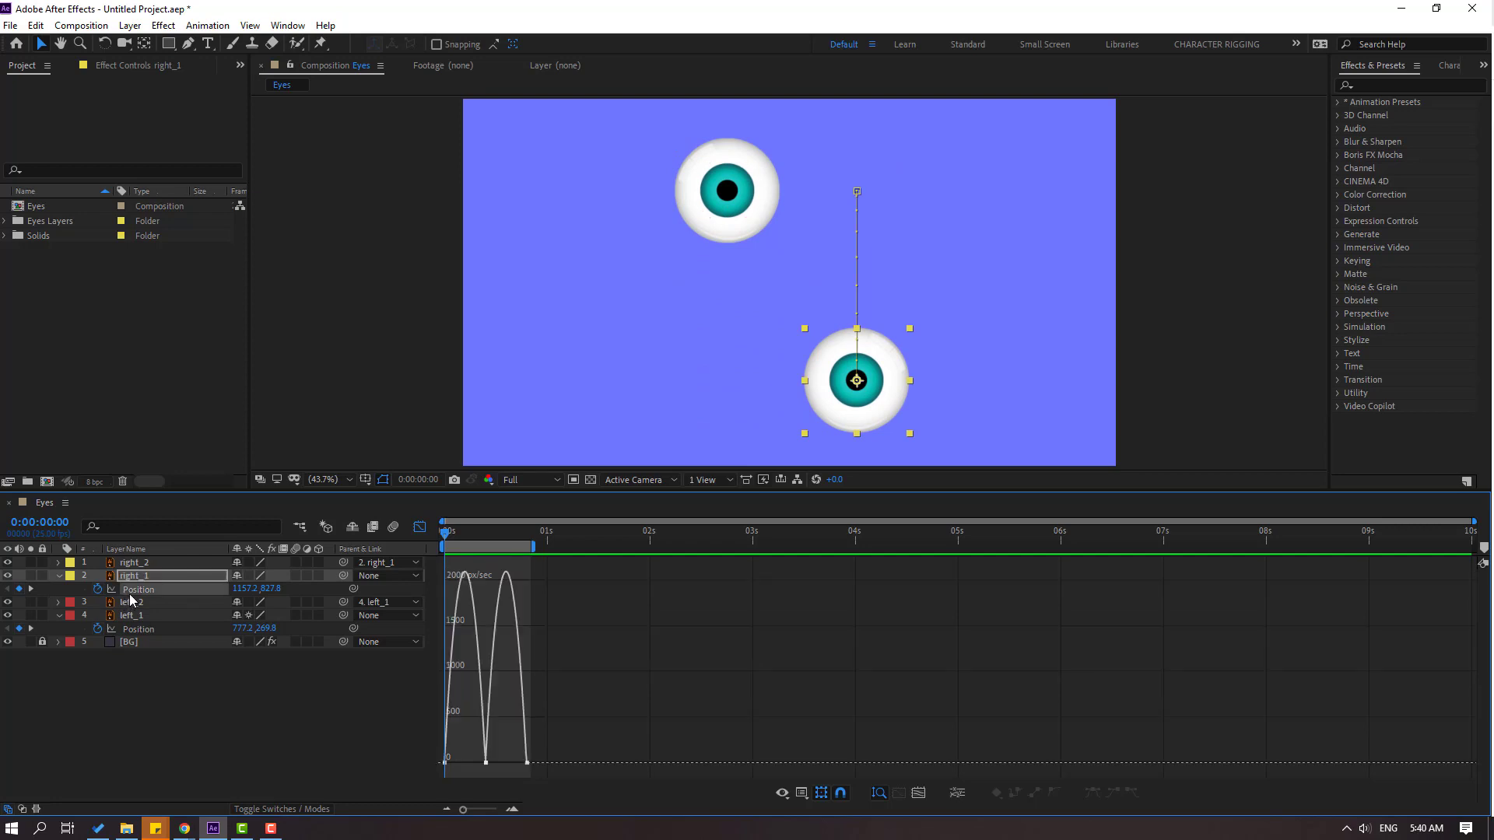
mouse_move(497, 769)
mouse_down()
mouse_move(462, 764)
mouse_move(514, 764)
mouse_up()
click(486, 766)
click(681, 690)
key(space)
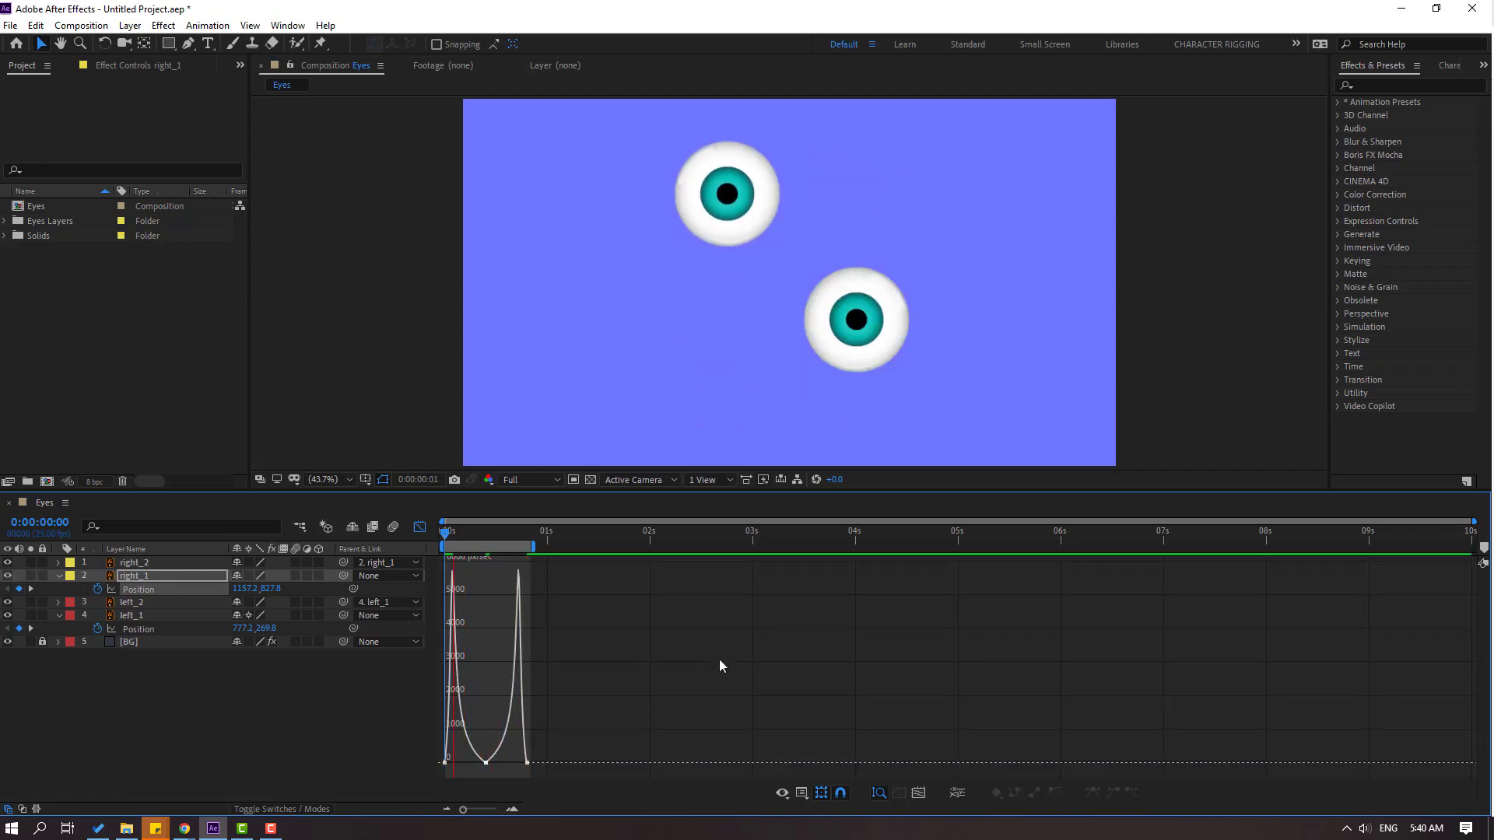
key(space)
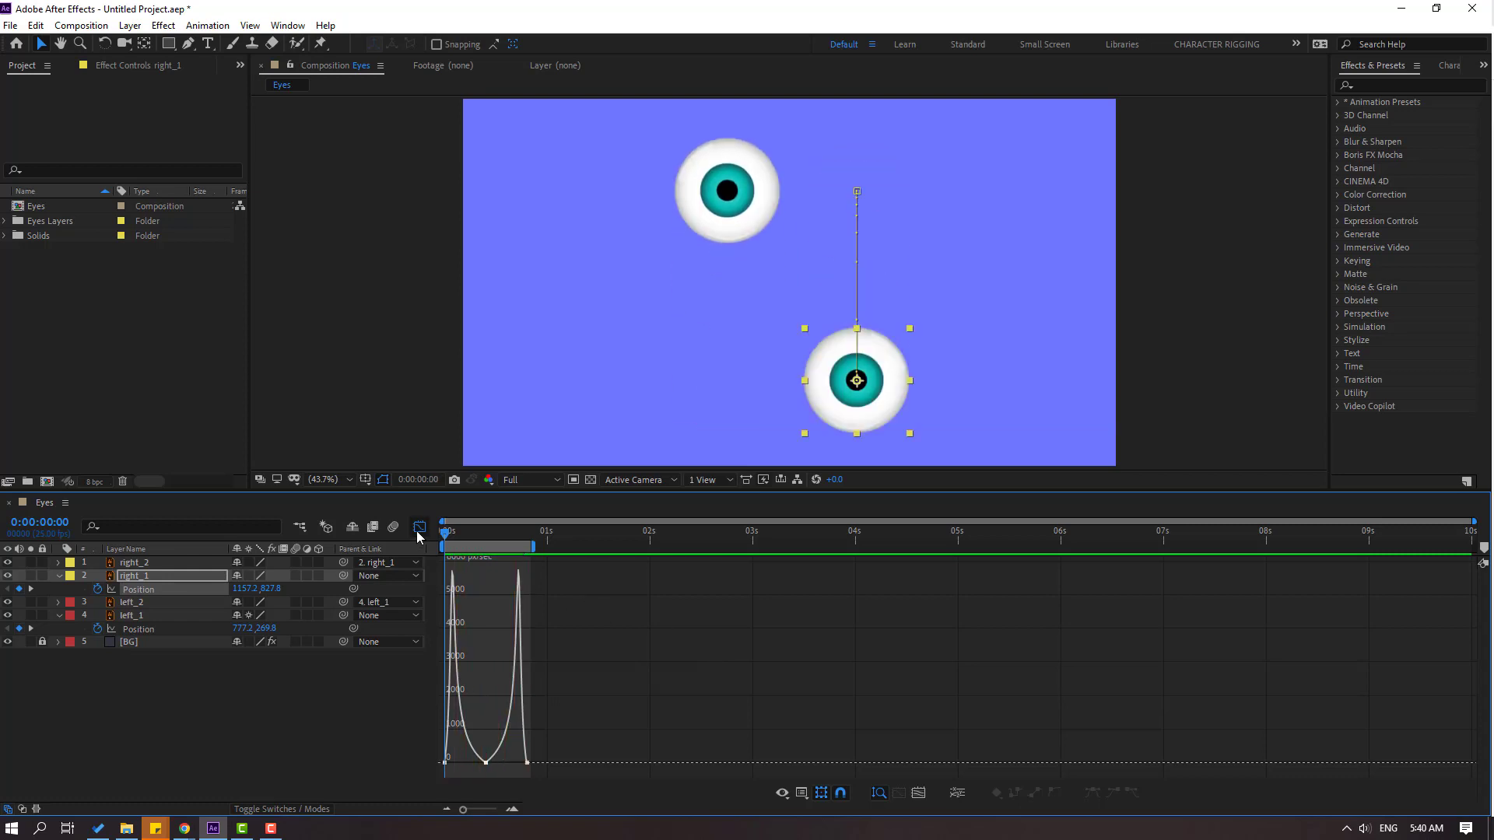
- Close the Graph Editor to return to the layer bars, and preview the looping eye motion
click(418, 531)
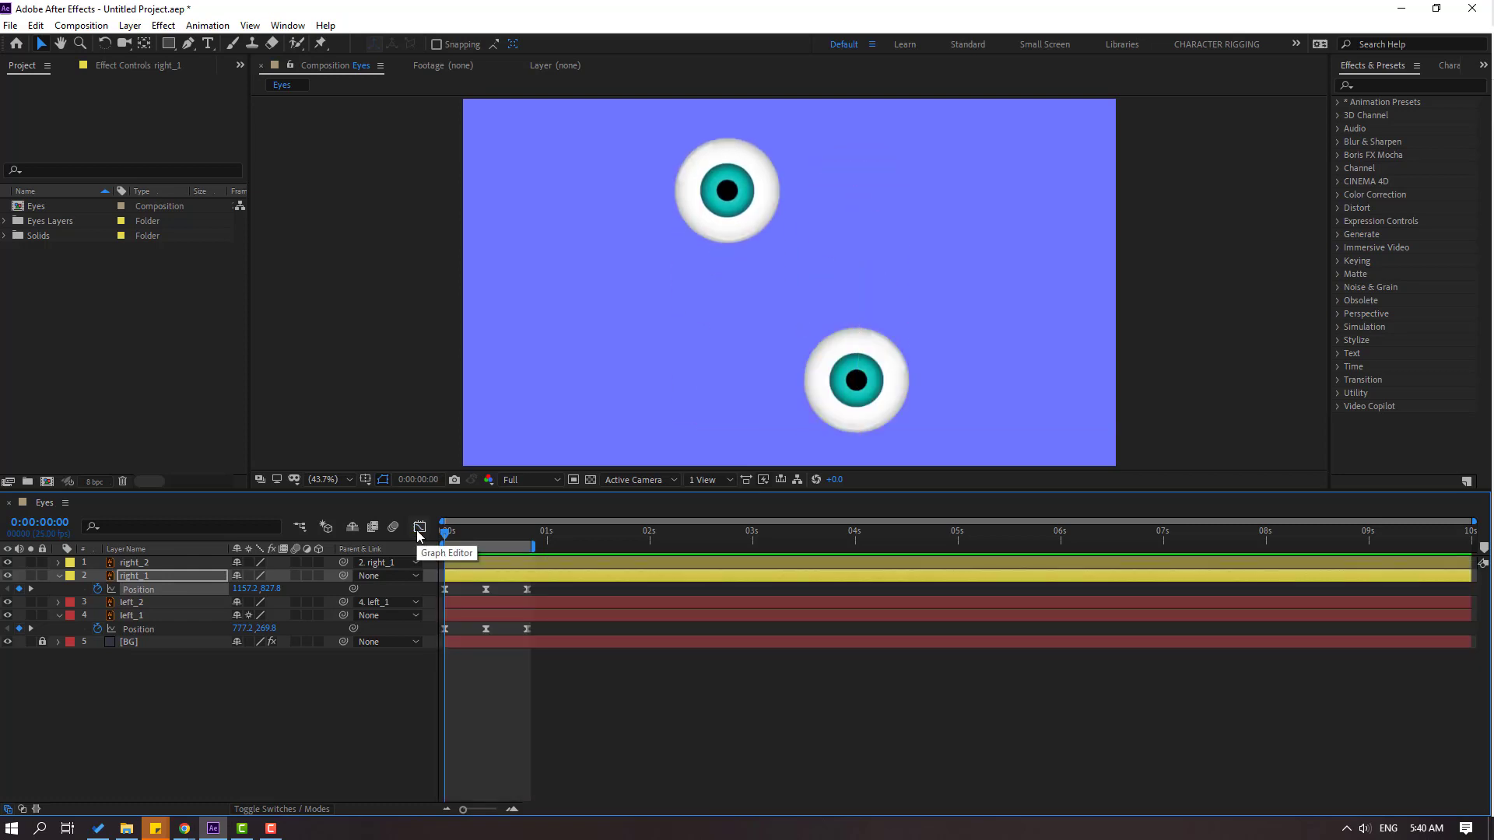
key(space)
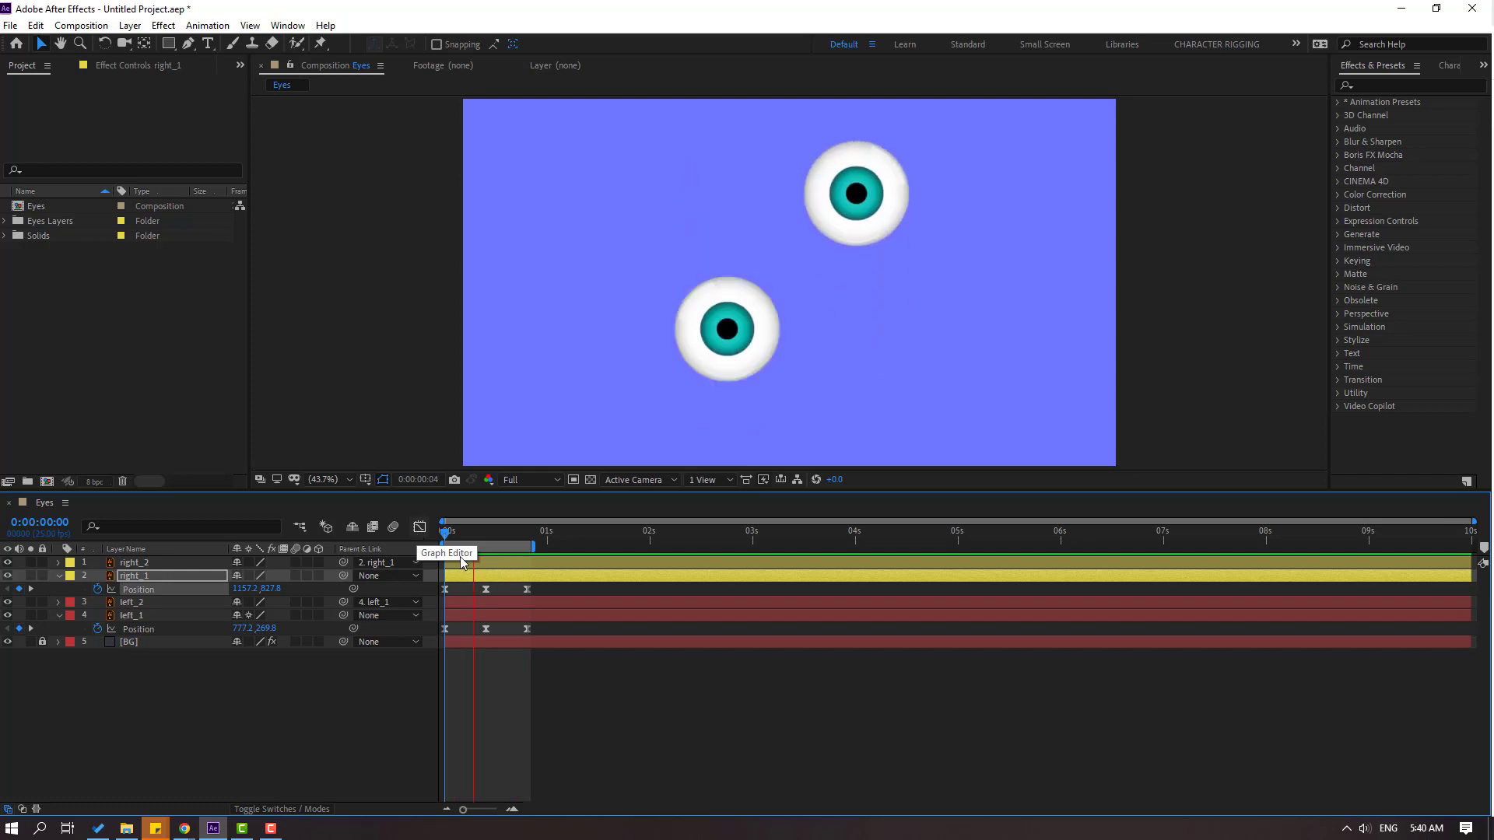
key(space)
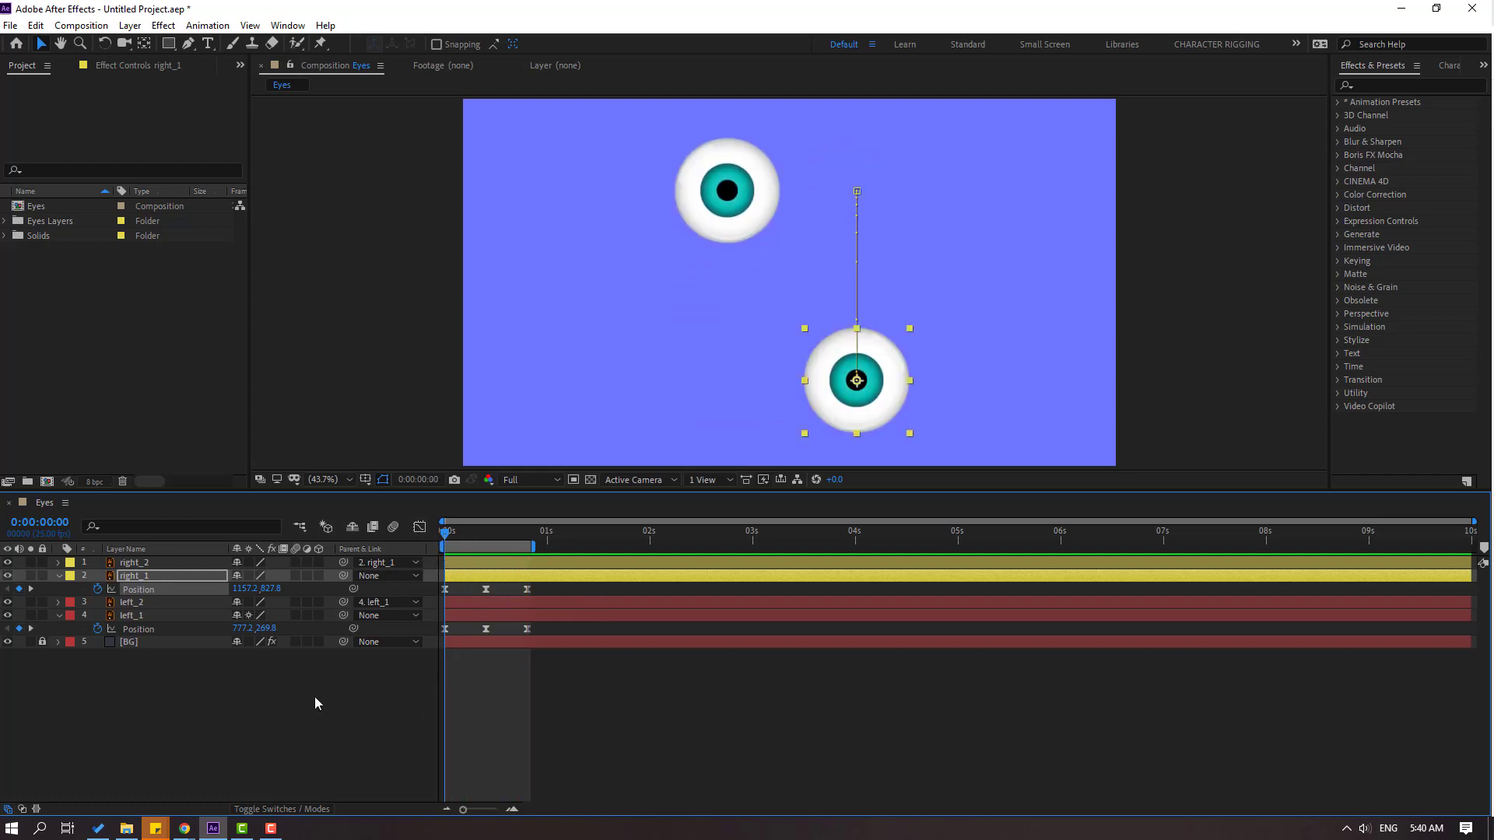
- Keyframe left_1's Scale at the first frame and stretch it non-uniformly to 100, 124% at 0:00:00:06
click(142, 616)
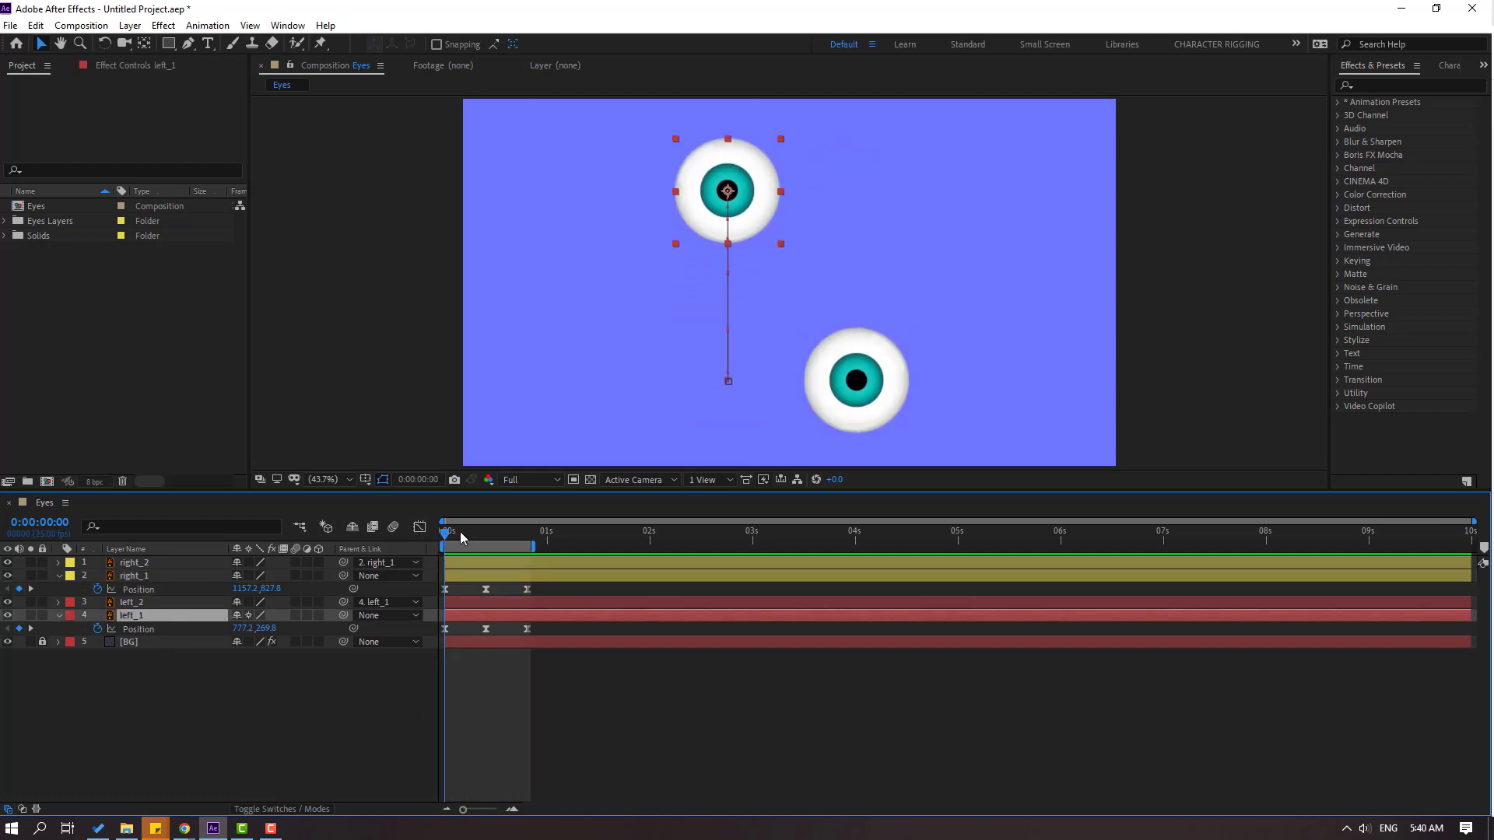
key(shift+s)
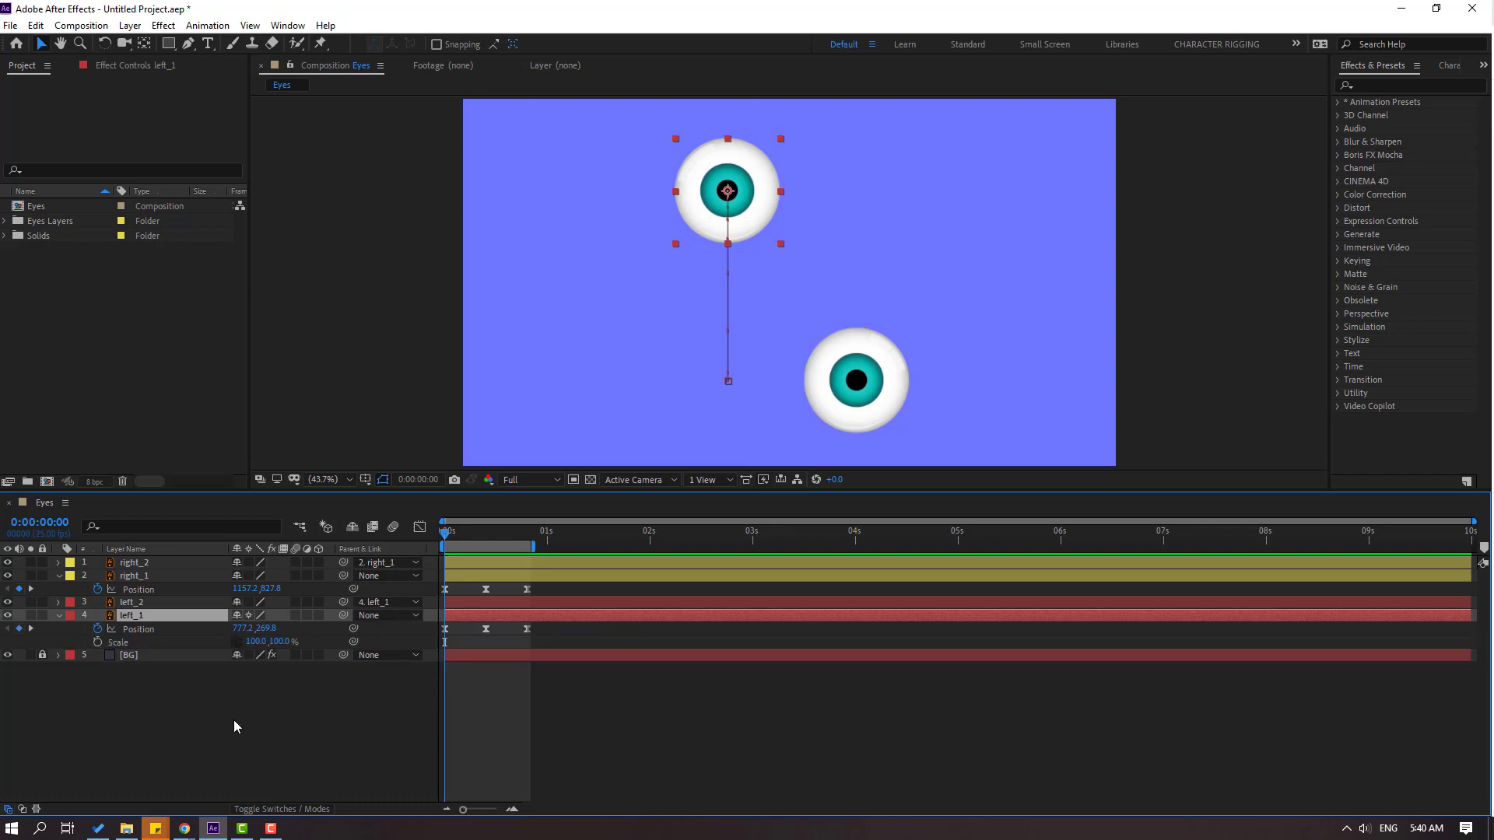
click(98, 642)
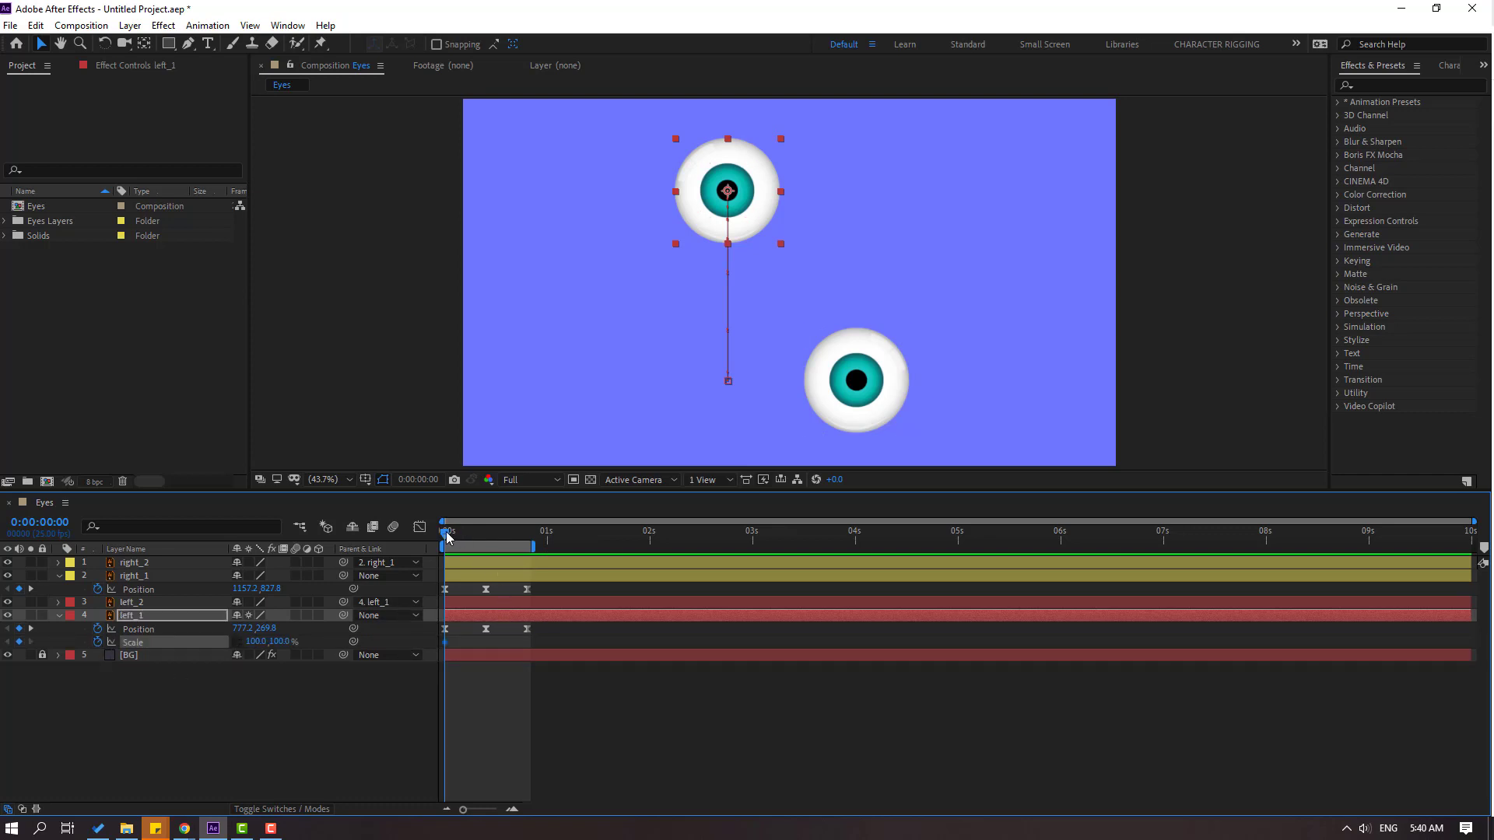
drag(450, 537, 472, 541)
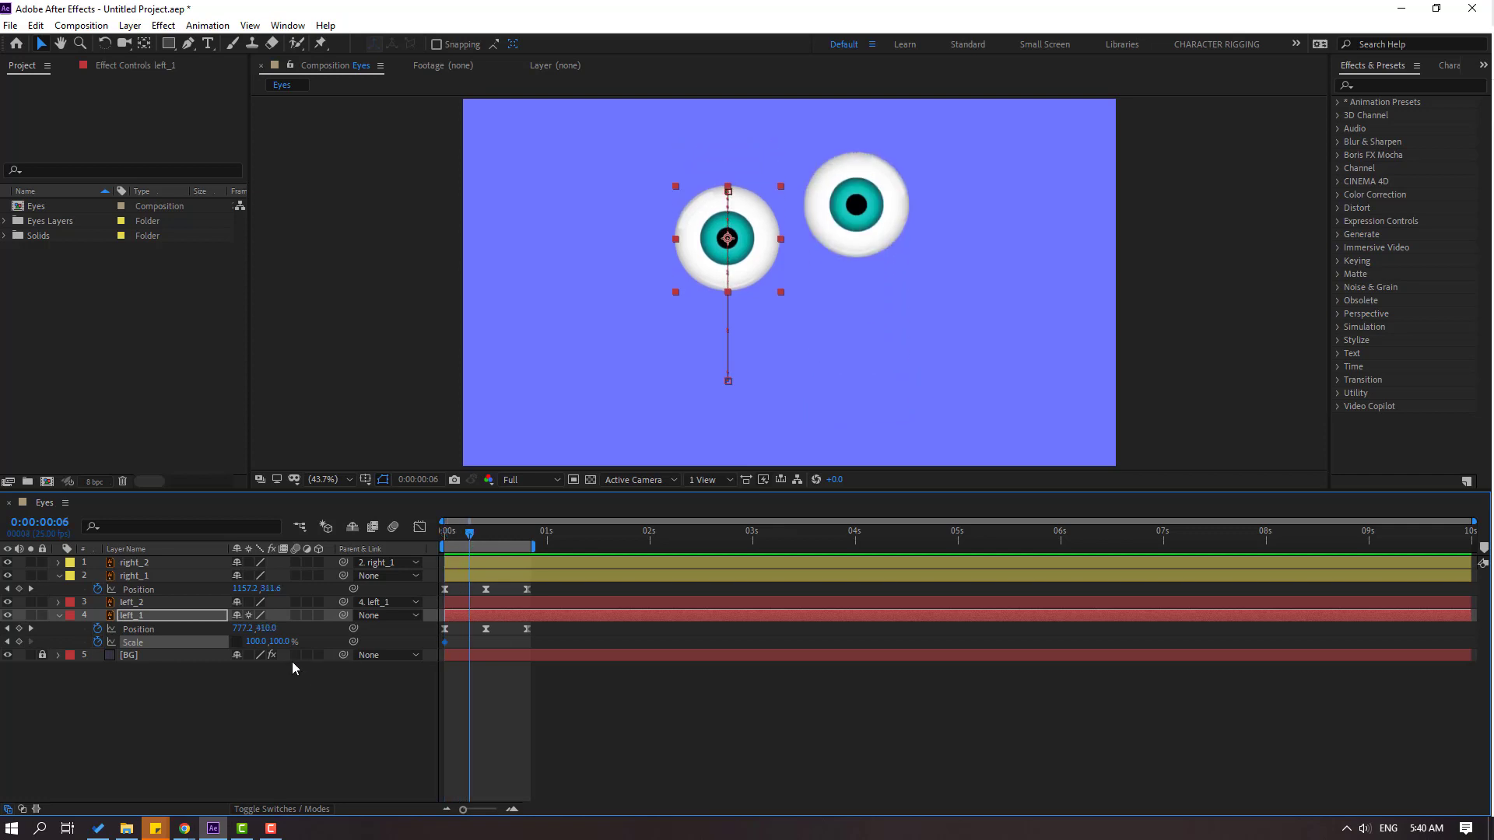
drag(281, 641, 558, 587)
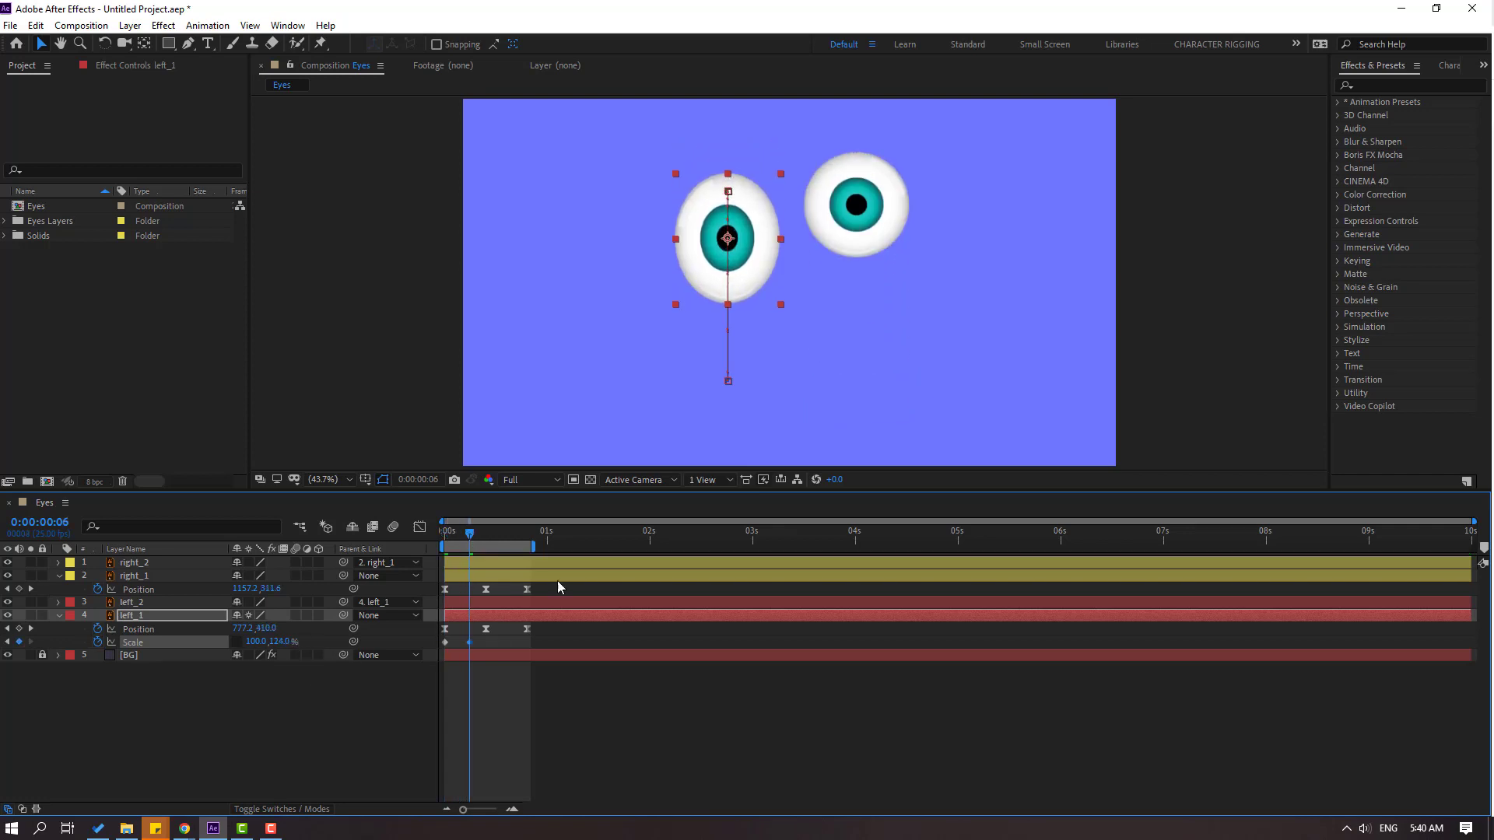
- At 0:00:00:10, set left_1's Scale to 113, 100% so the eye widens at the bottom of its bounce
drag(473, 537, 484, 543)
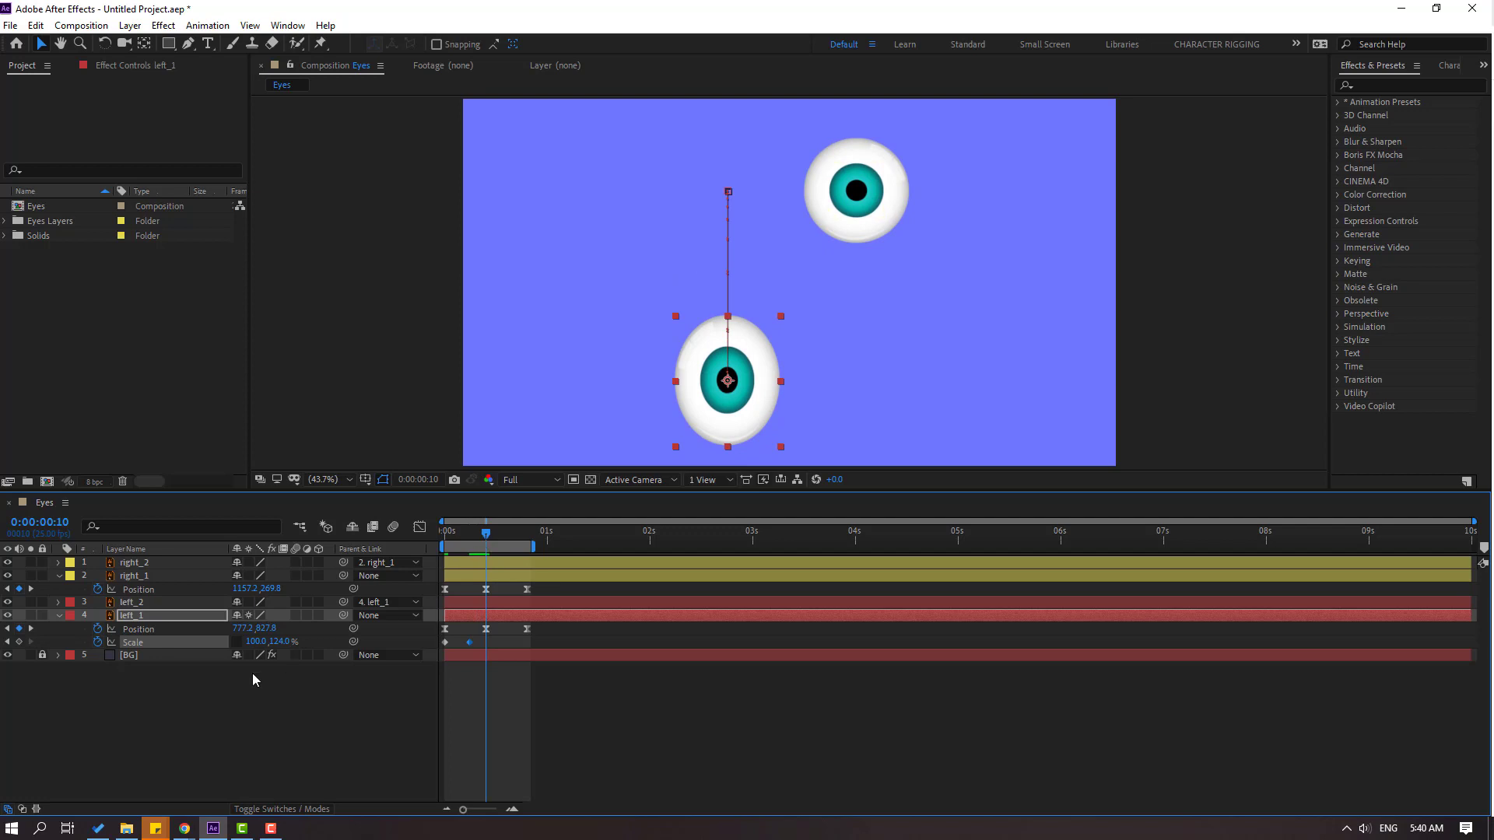
drag(249, 642, 268, 646)
click(277, 642)
text(1)
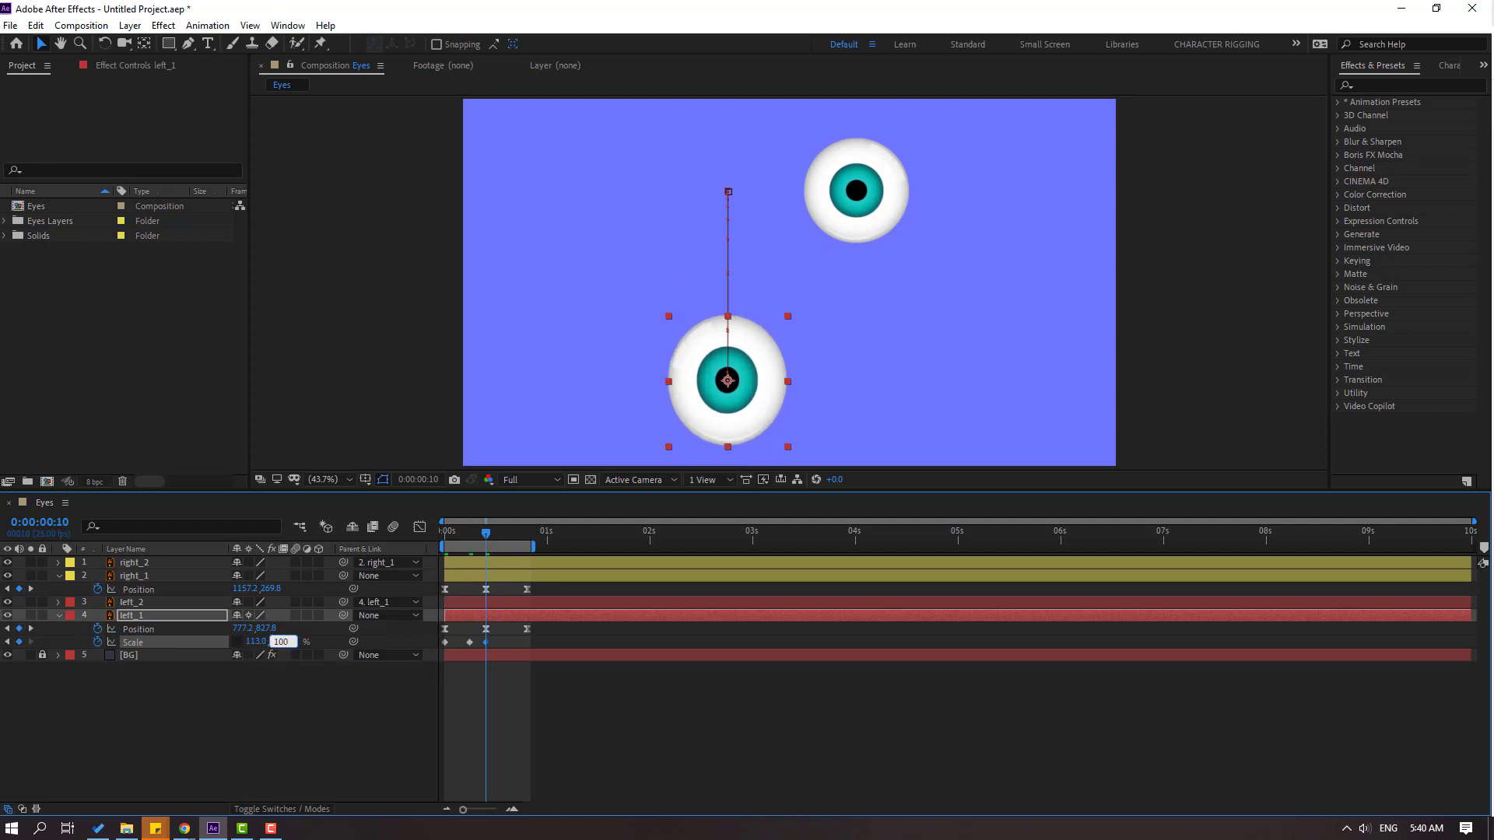
text(00)
key(Return)
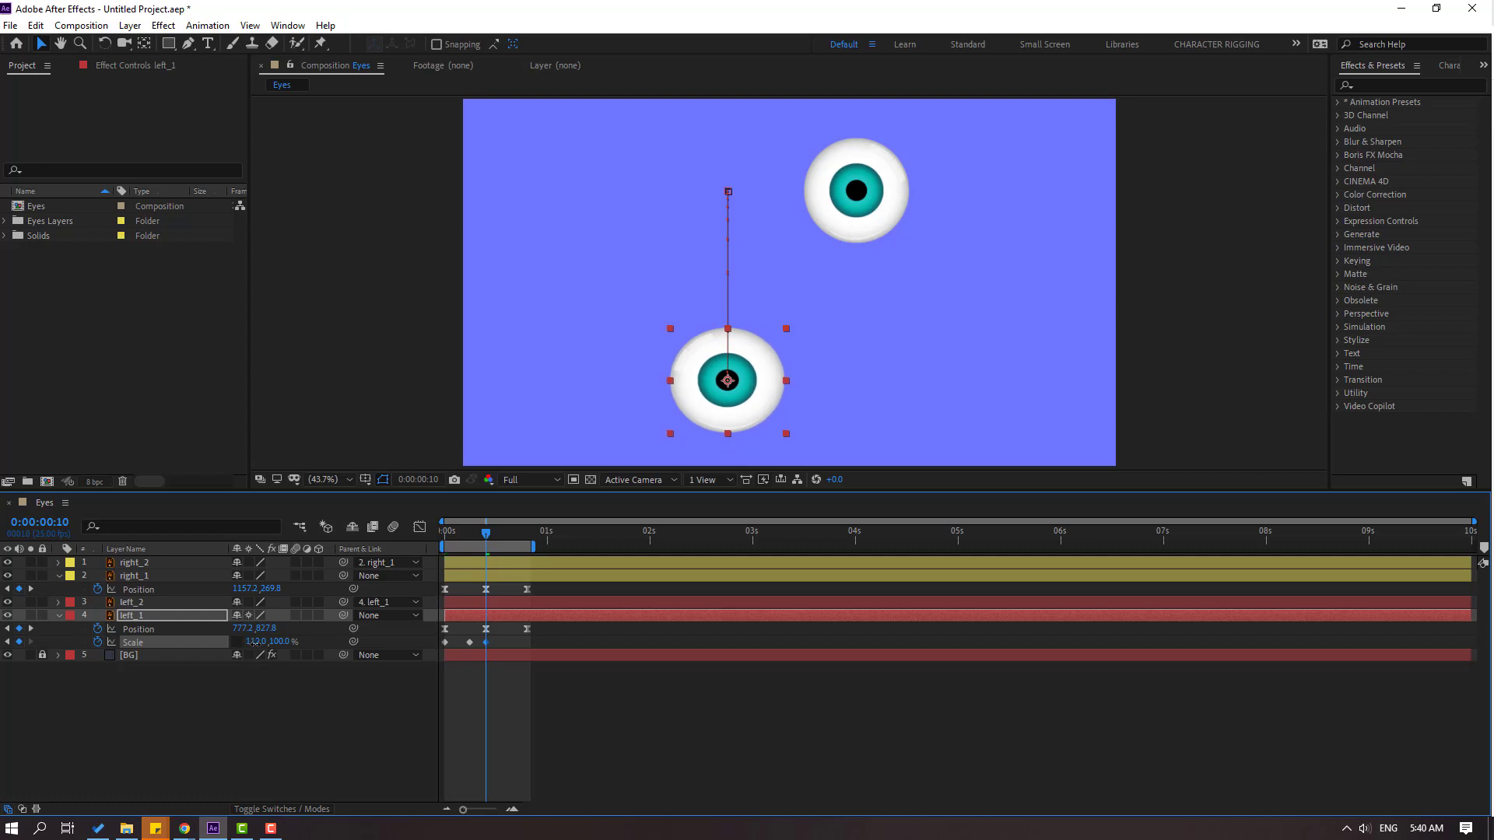
- At 0:00:00:14, set left_1's Scale to 100, 128% to stretch the eye on its way up
mouse_move(483, 532)
mouse_down()
mouse_move(445, 533)
mouse_move(502, 546)
mouse_up()
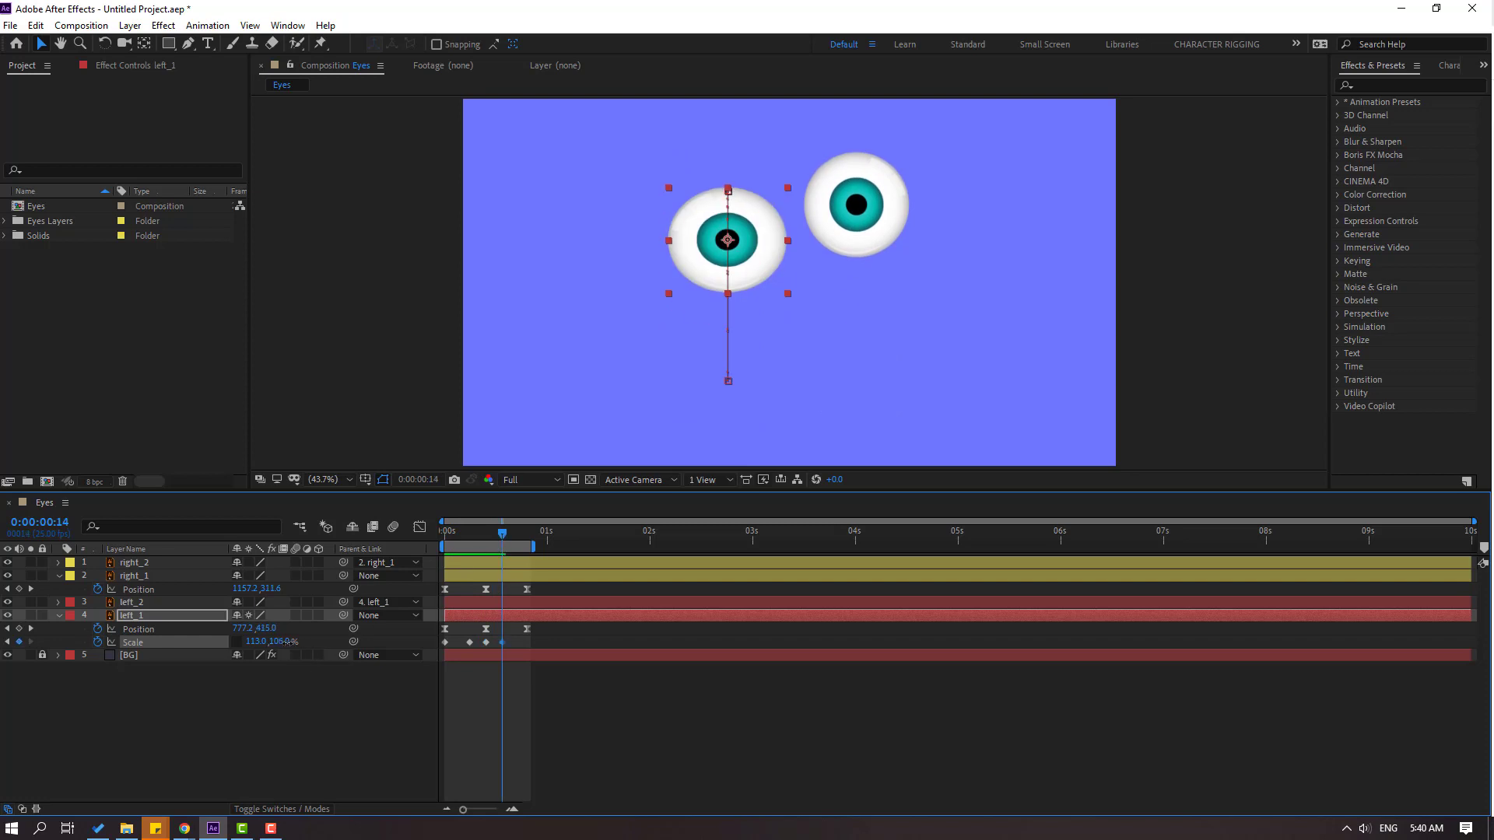
drag(278, 642, 300, 646)
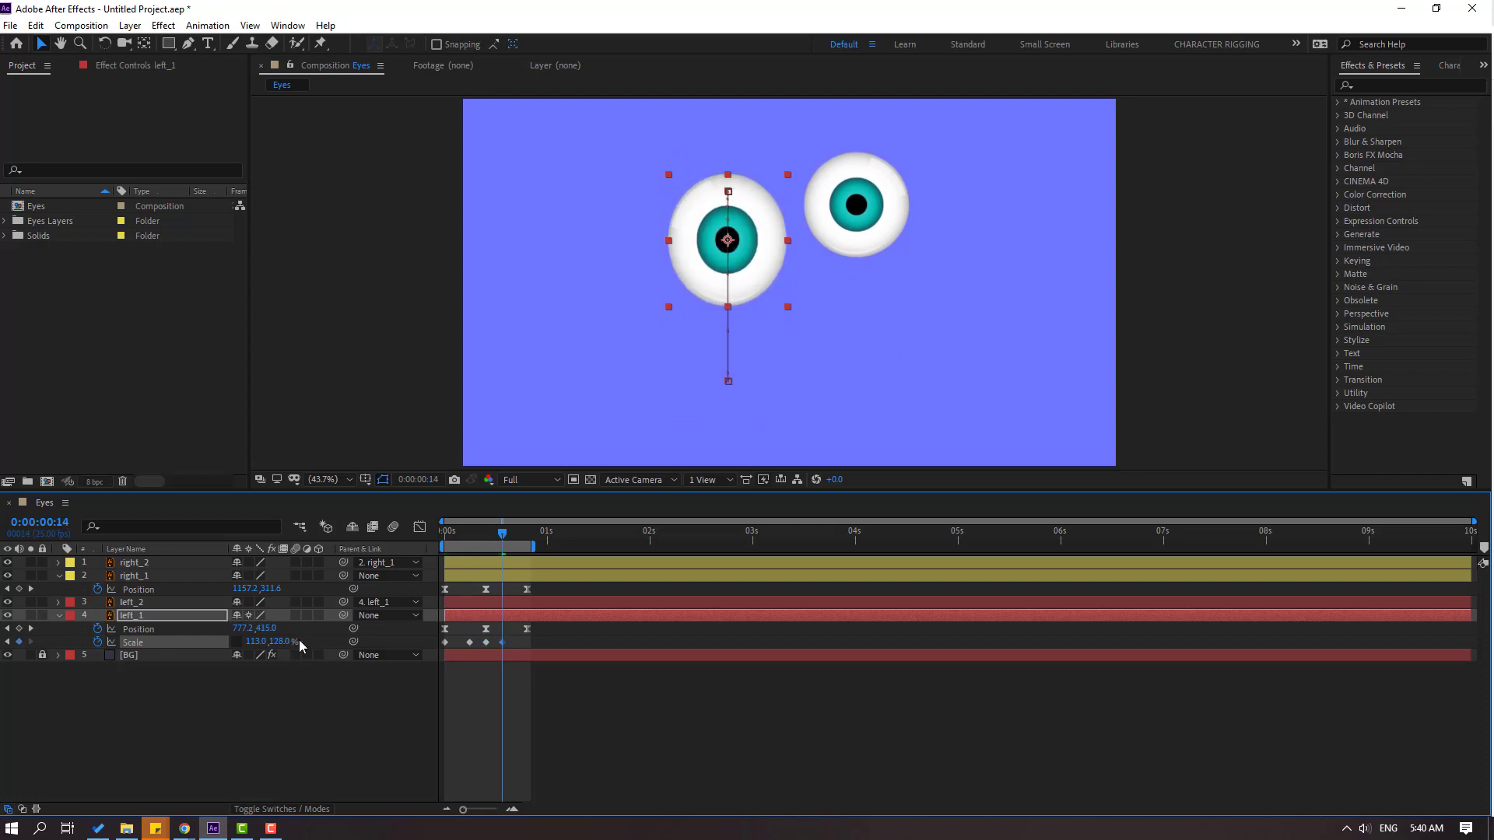
click(256, 642)
text(100)
key(Return)
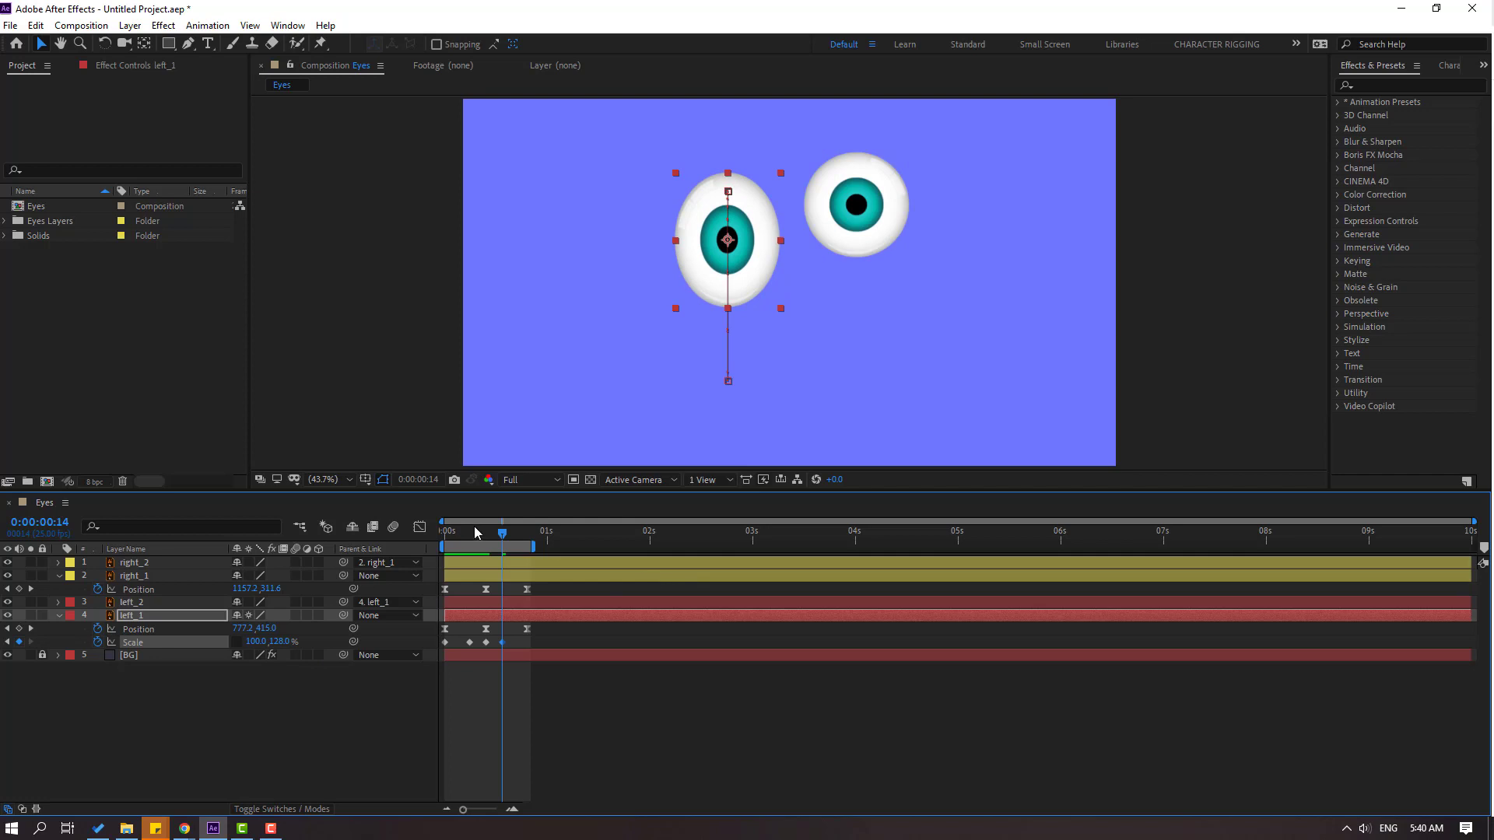
- At 0:00:00:20, set left_1's Scale back to 100, 100%
drag(474, 527, 526, 535)
click(284, 644)
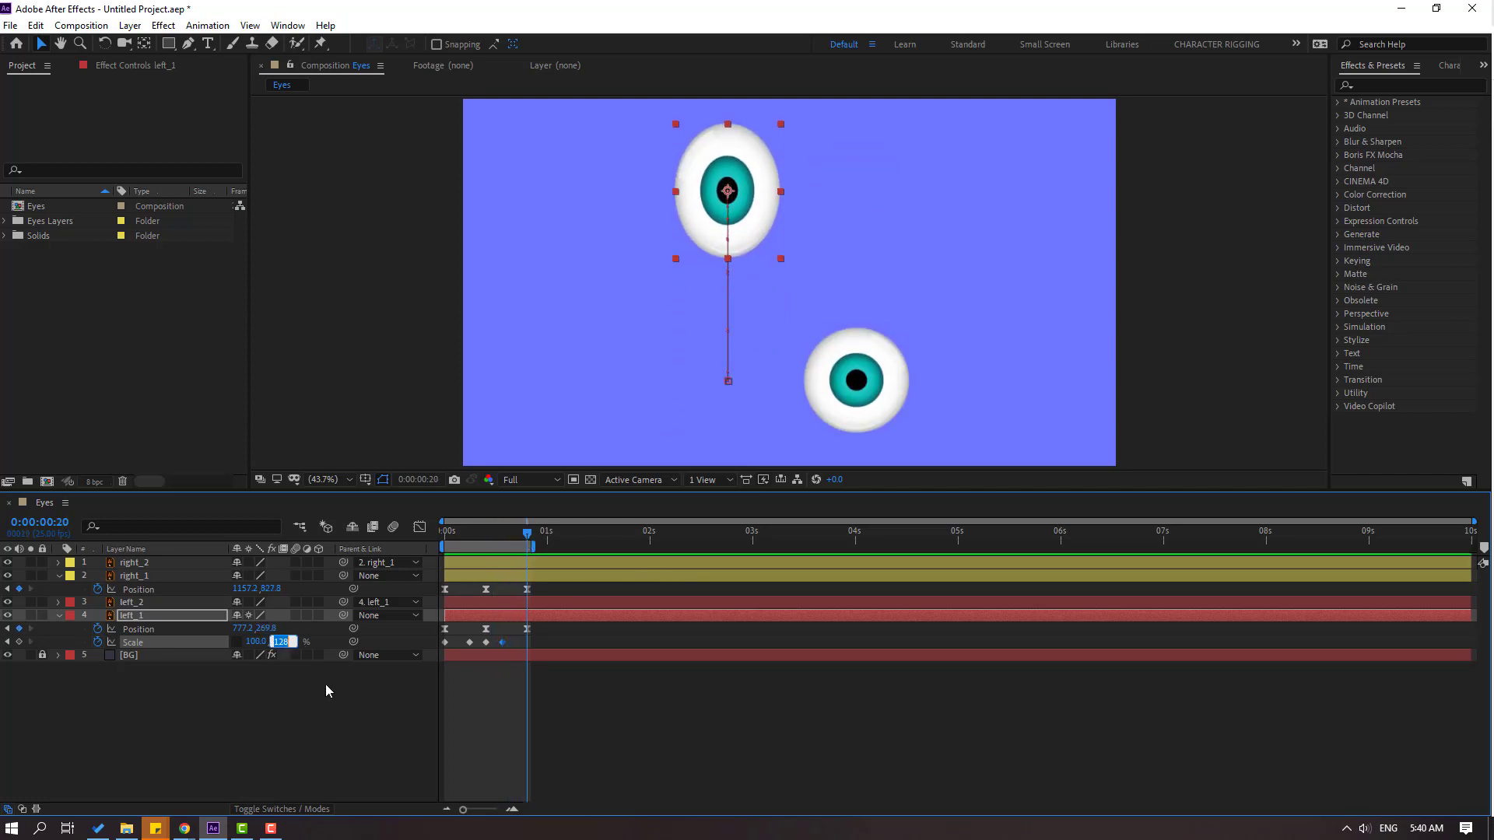
text(100)
key(Return)
click(607, 712)
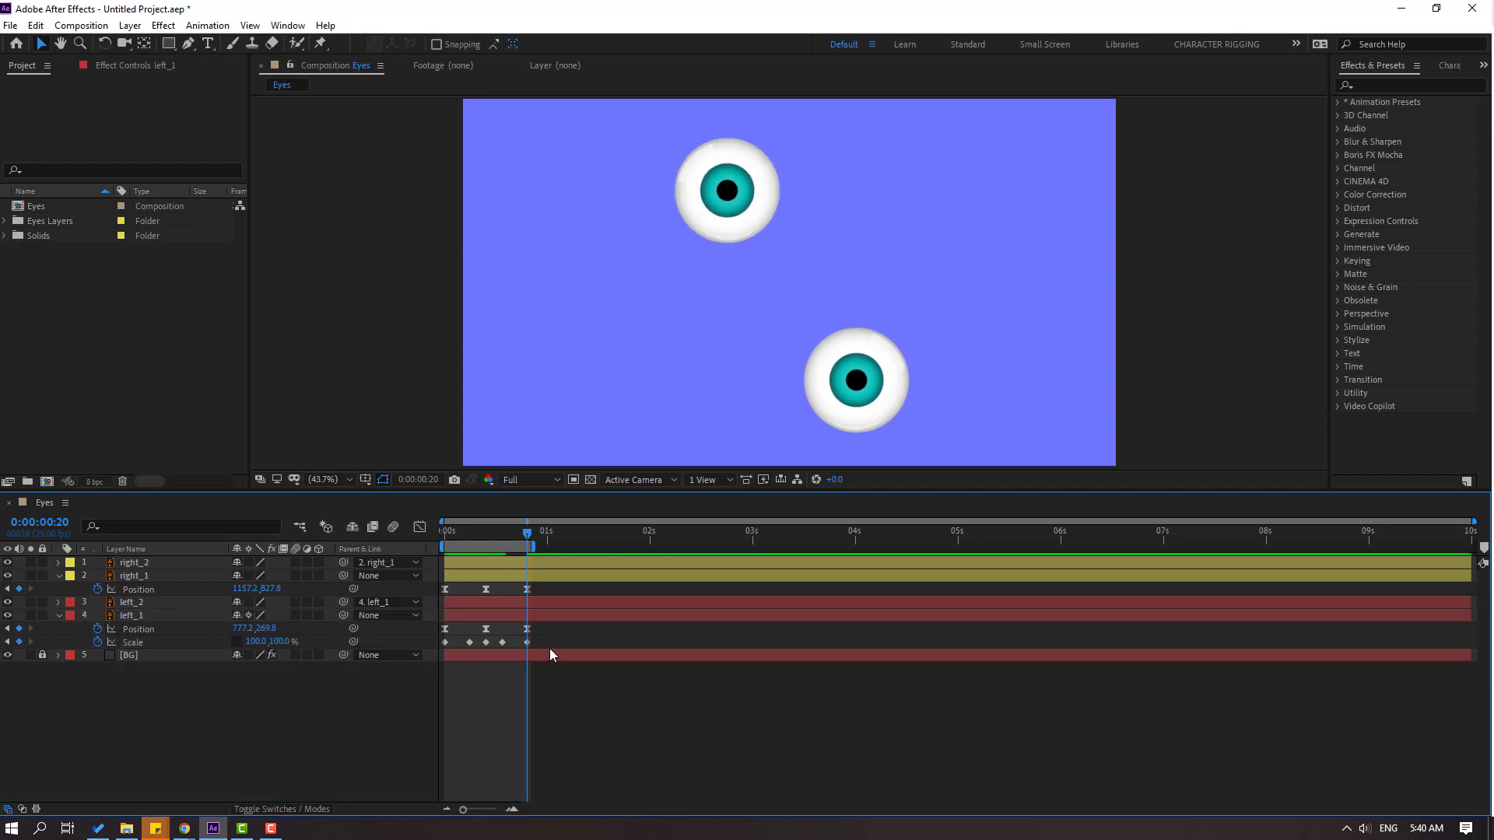
- Apply Easy Ease to all of left_1's Scale keyframes and preview the stretching
drag(550, 649, 427, 652)
right_click(446, 642)
mouse_move(511, 632)
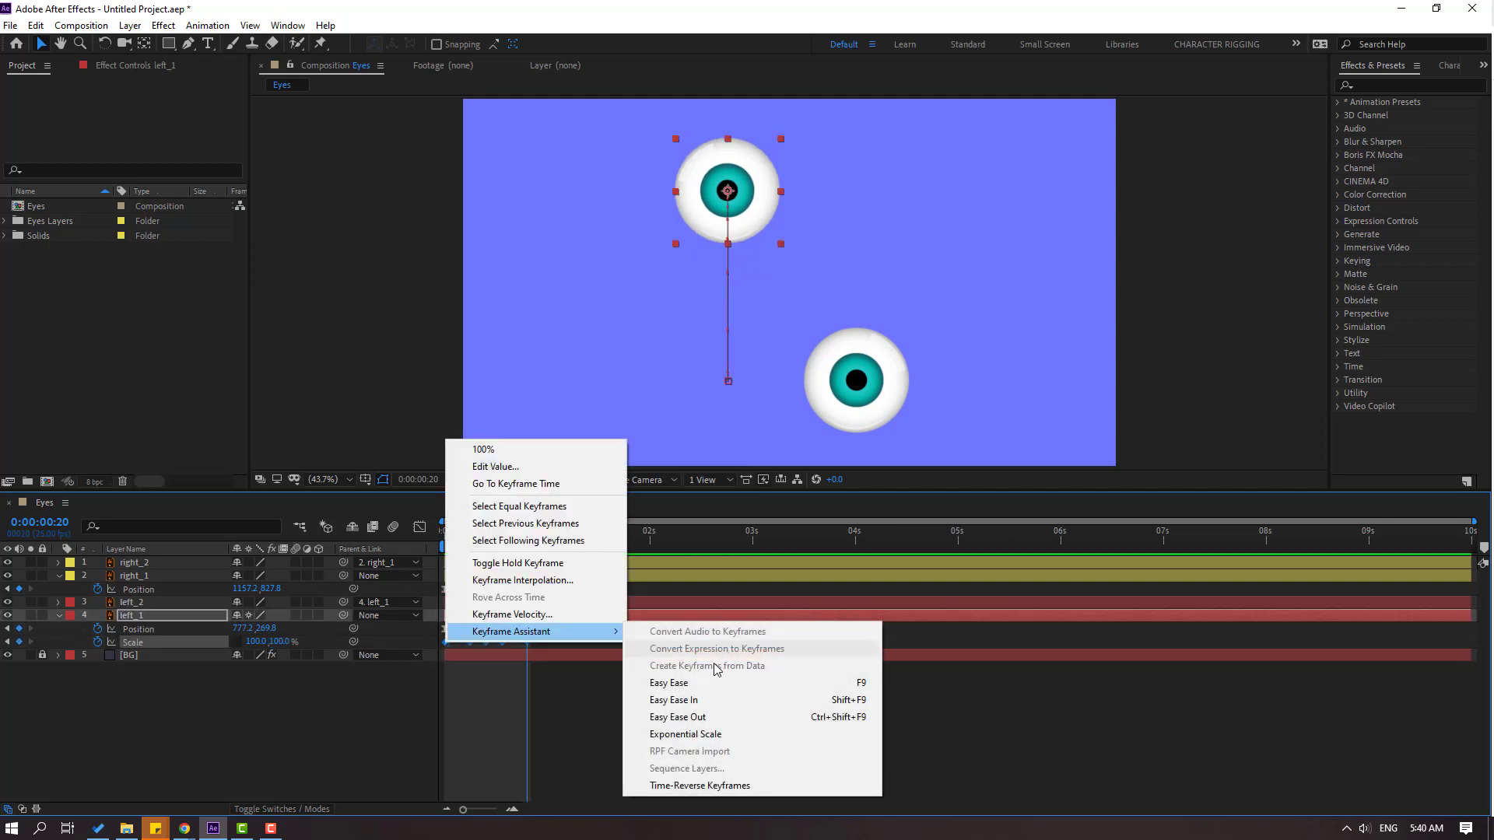
click(677, 682)
key(space)
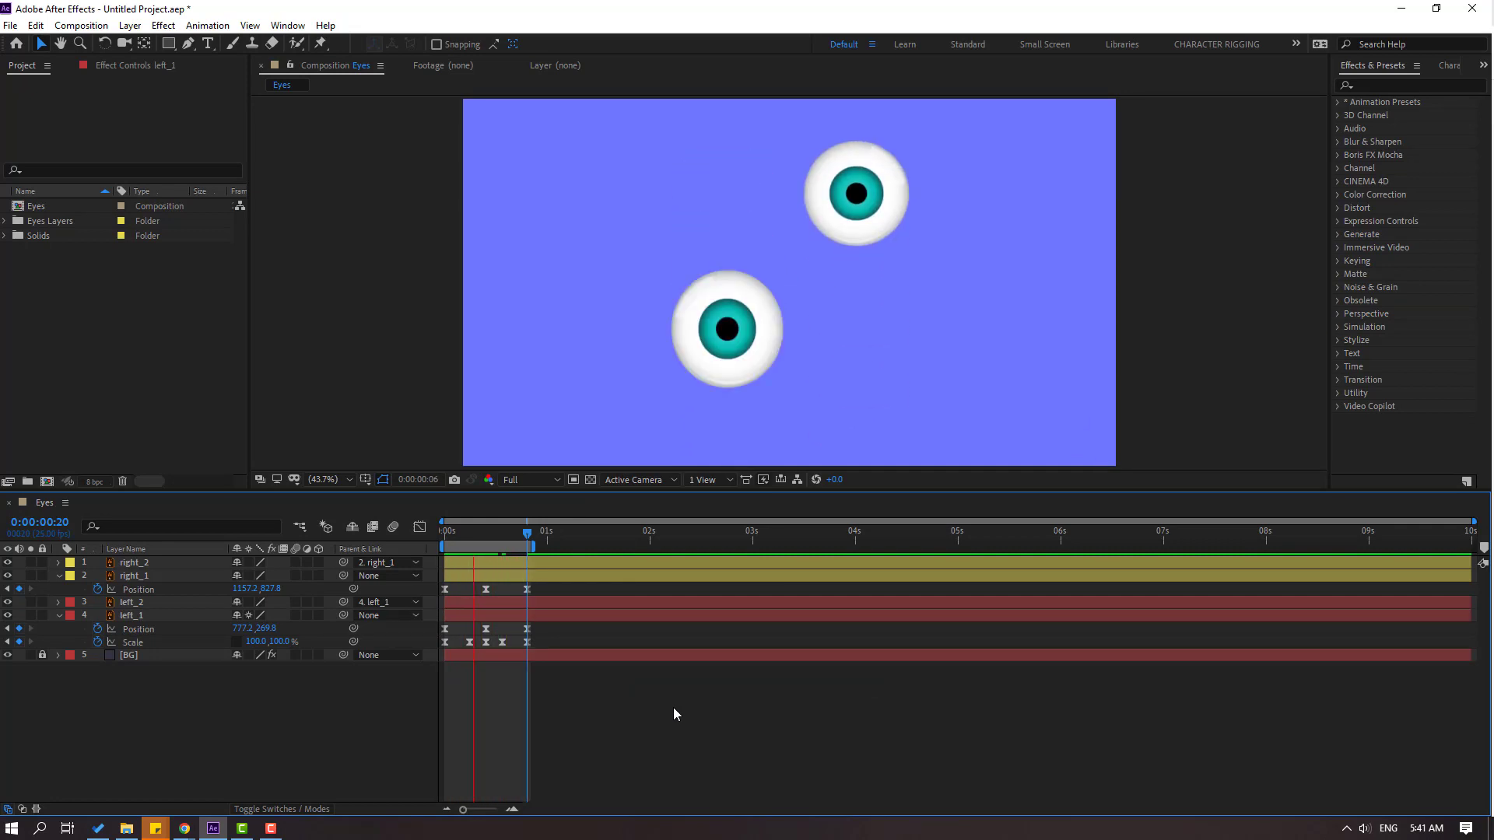
key(space)
- Keyframe right_1's Scale at the first frame and stretch it to 100, 124% at about 0:00:00:05
click(137, 581)
click(137, 578)
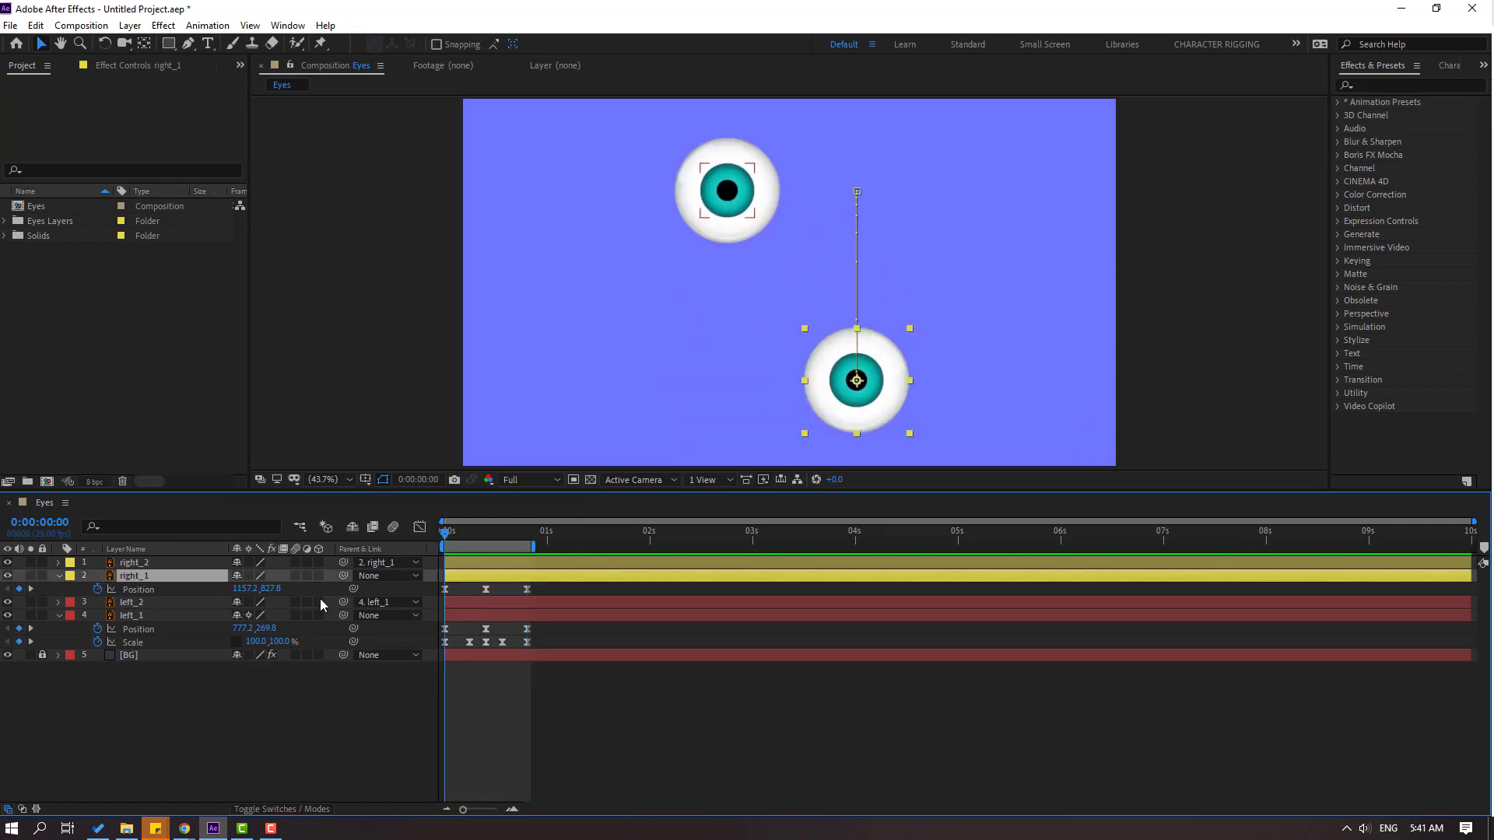
key(shift+s)
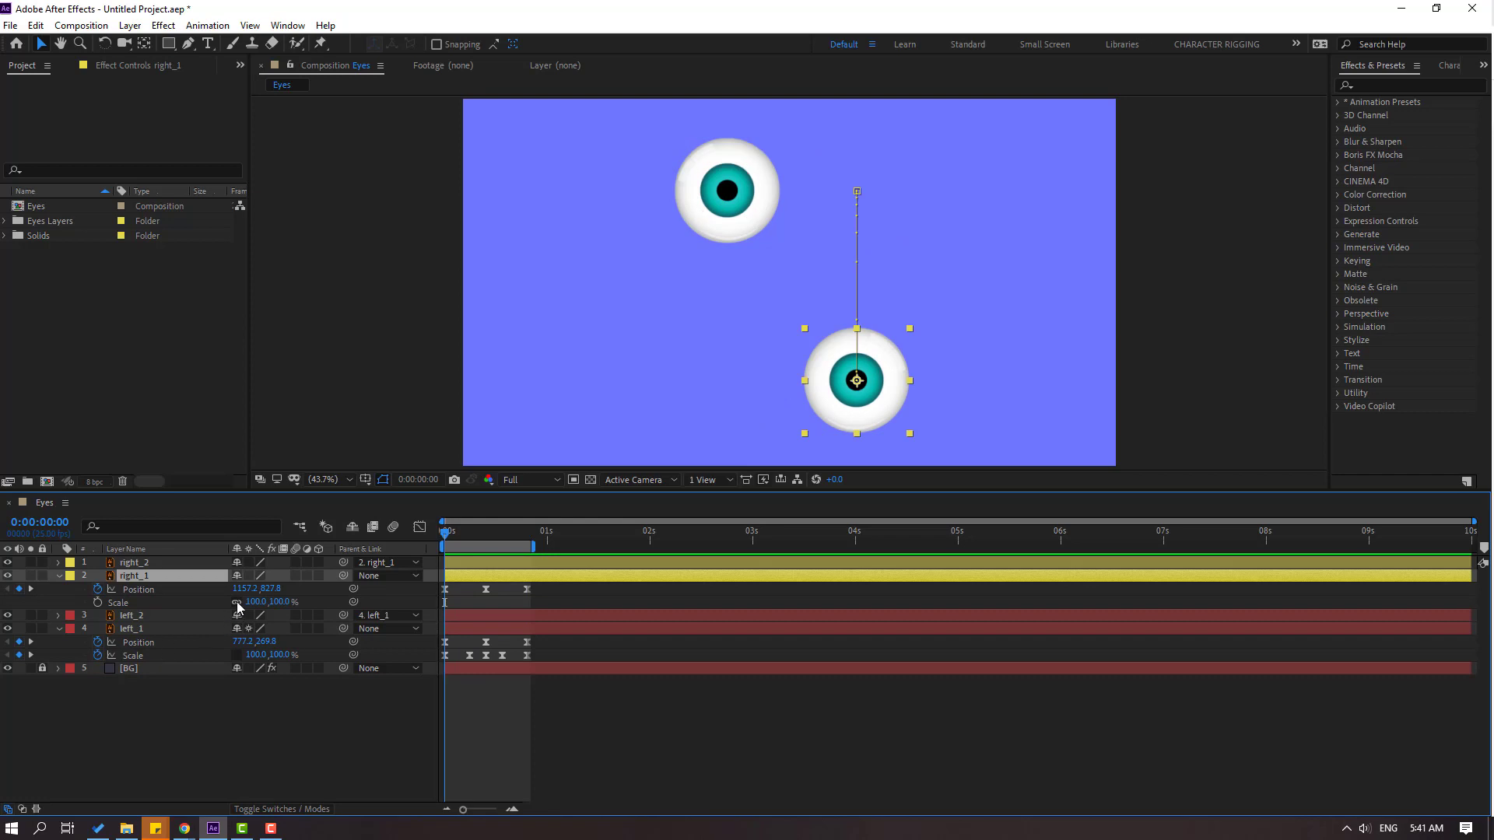
click(98, 603)
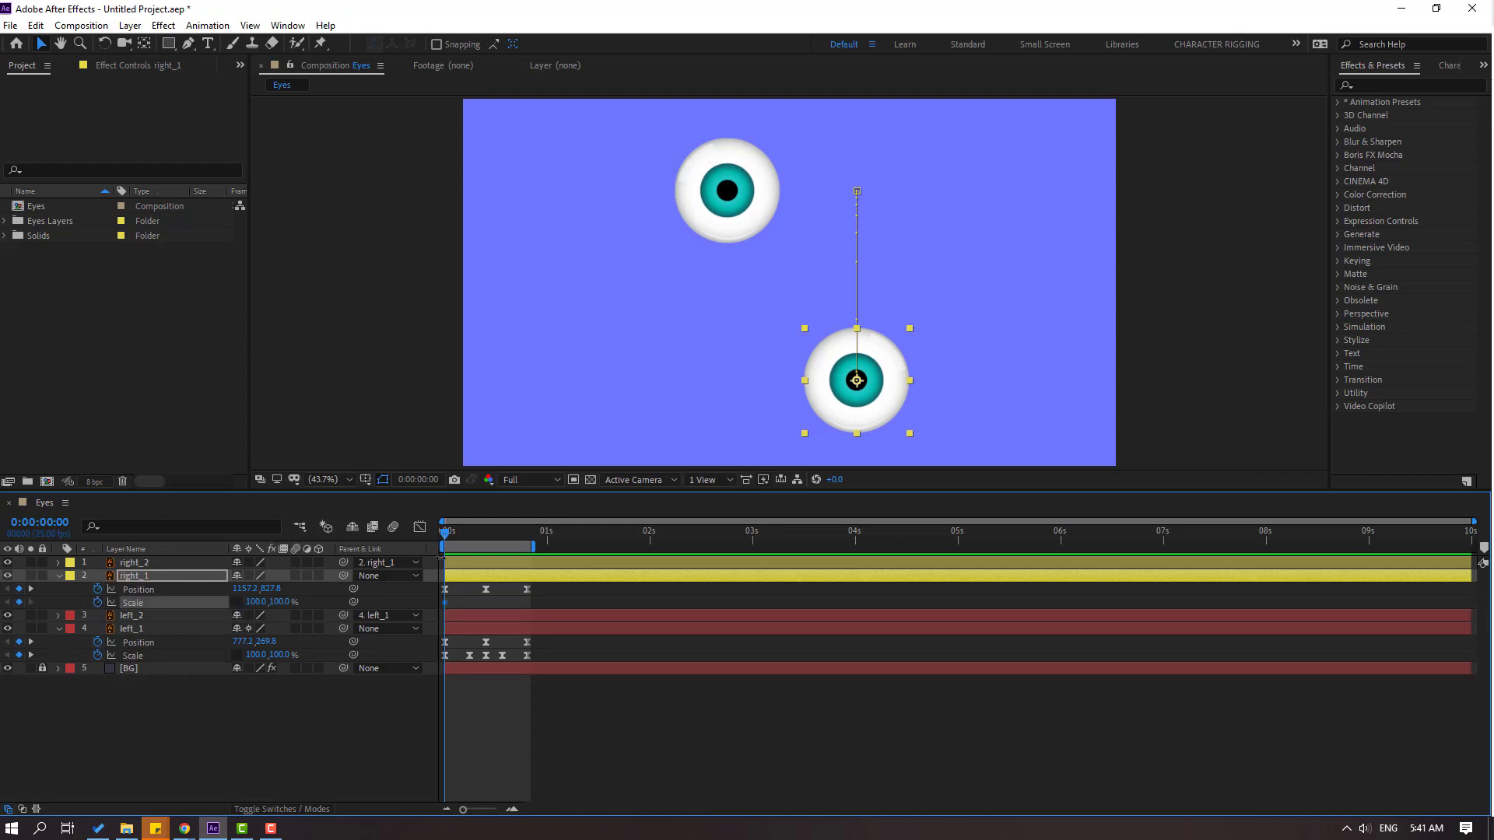
drag(455, 539, 465, 536)
drag(281, 602, 302, 596)
- Set right_1's Scale to 100, 100% at 0:00:00:10 and to 100, 127% at 0:00:00:15
drag(464, 535, 488, 541)
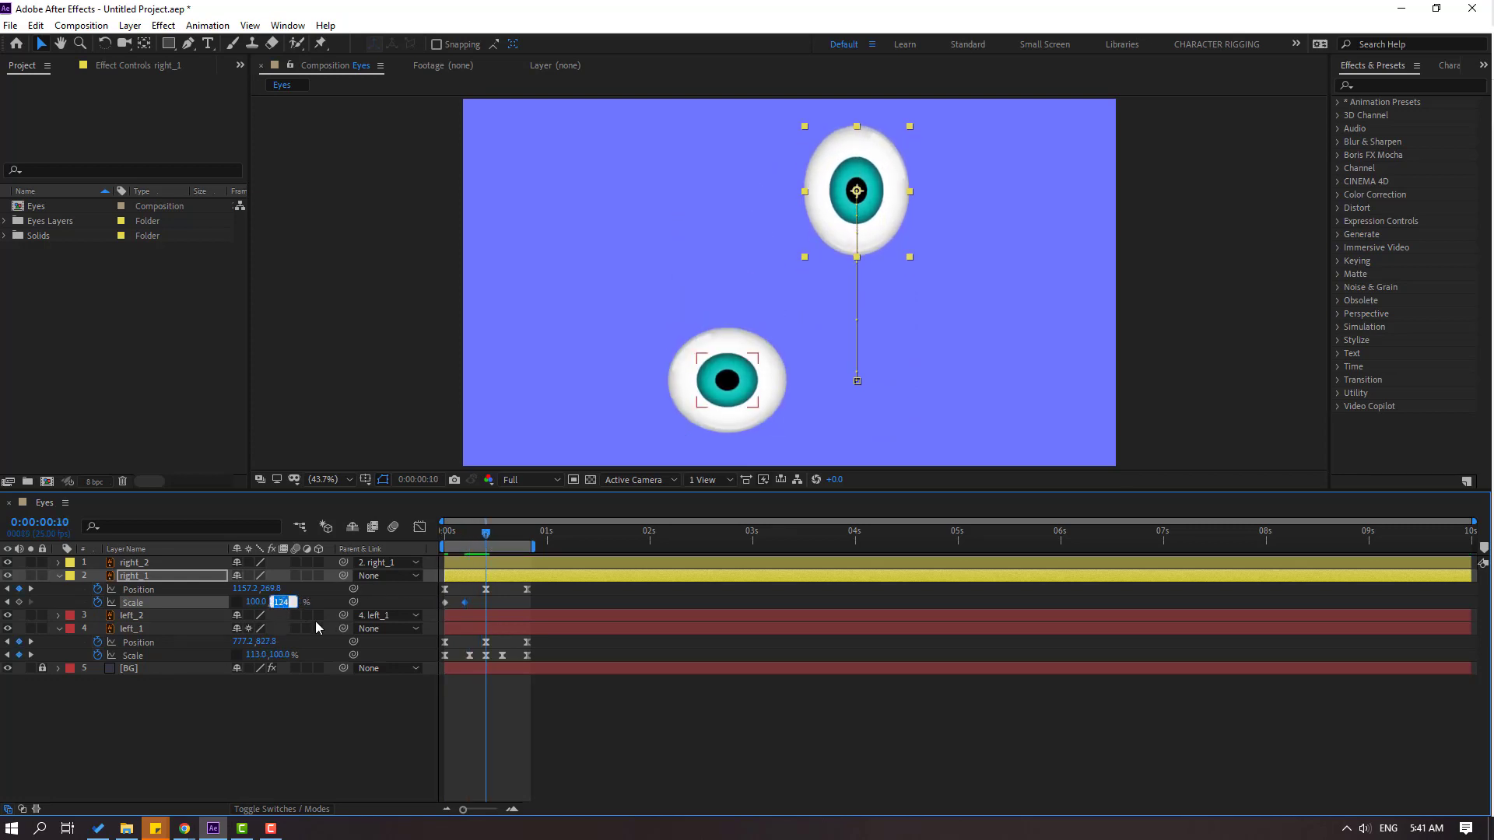
text(100)
key(Return)
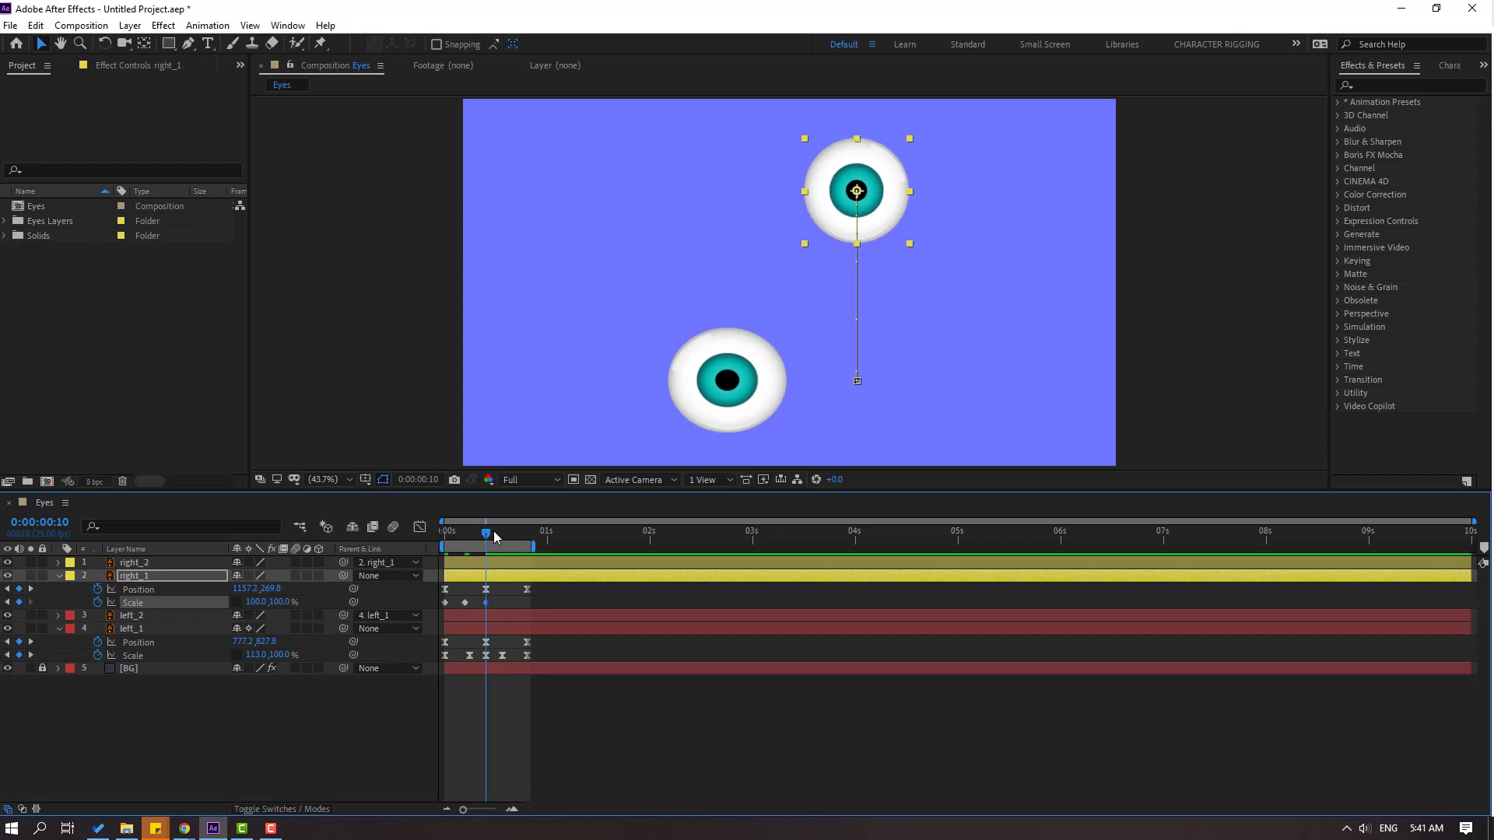
drag(494, 537, 515, 538)
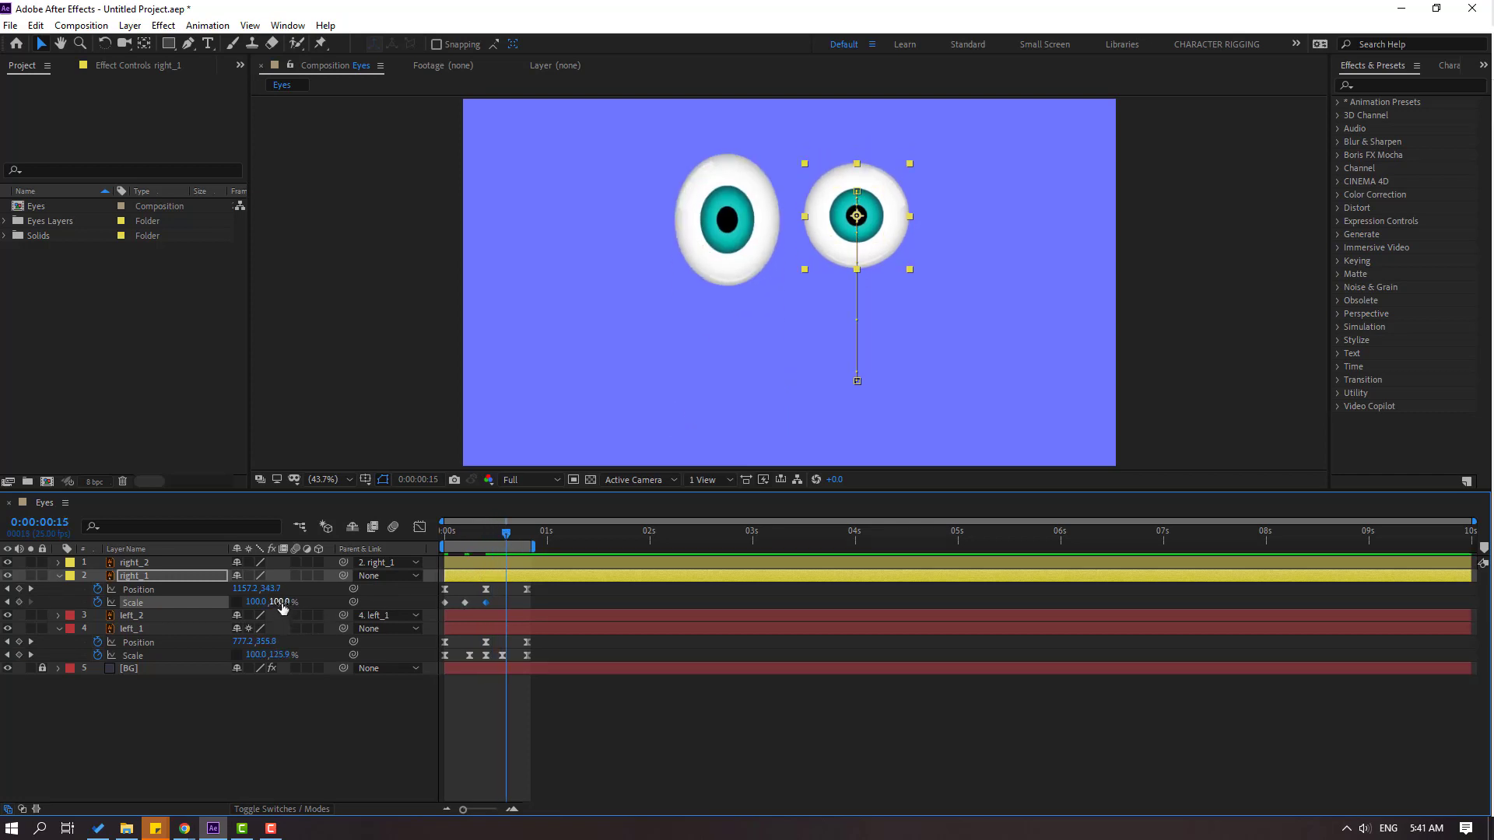
drag(282, 607, 300, 602)
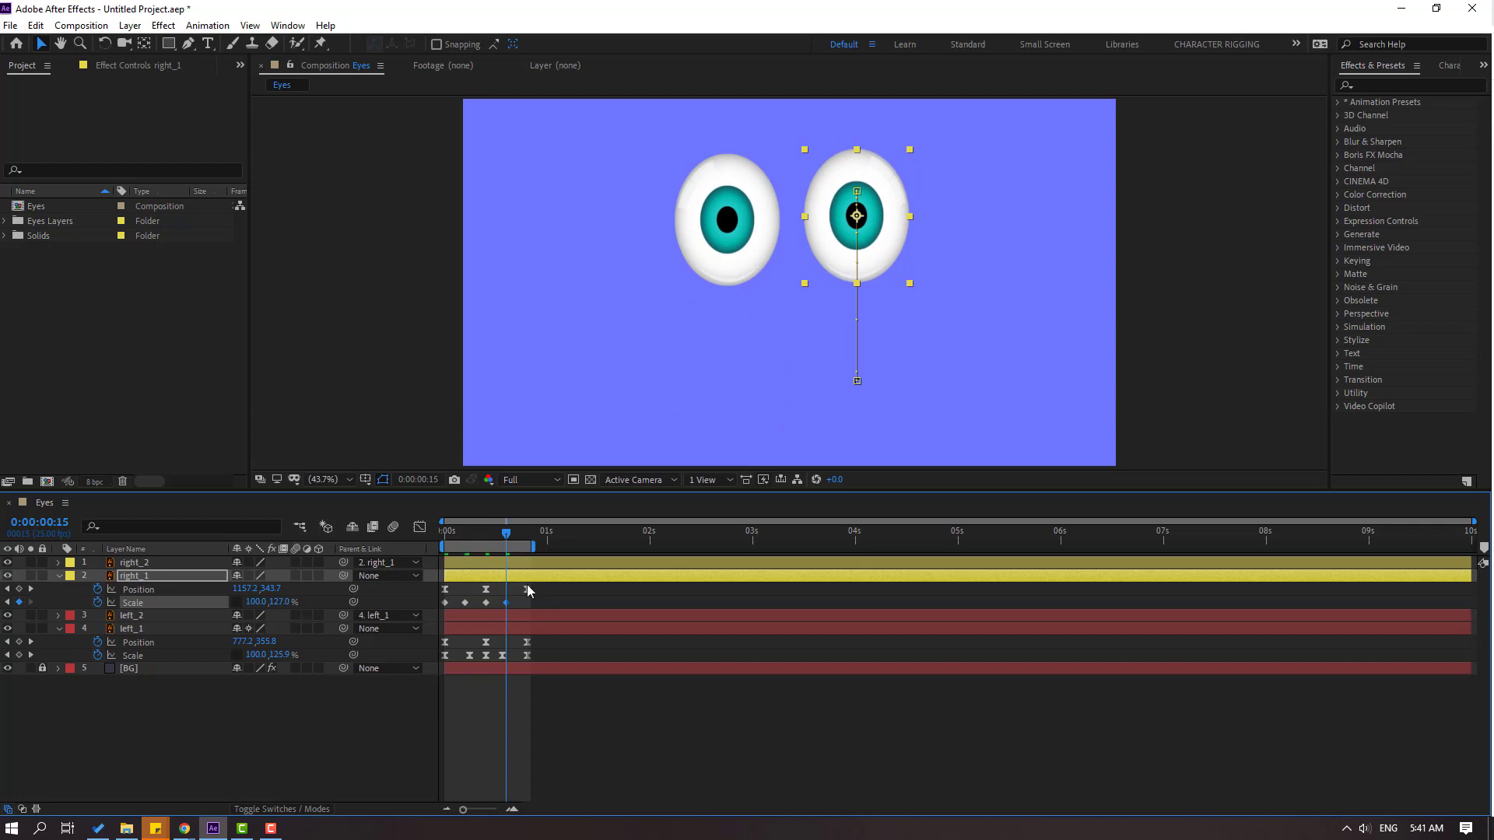
- At 0:00:00:20, set right_1's Scale to 120, 100% to widen the eye at the bottom of its bounce
drag(506, 536, 527, 537)
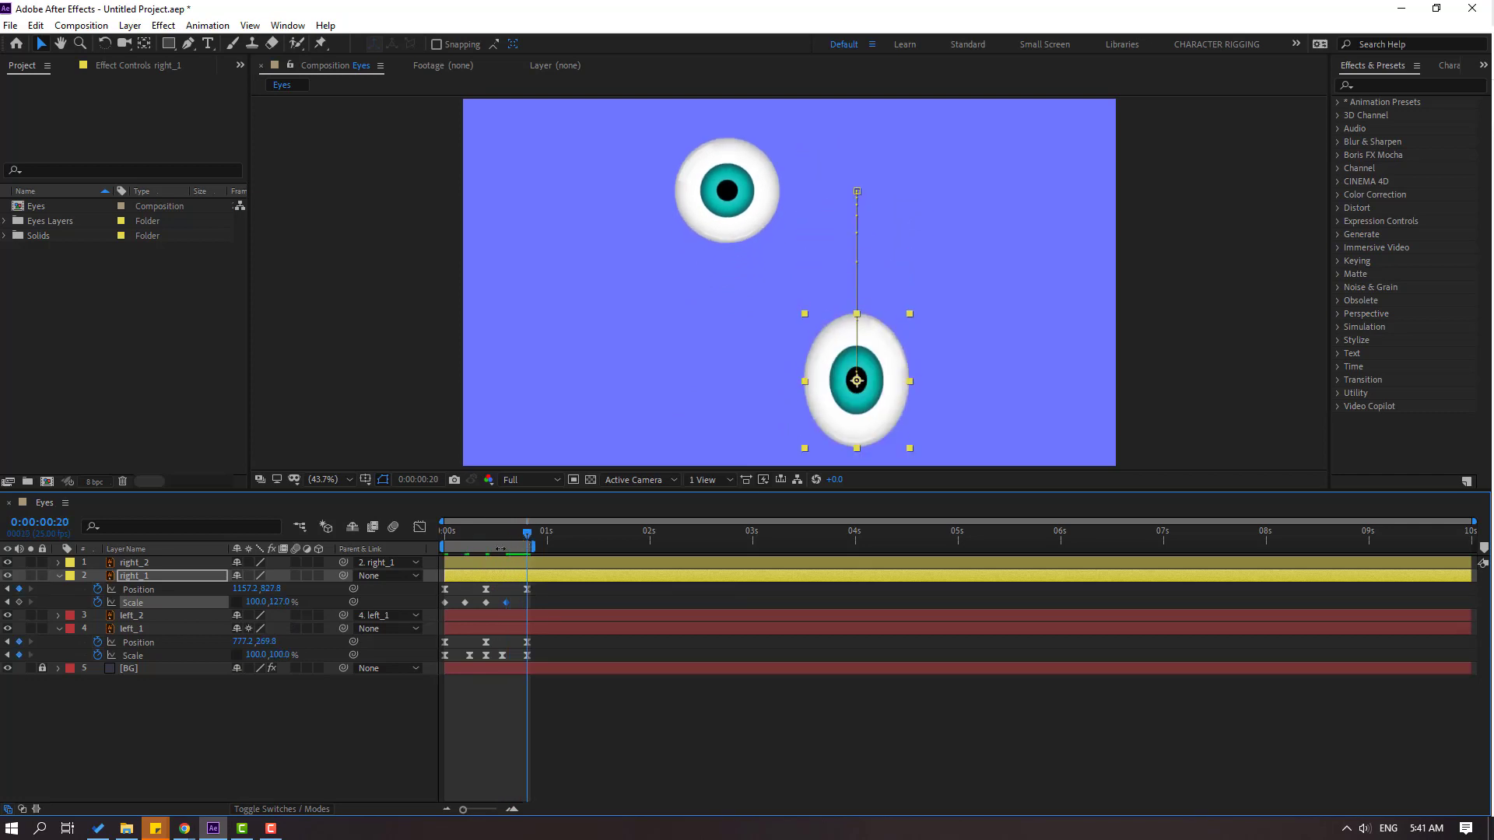
click(281, 603)
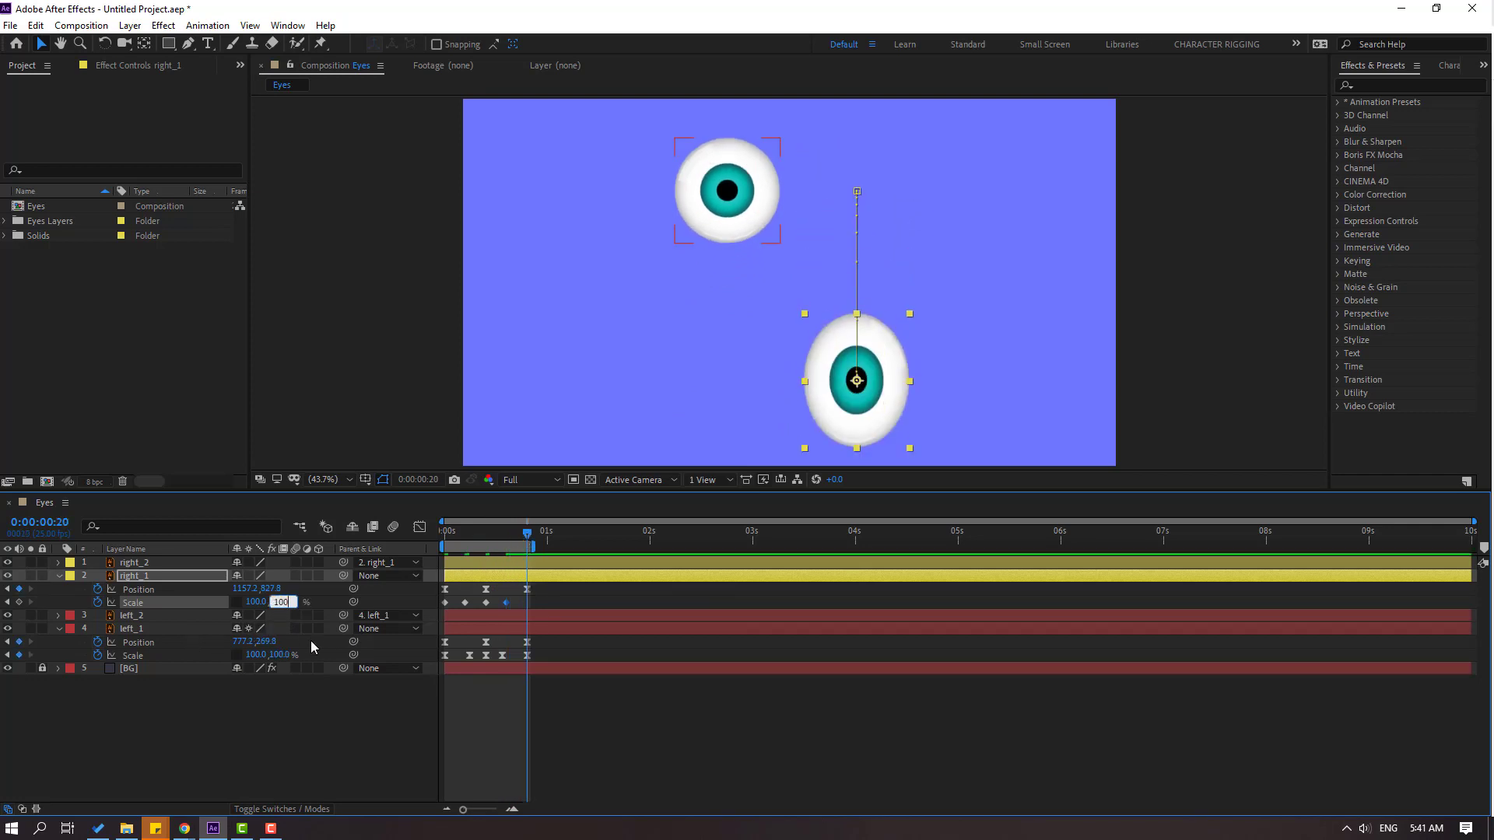
text(100)
key(Return)
drag(256, 603, 272, 602)
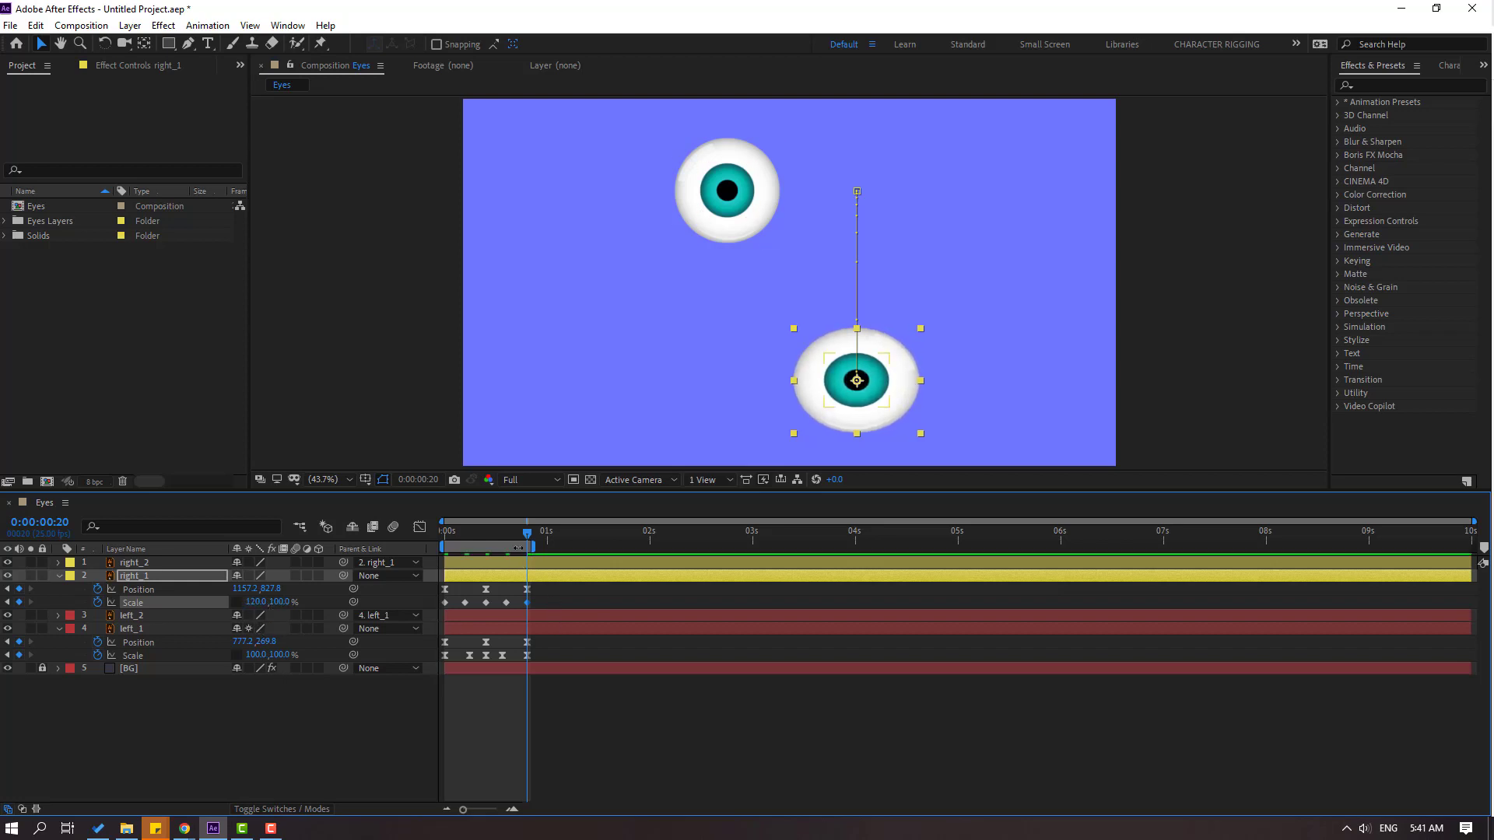
- At 0:00:00:00, set right_1's Scale to 120, 100% to match its last keyframe
drag(512, 540, 434, 545)
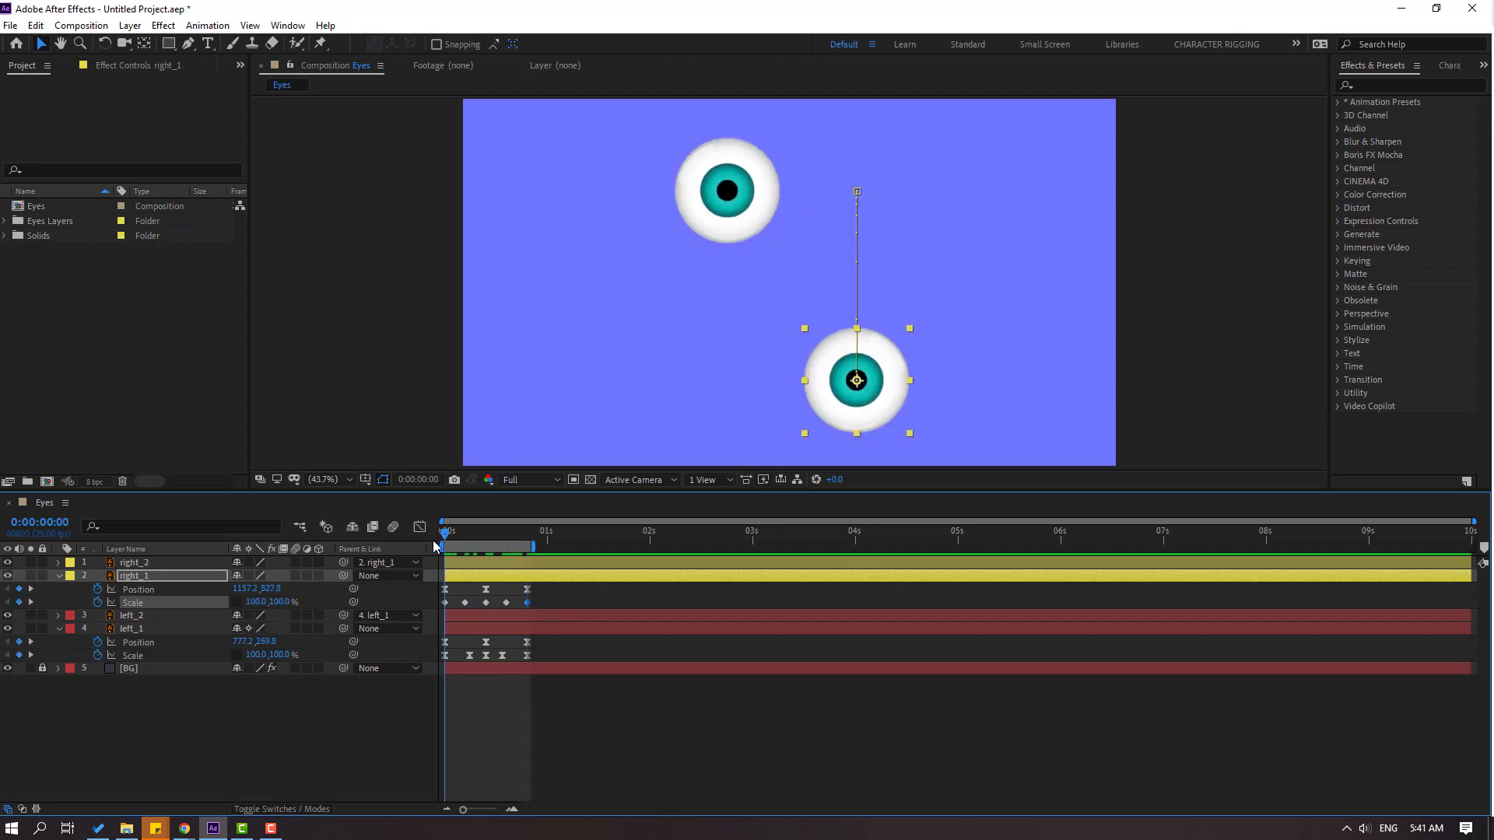
click(446, 603)
click(256, 601)
text(120)
key(Return)
- Apply Easy Ease to all of right_1's Scale keyframes and preview both eyes bouncing
click(535, 604)
click(464, 604)
right_click(460, 605)
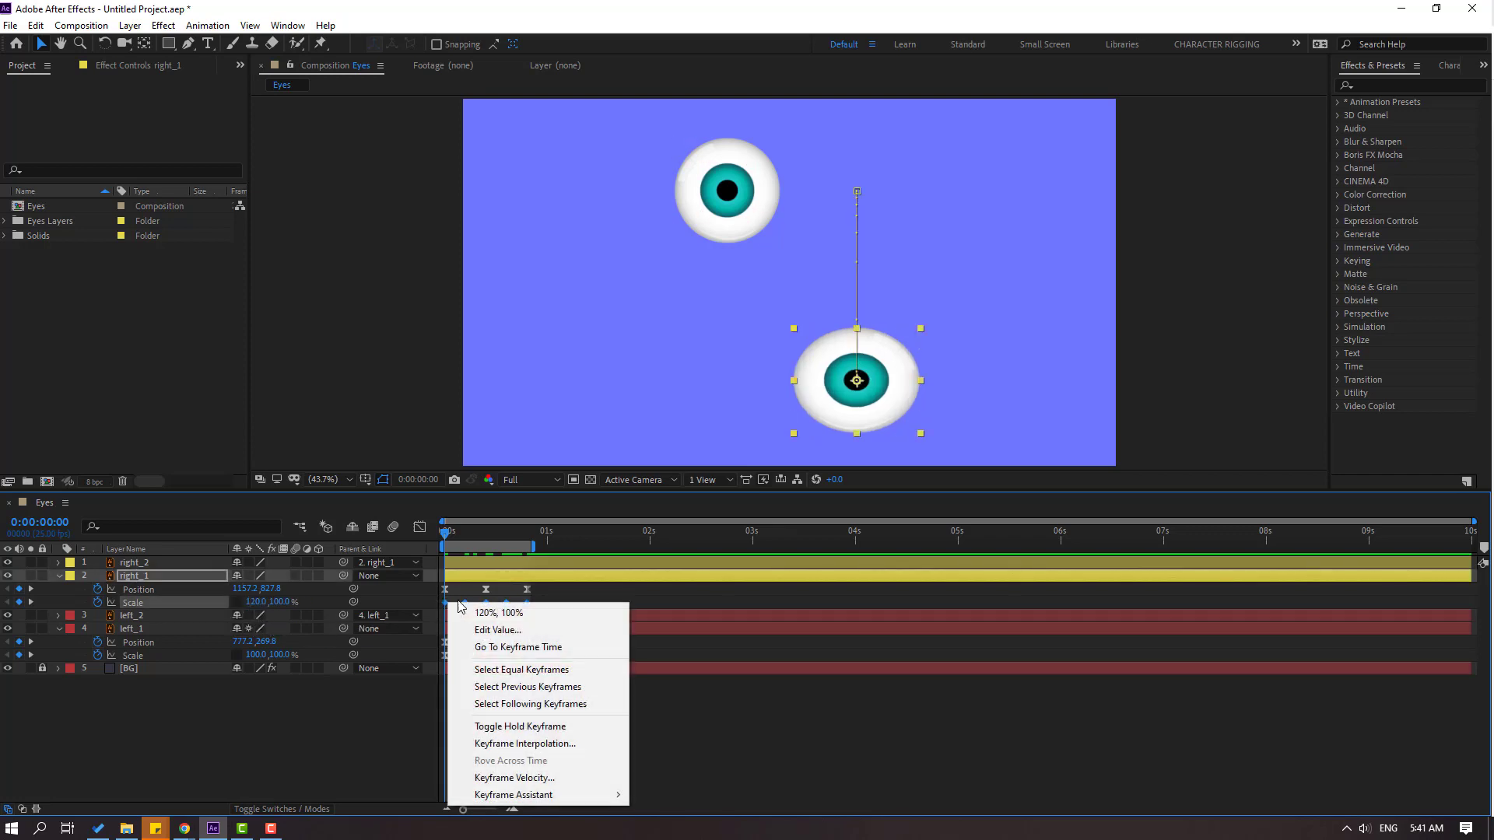
mouse_move(522, 795)
click(721, 692)
click(529, 445)
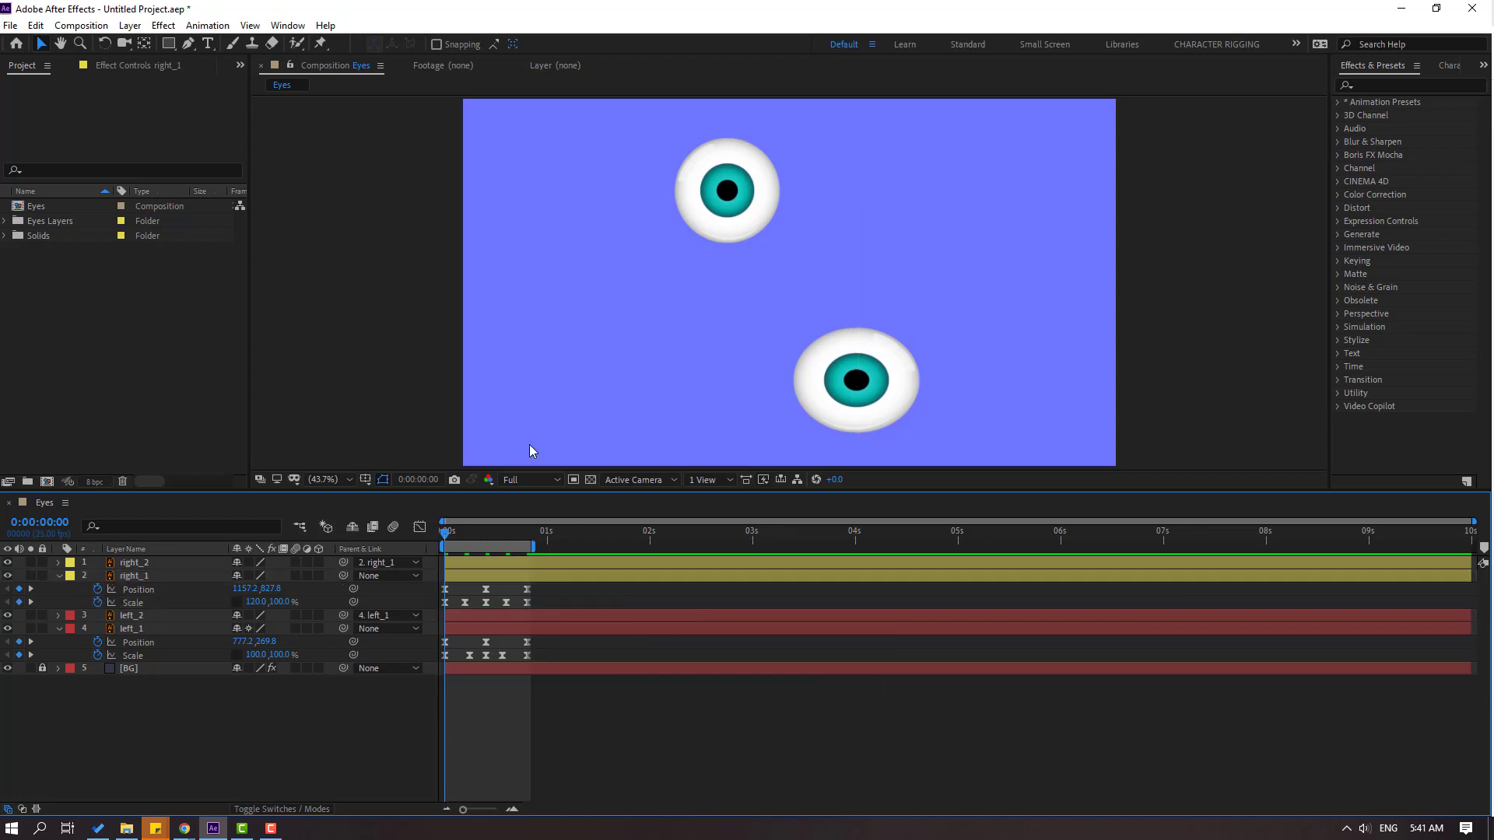
key(space)
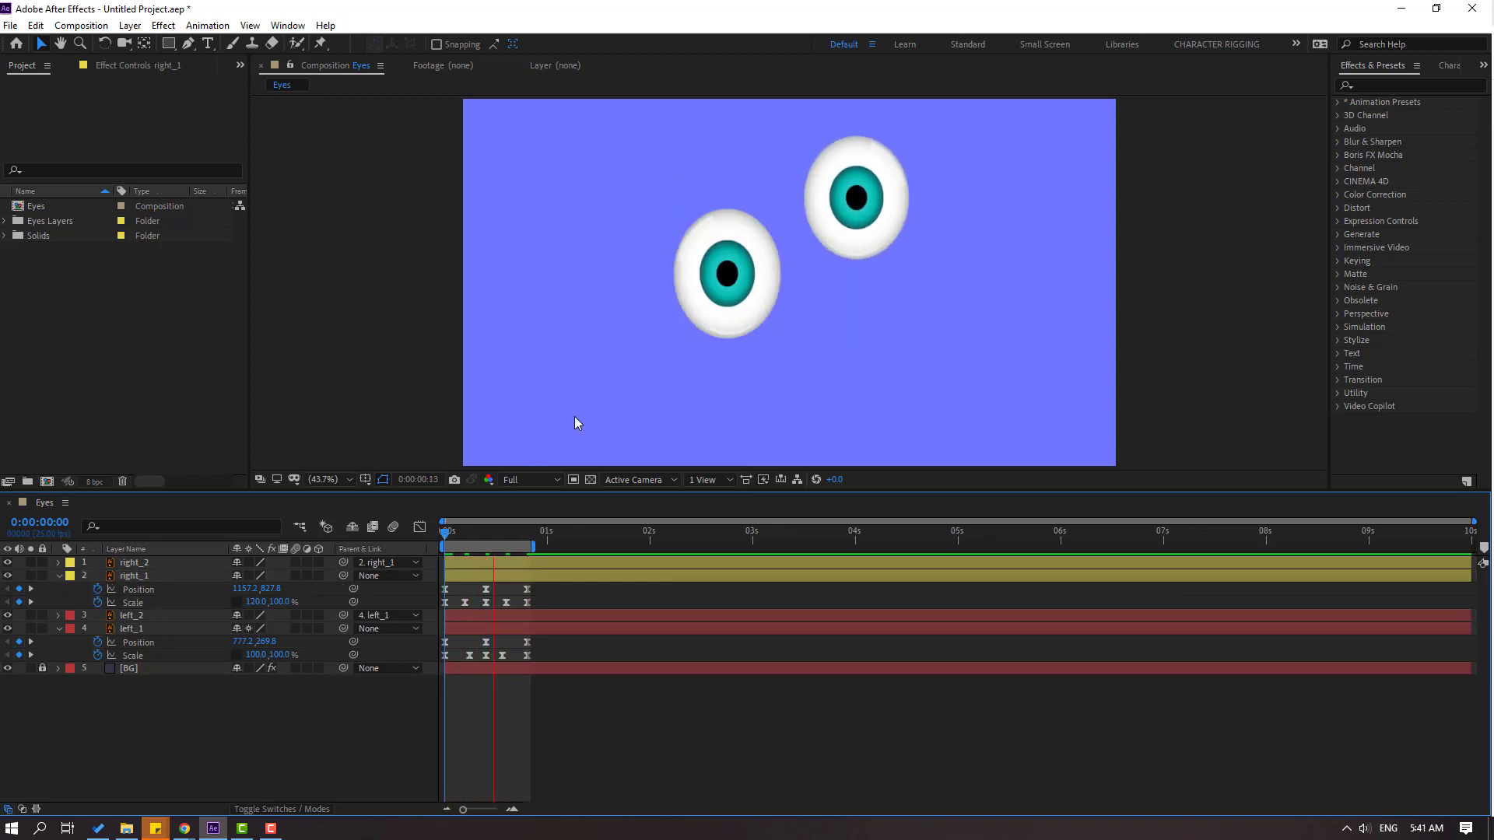
key(space)
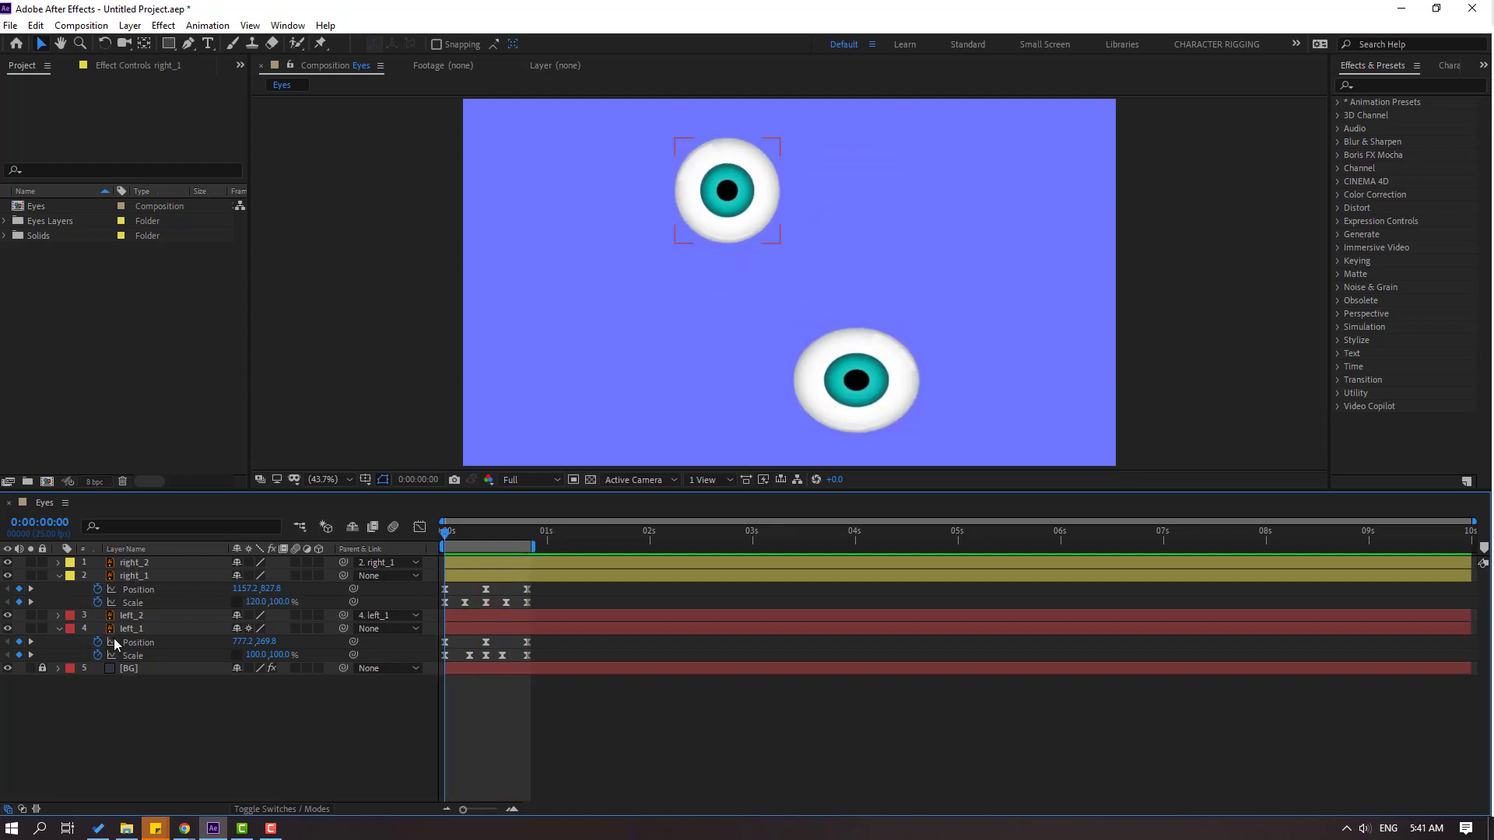
- Start keyframing left_2's Position at 0:00:00:00 with a value of 154.5, 102.2 to raise the iris
click(132, 618)
click(132, 617)
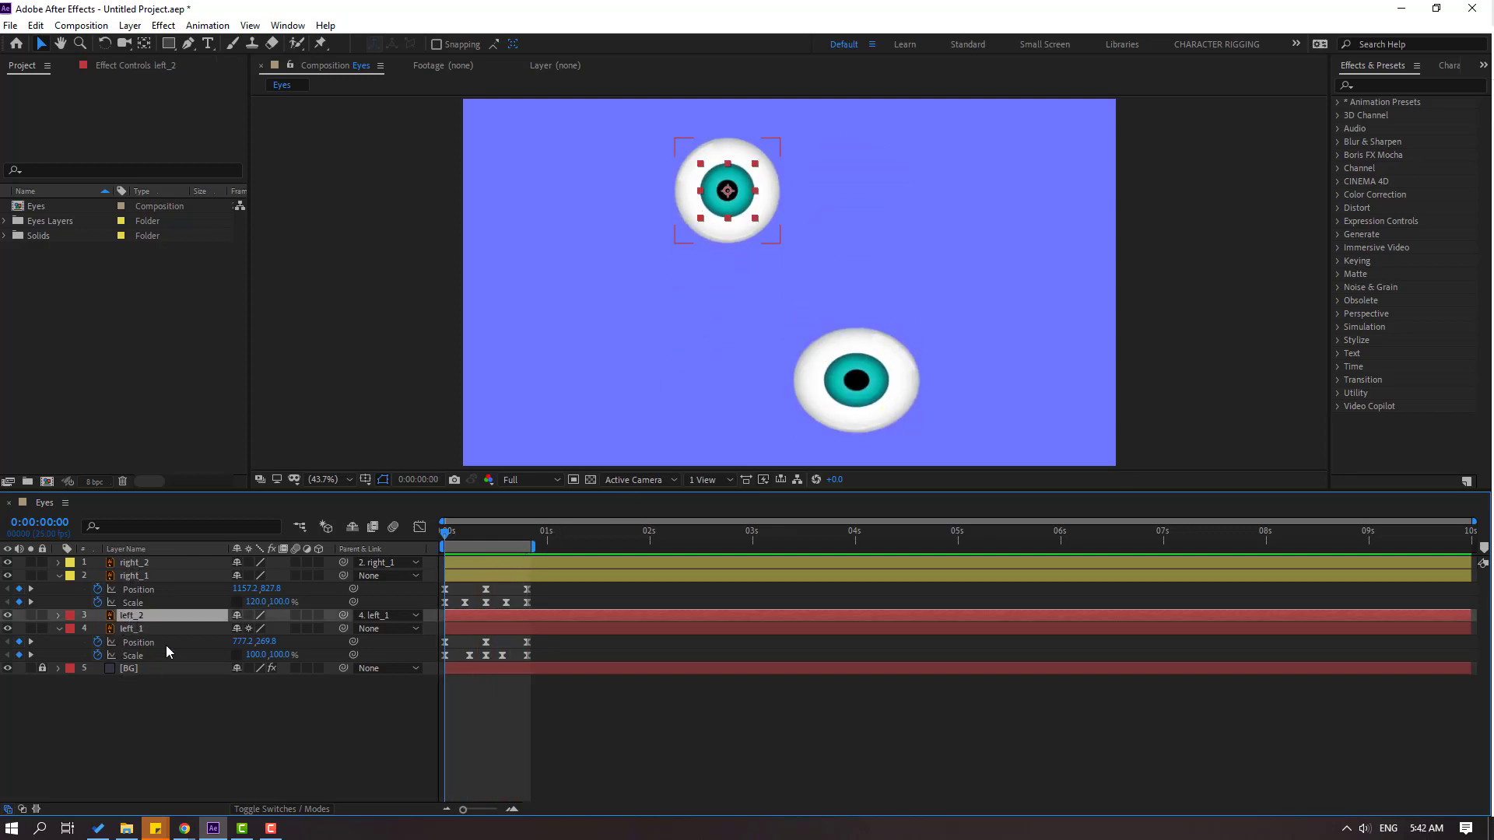
key(p)
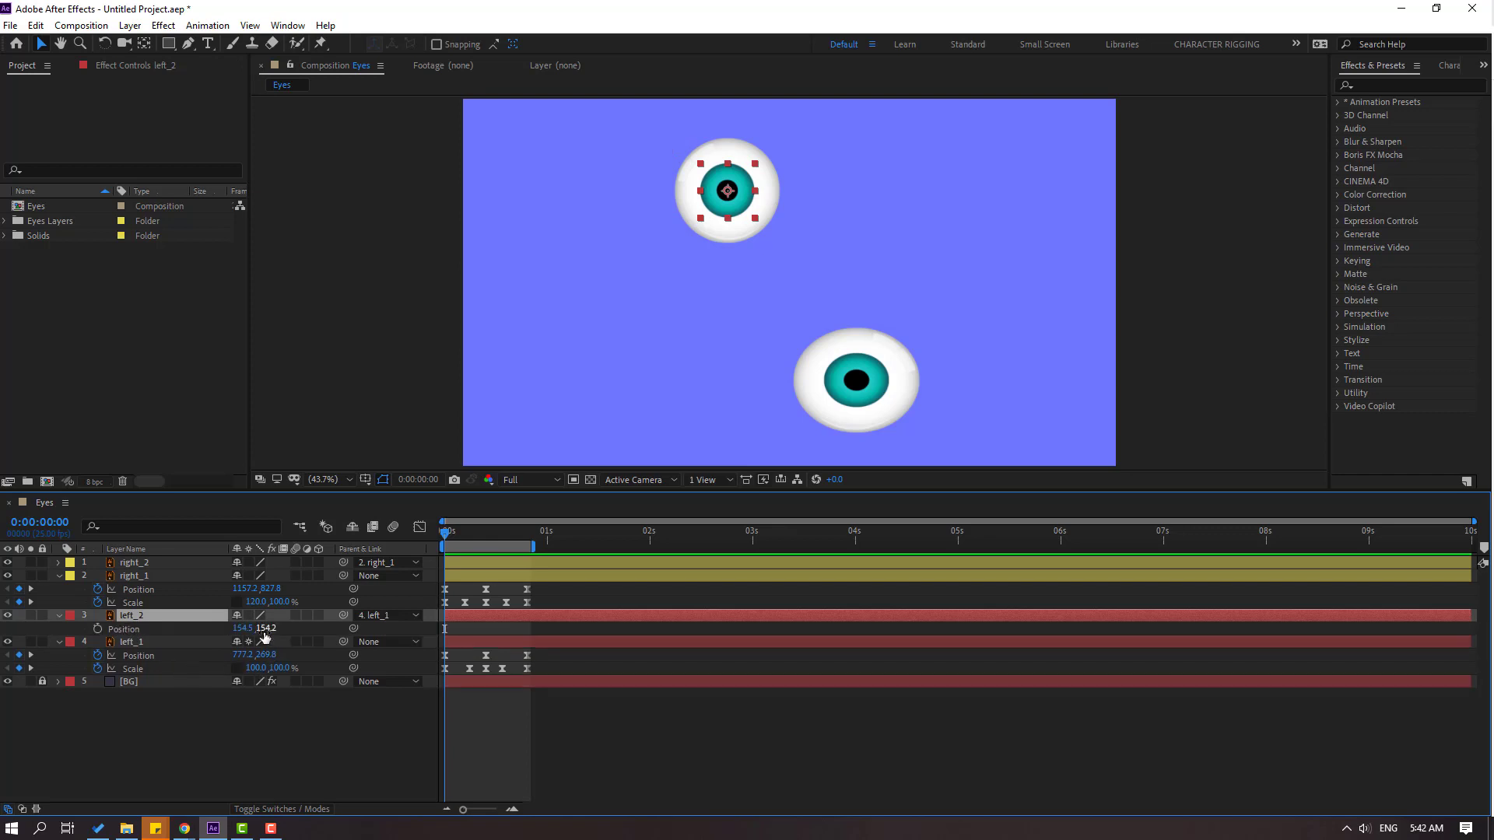
click(98, 629)
drag(266, 628, 230, 630)
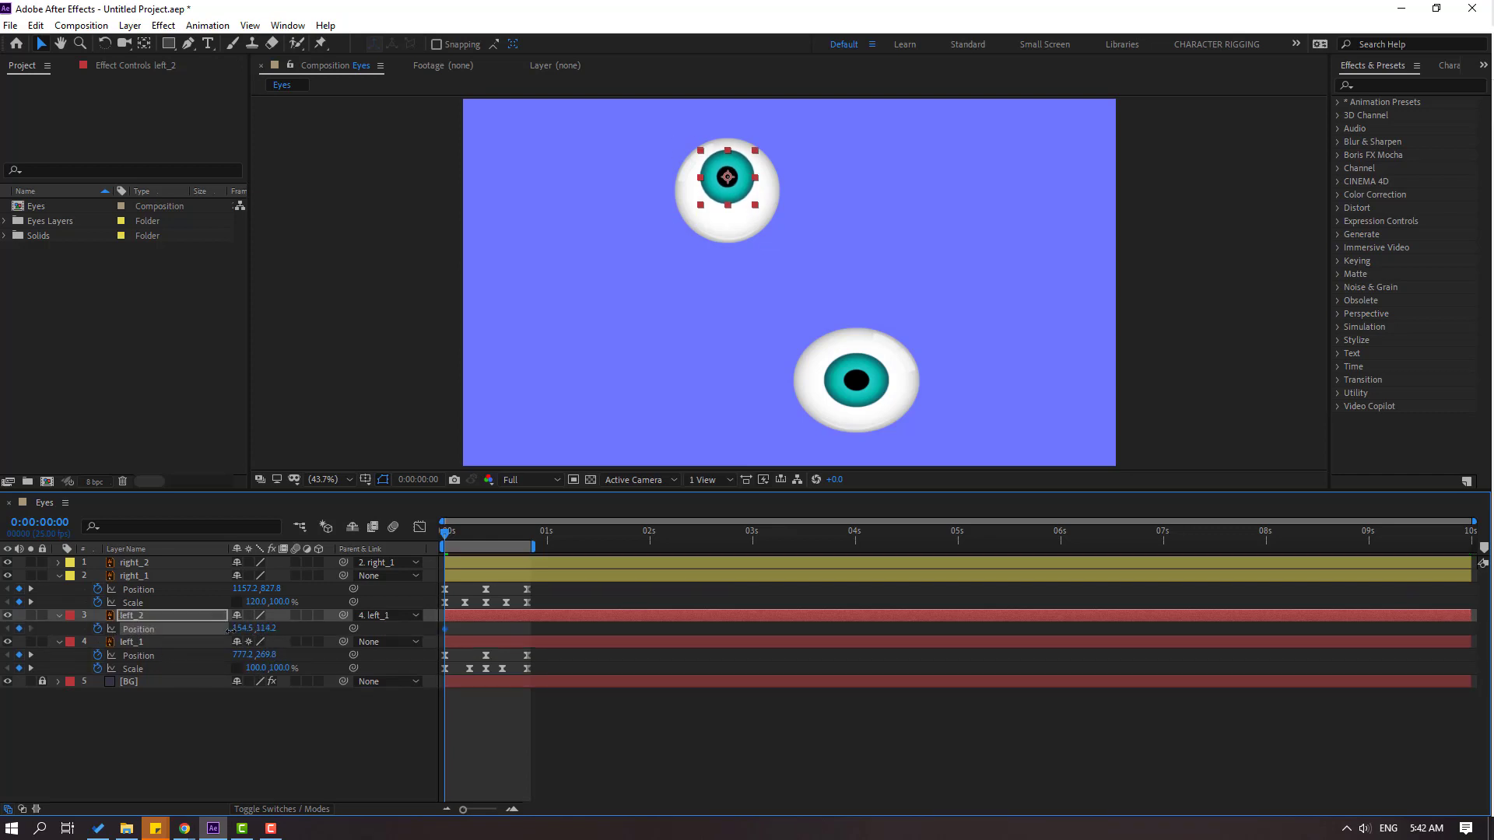
- Set left_2's Position to 154.5, 193.2 at 0:00:00:10 and copy its first Position keyframe to 0:00:00:20
click(473, 534)
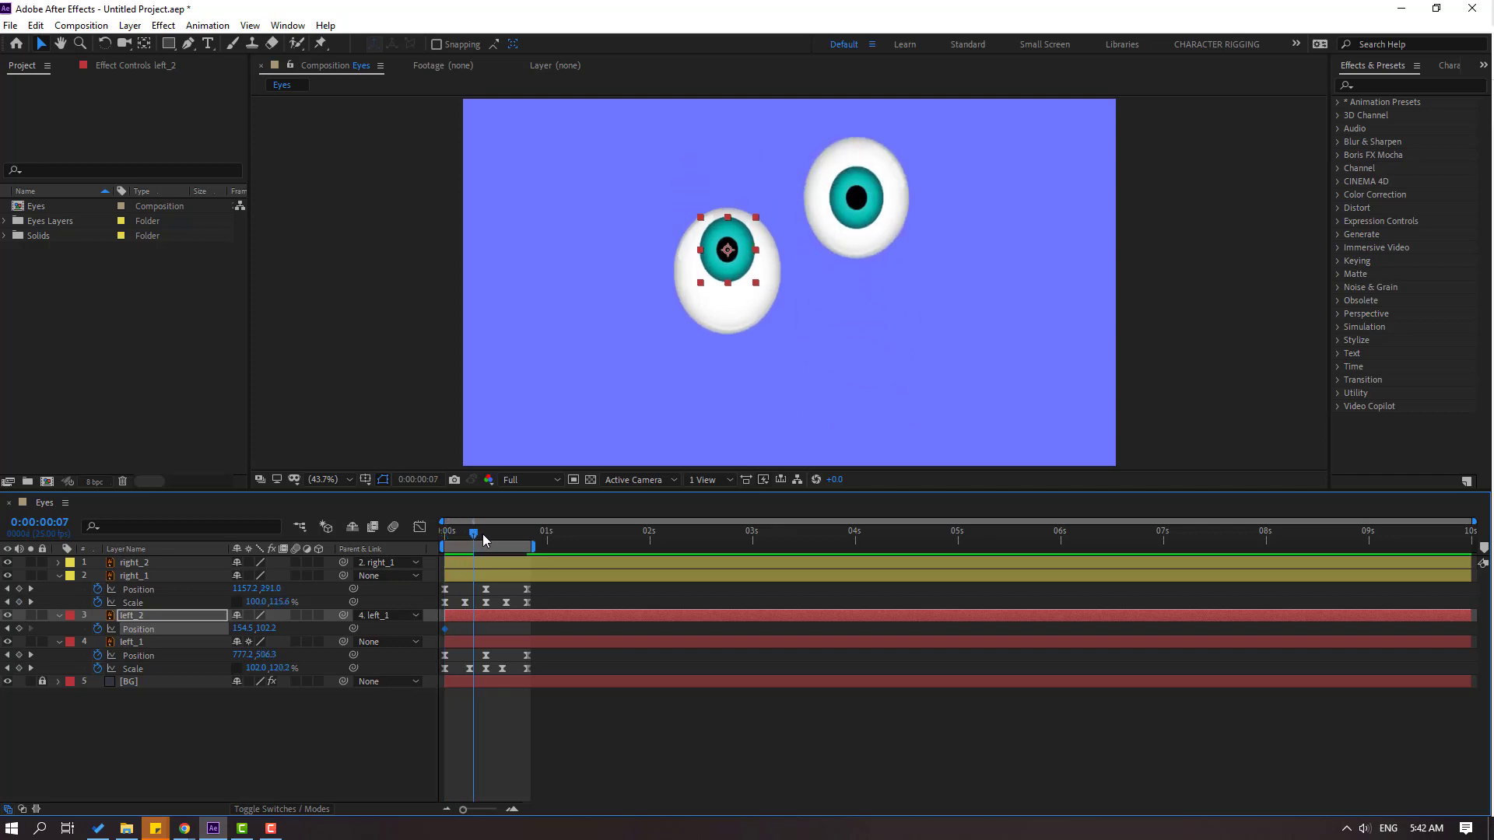
drag(483, 539, 490, 537)
drag(280, 628, 351, 628)
drag(495, 534, 527, 534)
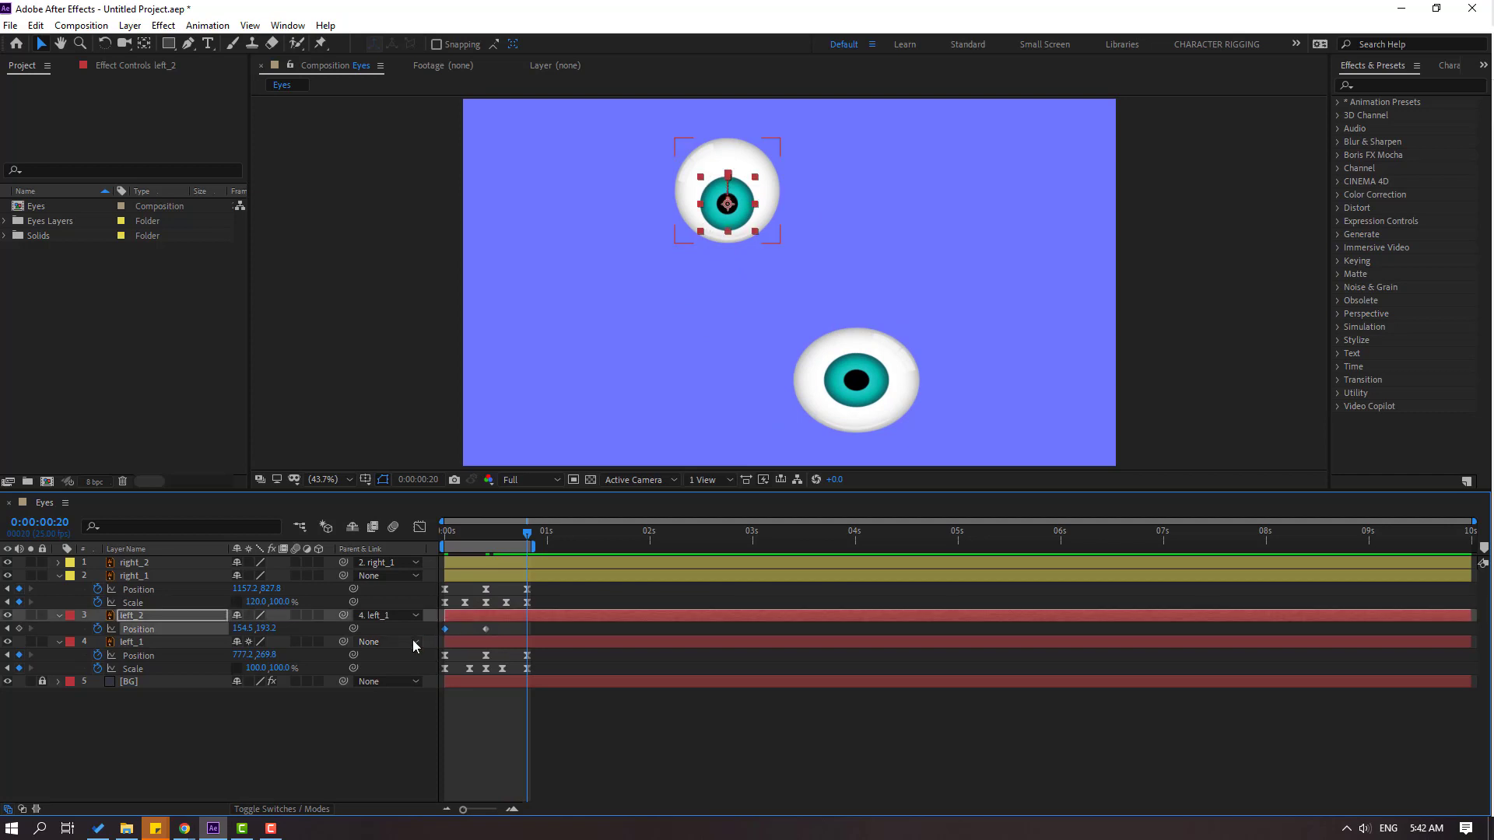
key(ctrl+v)
- Apply Easy Ease to all of left_2's Position keyframes
drag(543, 627, 450, 630)
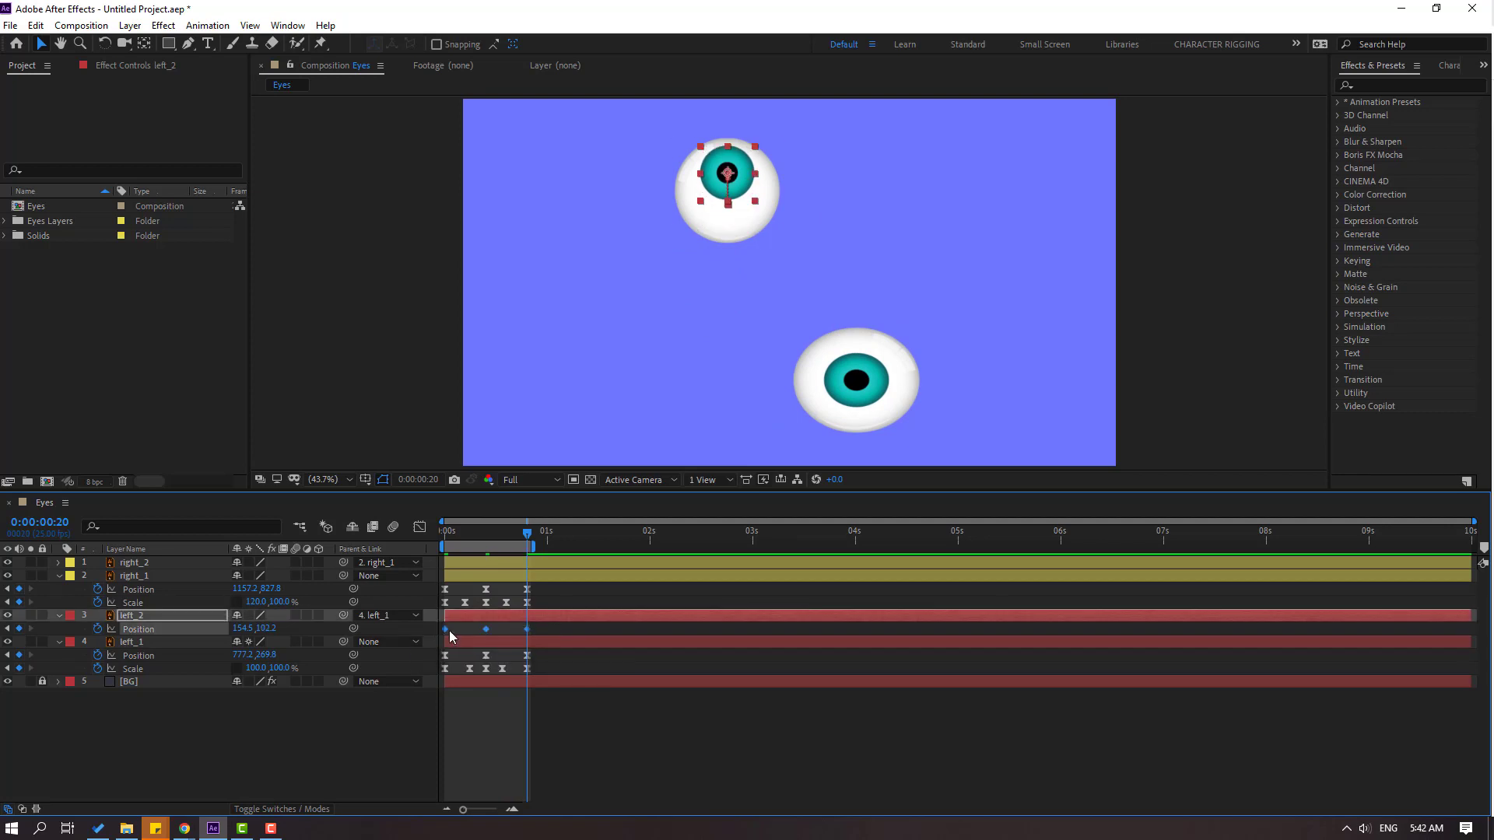
right_click(450, 630)
mouse_move(501, 618)
click(686, 670)
- Reshape left_2's Position speed graph so both speed peaks crowd around the middle keyframe, and preview the motion
key(shift+F3)
click(445, 763)
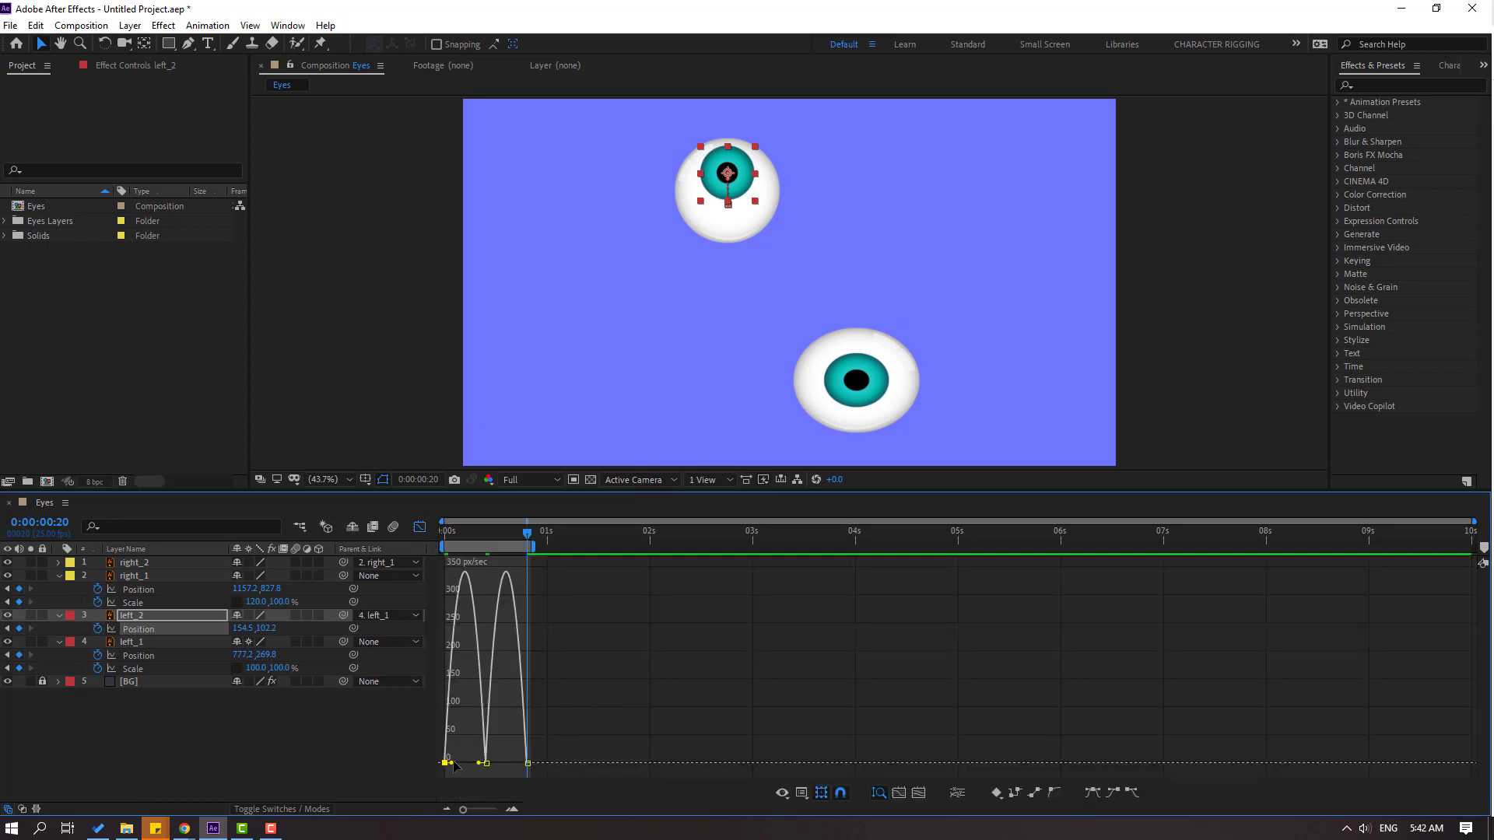
drag(452, 762, 517, 764)
mouse_move(557, 754)
mouse_down()
mouse_move(502, 775)
mouse_move(532, 747)
mouse_up()
key(space)
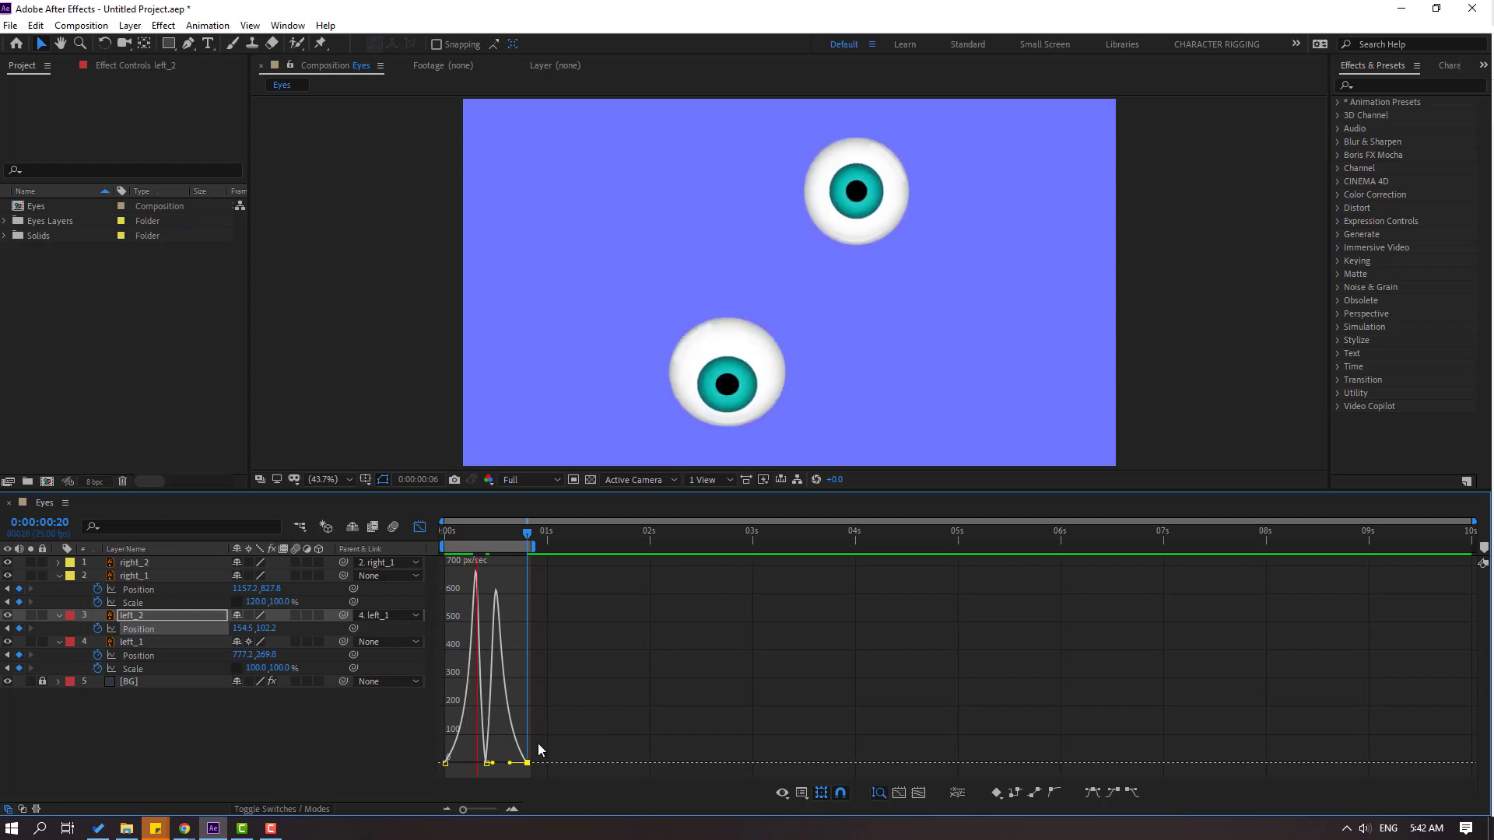
key(space)
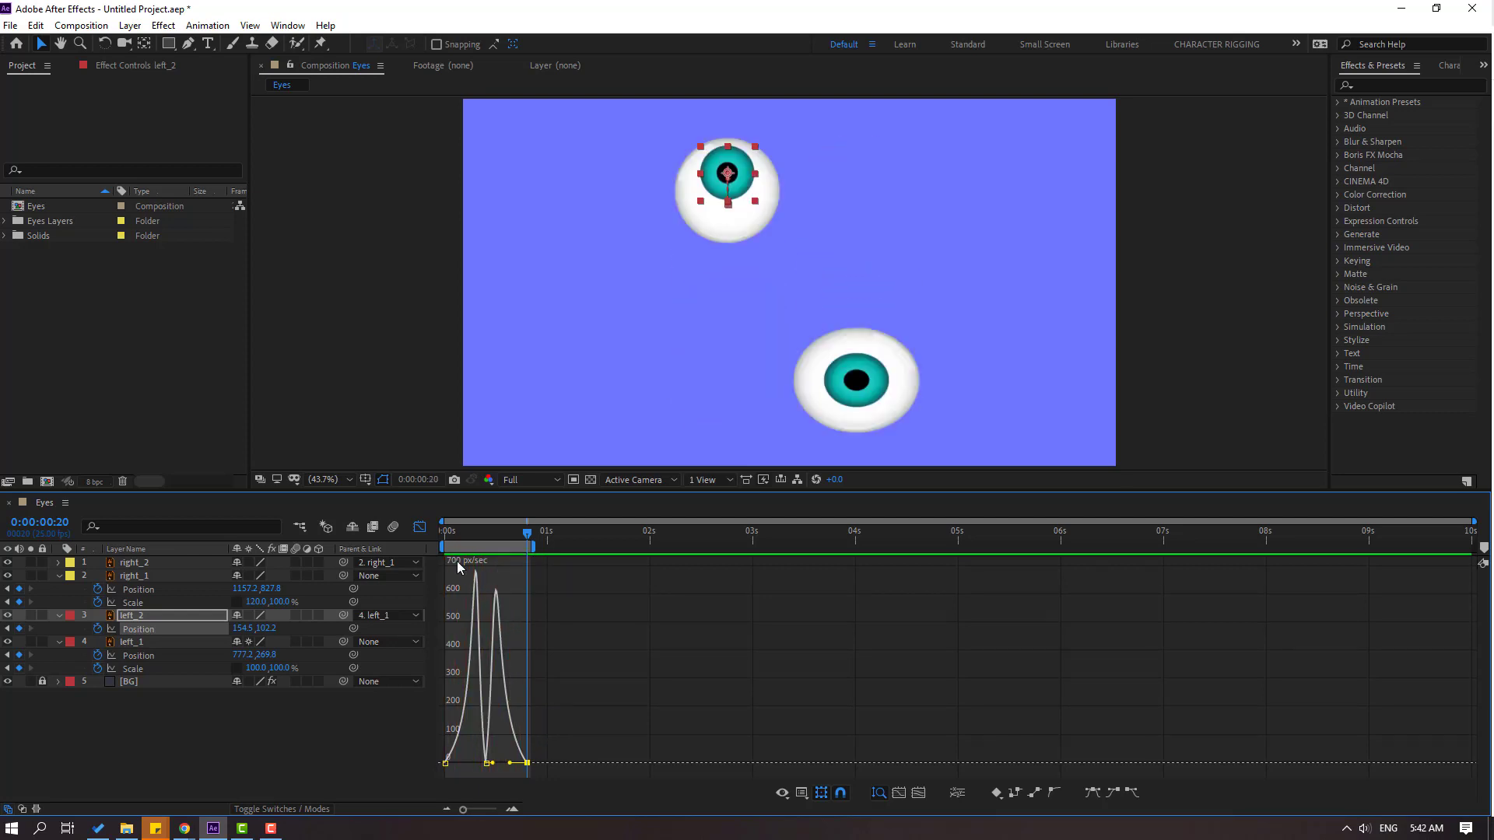
click(419, 529)
- Compress left_2's Position keyframes proportionally so the last one falls at 0:00:00:15, and preview the timing
drag(543, 635, 435, 625)
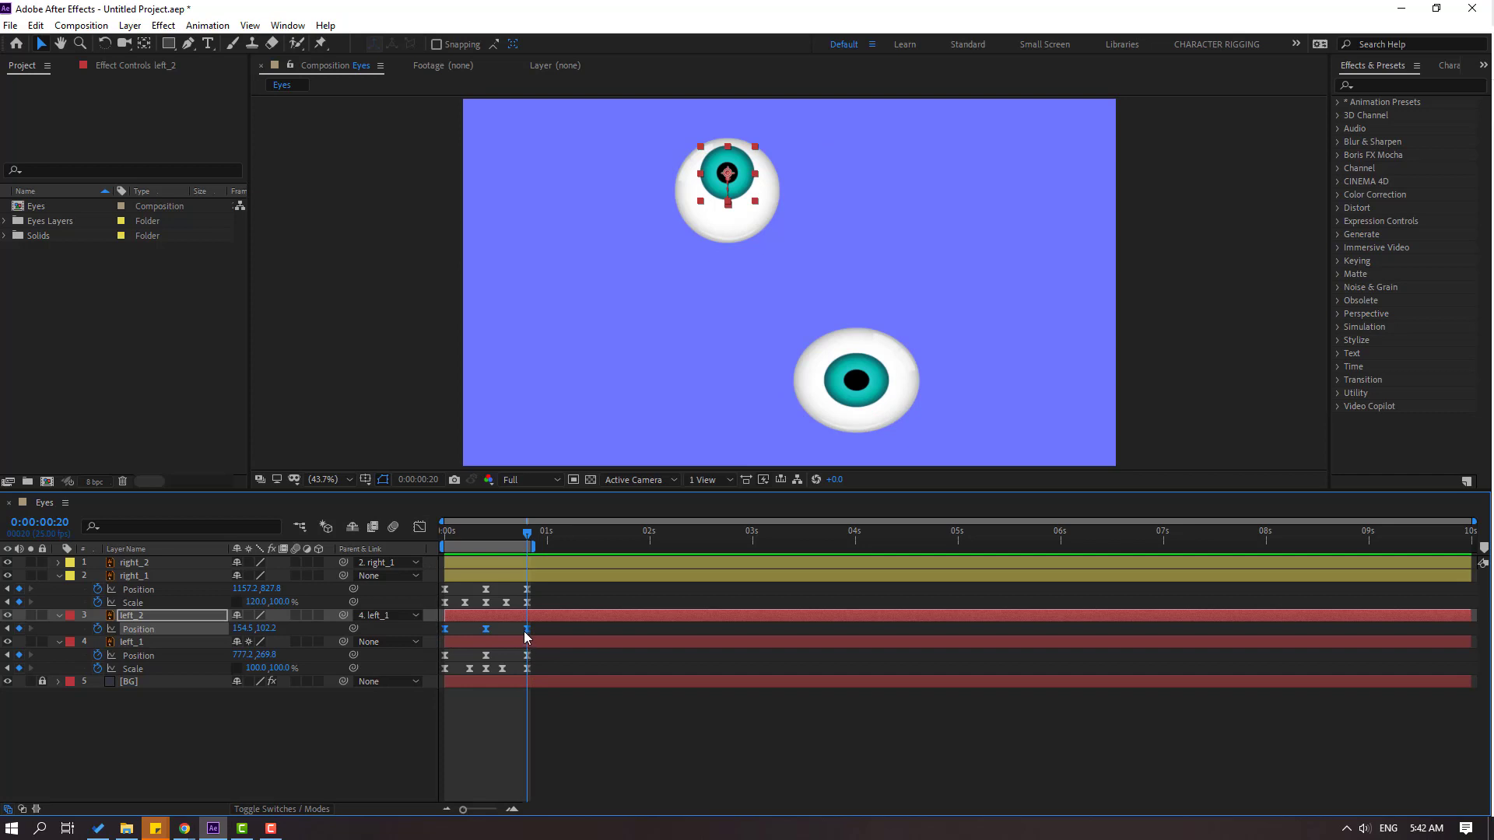
alt+drag(527, 630, 506, 629)
key(space)
- Start keyframing right_2's Position at 0:00:00:00 with a value of 154.5, 202.2 to lower the iris
key(space)
click(134, 563)
key(space)
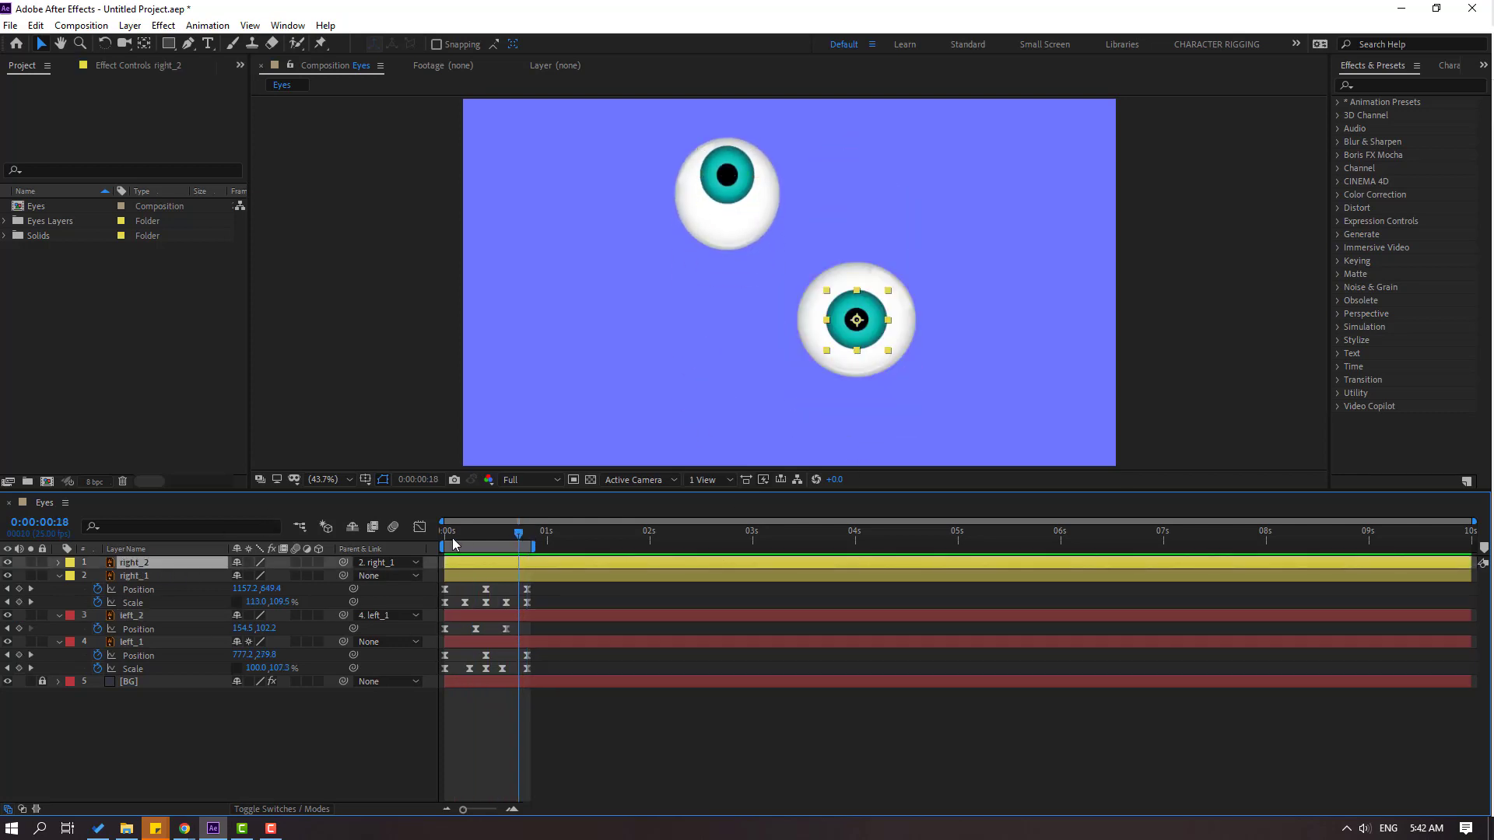
key(p)
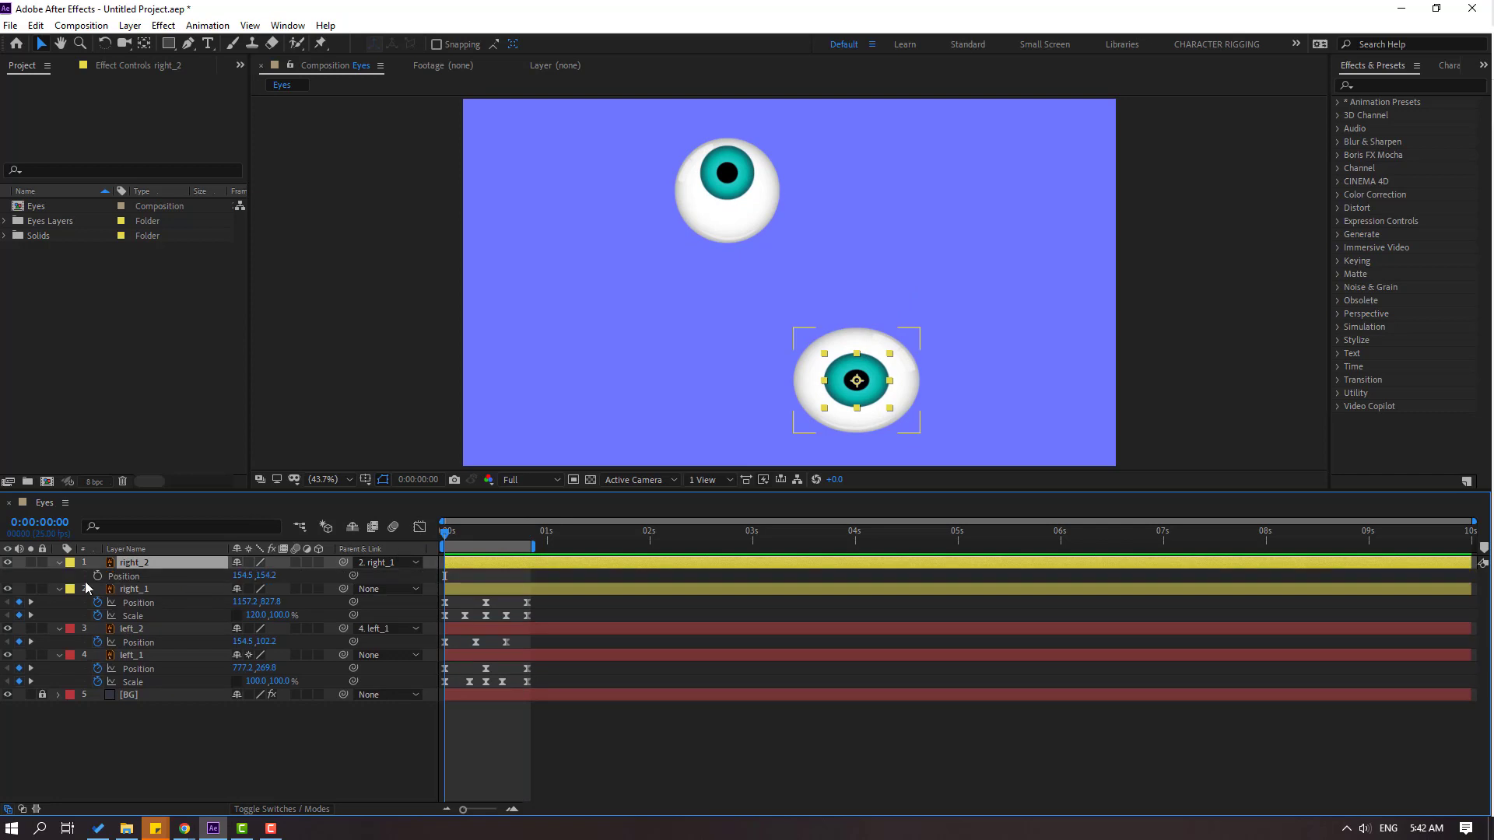
click(98, 576)
drag(267, 576, 304, 577)
- Set right_2's Position to 154.5, 99.2 at 0:00:00:10 and copy its first Position keyframe to 0:00:00:20
drag(446, 534, 486, 534)
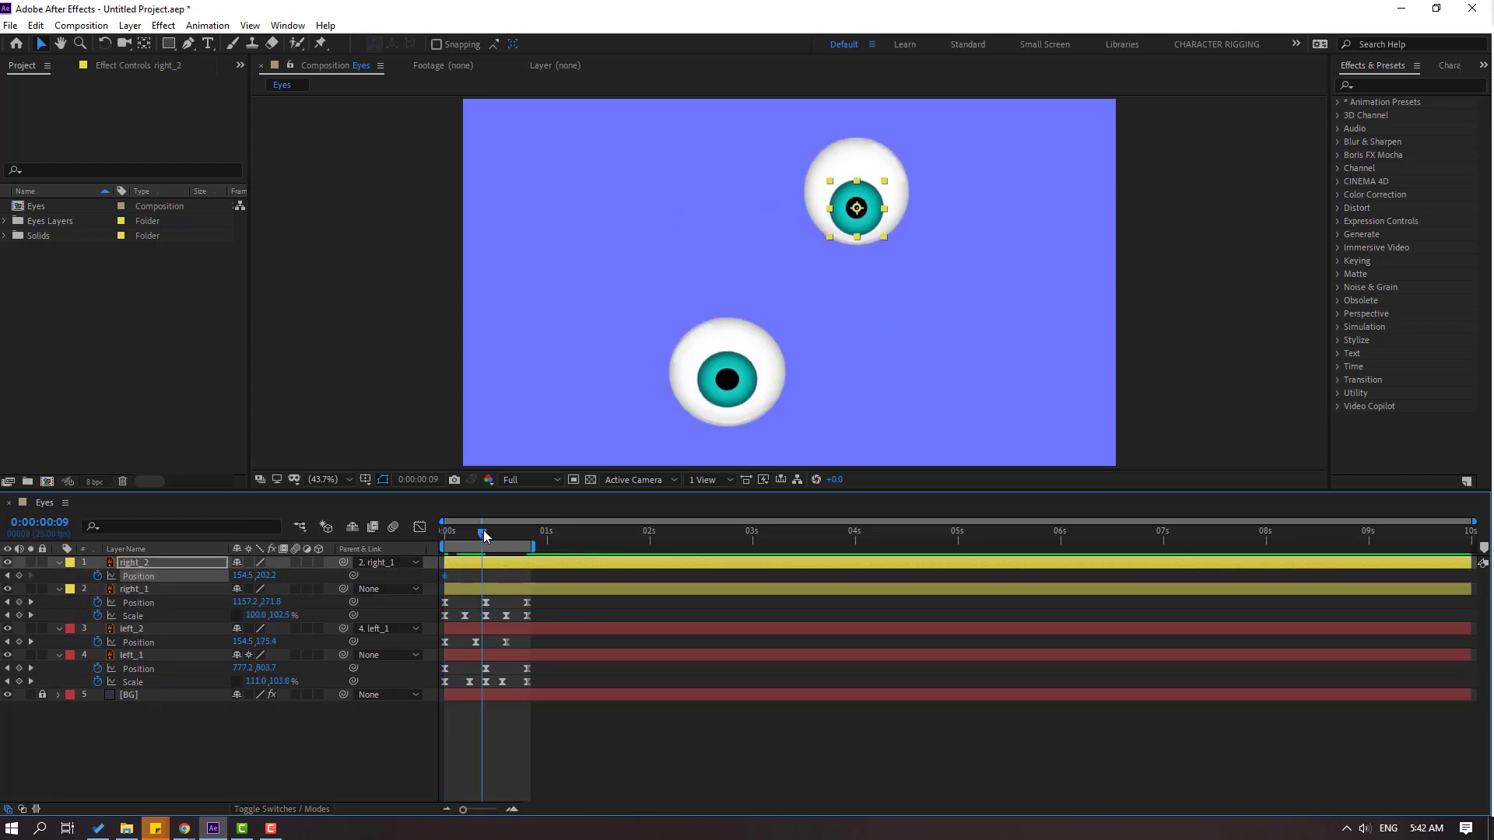
drag(265, 576, 193, 575)
drag(504, 532, 526, 532)
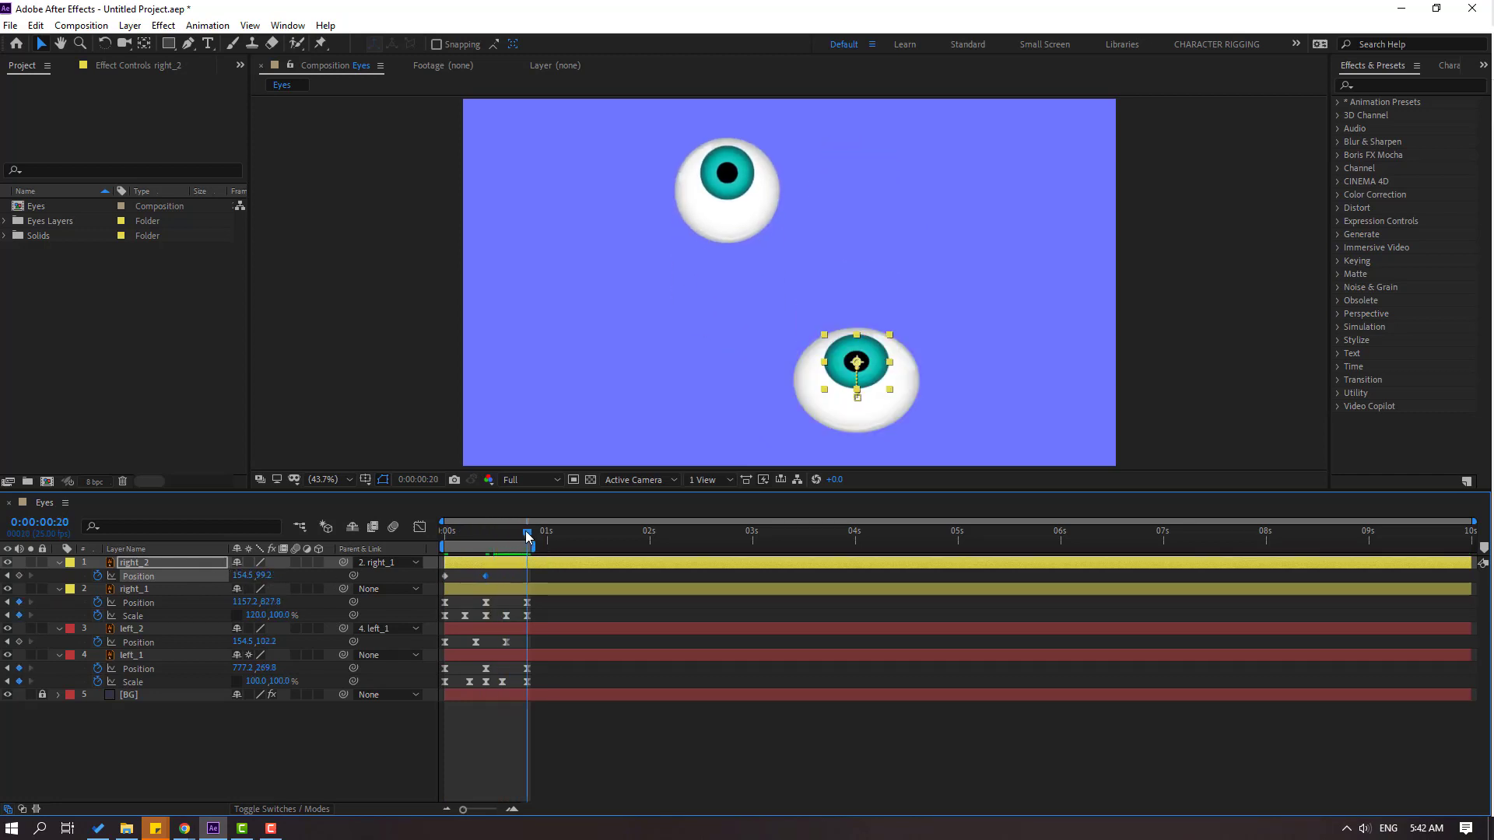
click(445, 575)
key(ctrl+c)
key(ctrl+v)
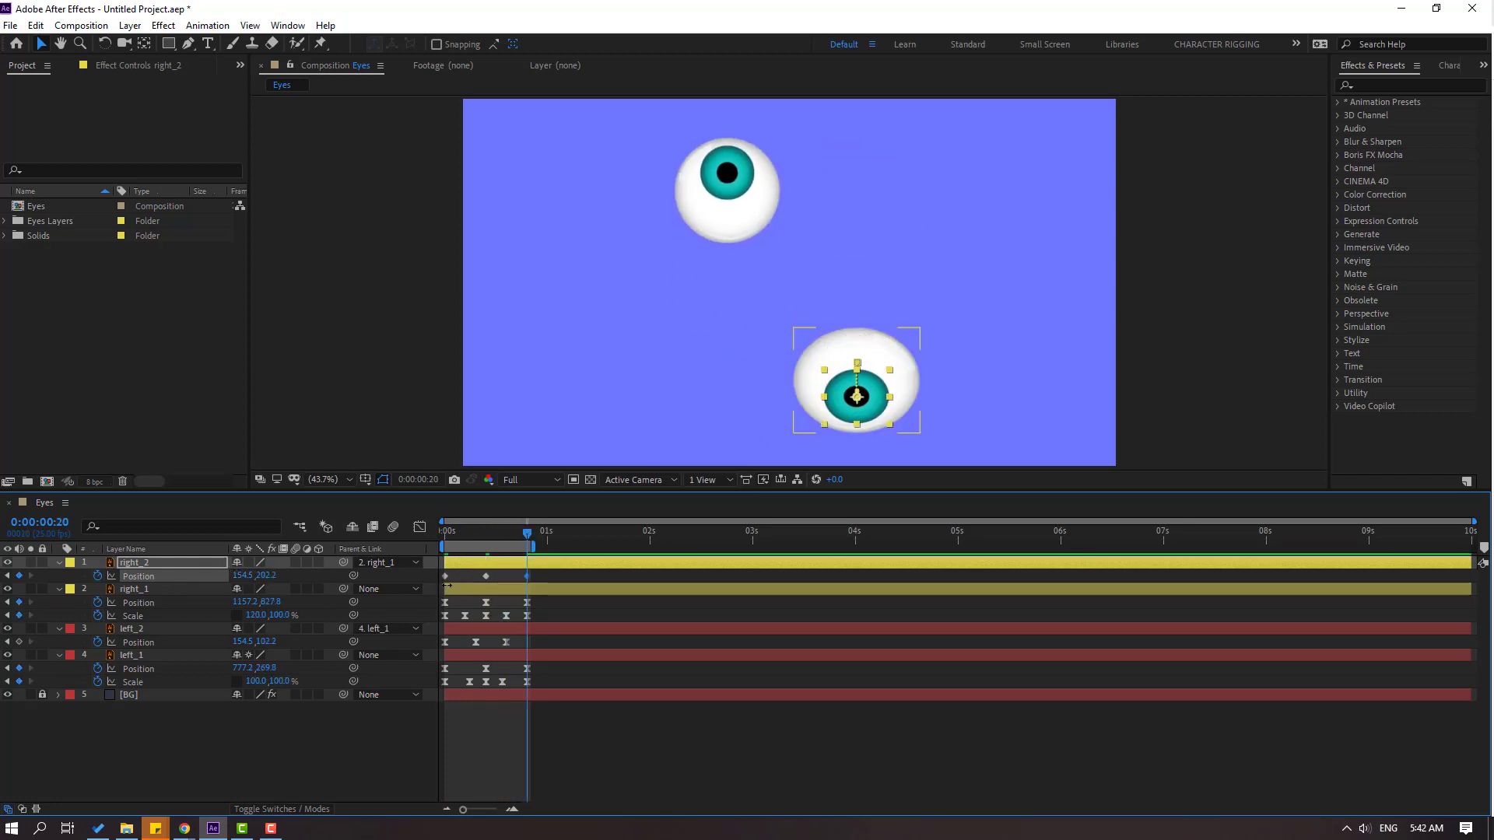
- Apply Easy Ease to all of right_2's Position keyframes and preview both irises moving
right_click(446, 577)
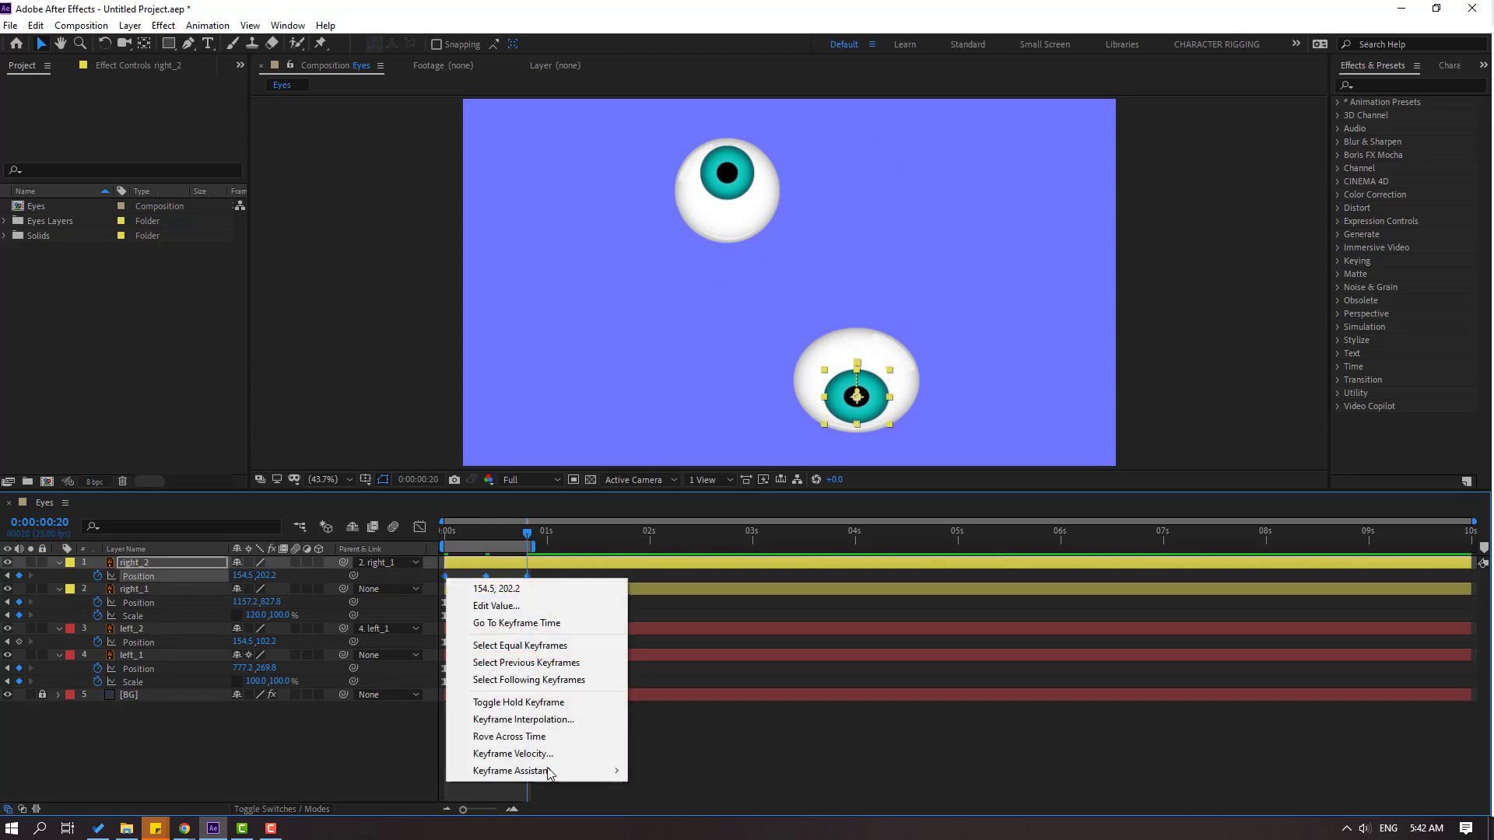
mouse_move(545, 771)
click(669, 668)
key(space)
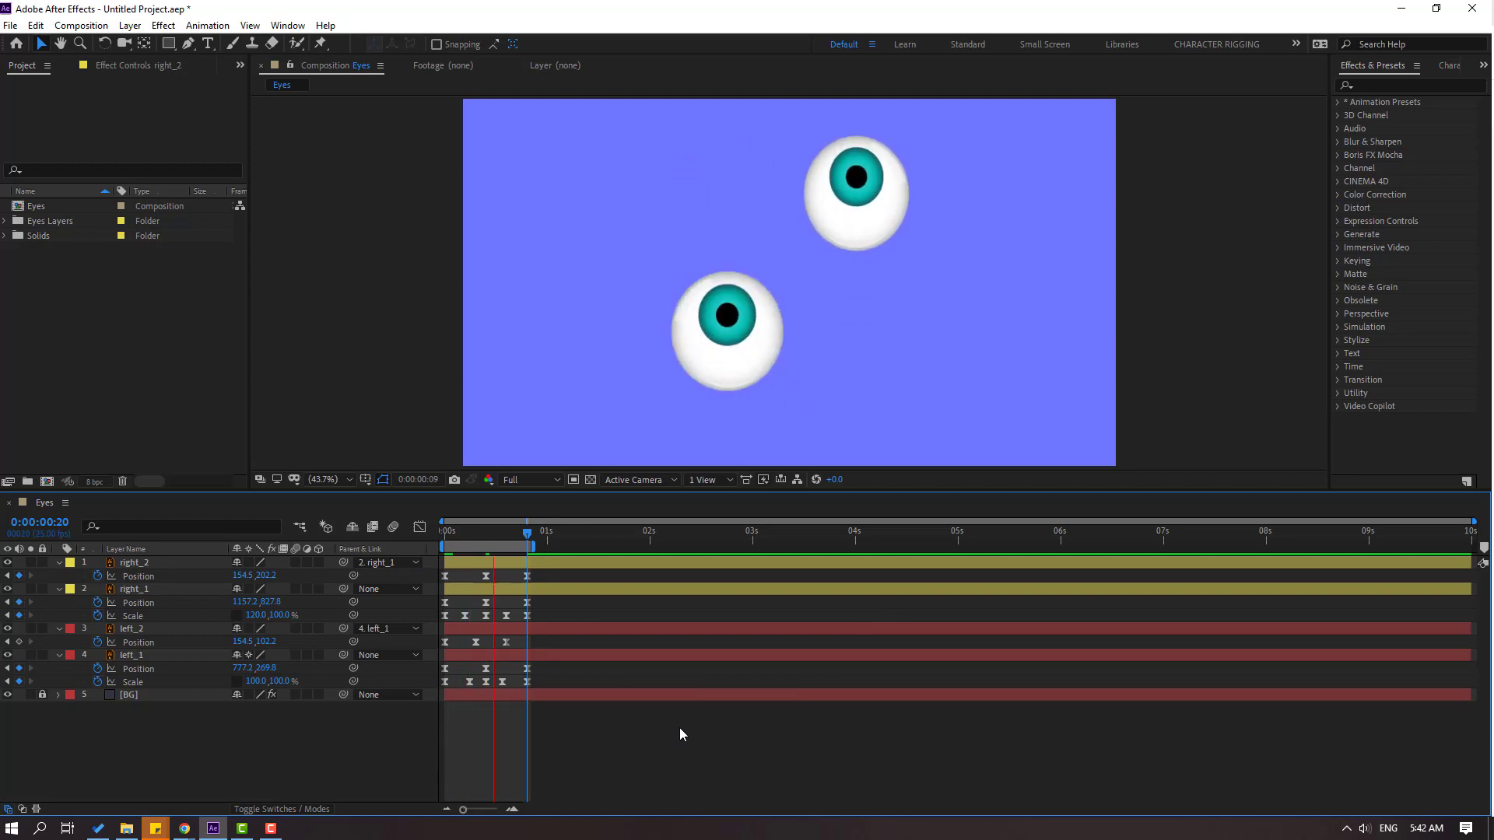
click(497, 656)
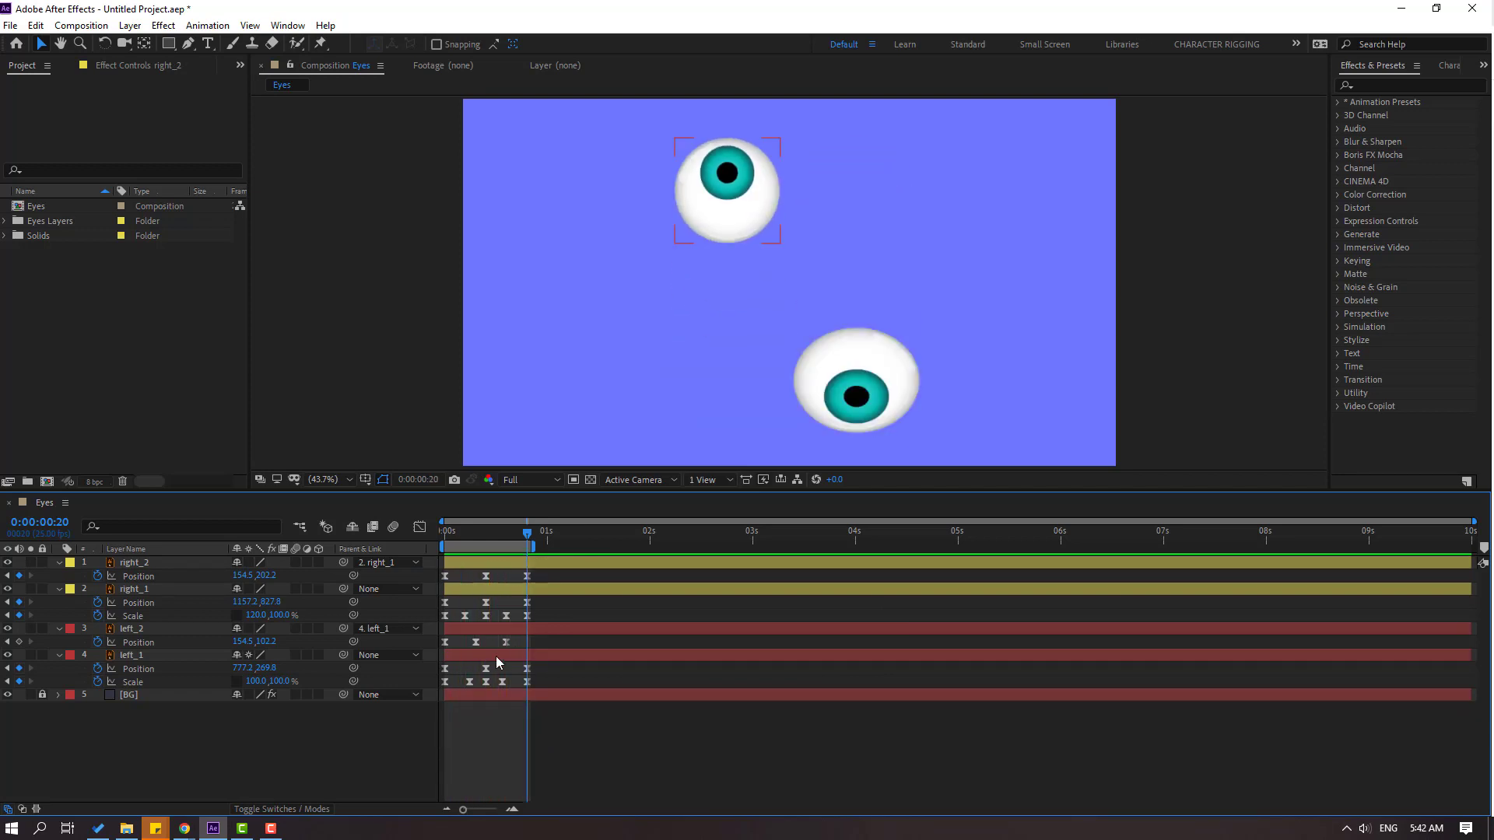
- Shorten the ease of left_2's first and last Position keyframes in the speed graph for two rounded, even peaks, and preview
click(155, 629)
drag(549, 647, 436, 634)
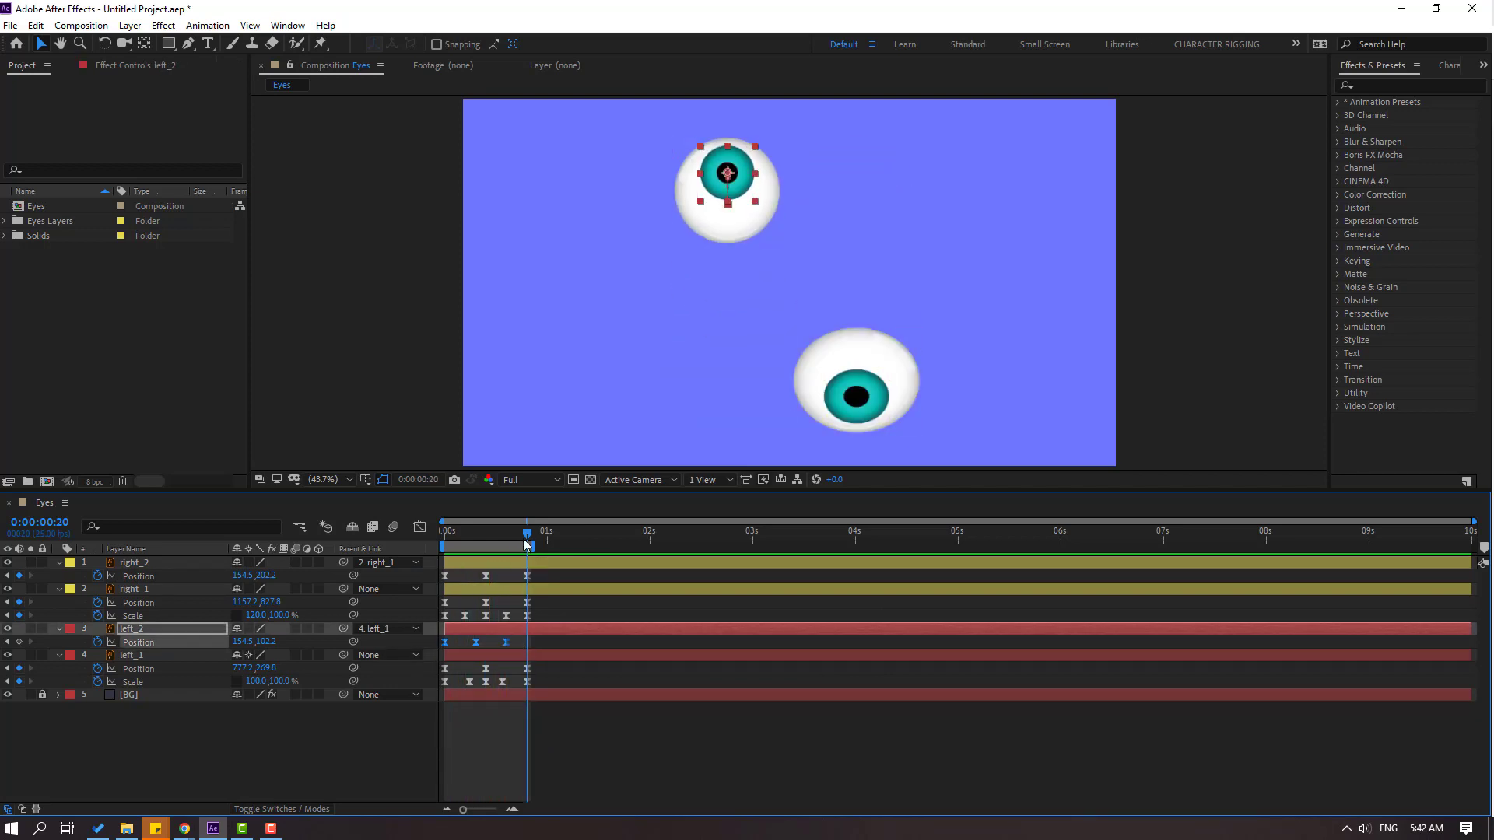
drag(526, 536, 424, 547)
click(419, 526)
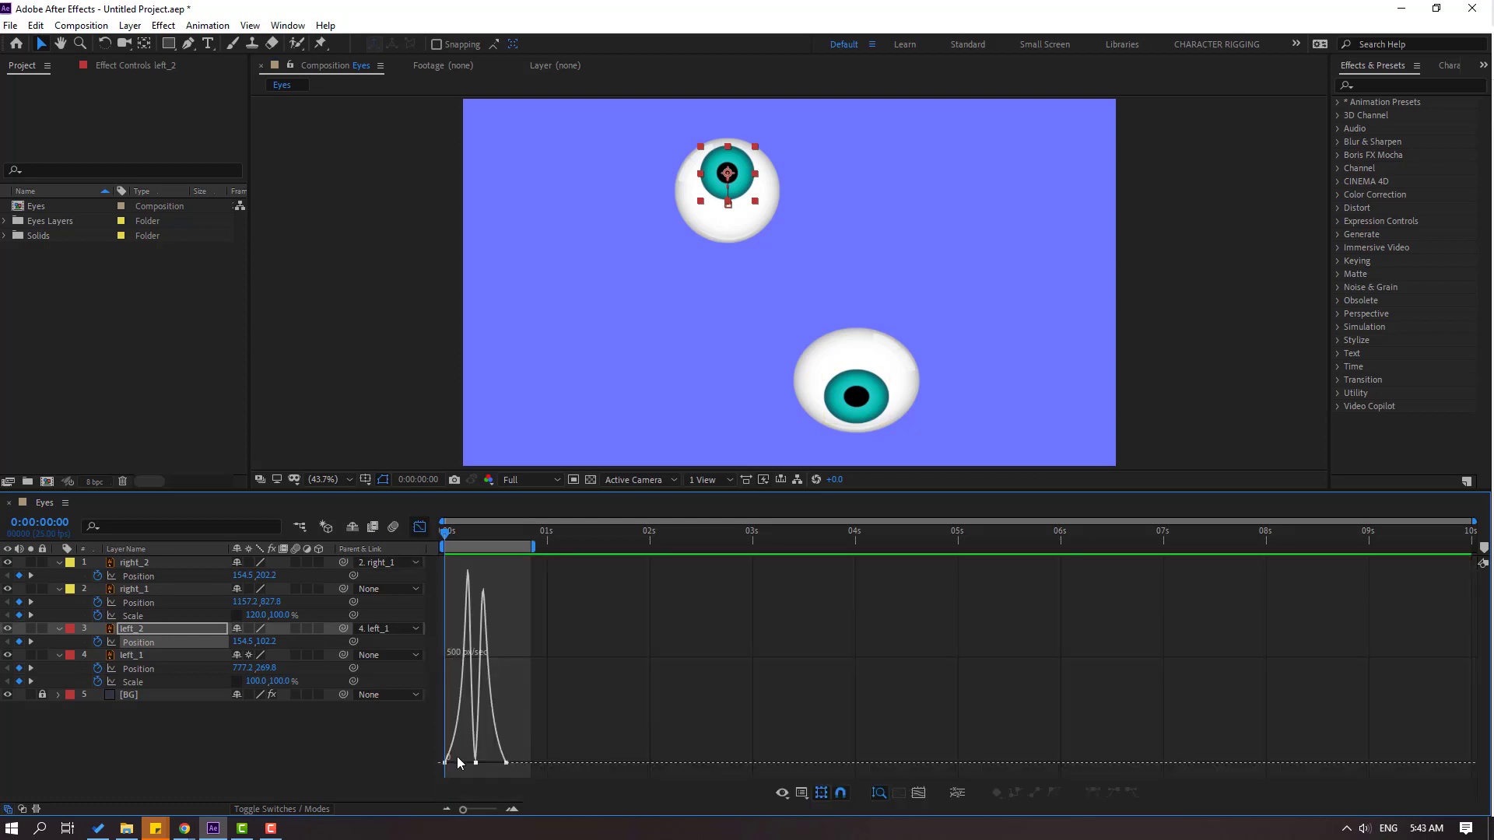
click(445, 763)
drag(467, 763, 502, 762)
click(506, 763)
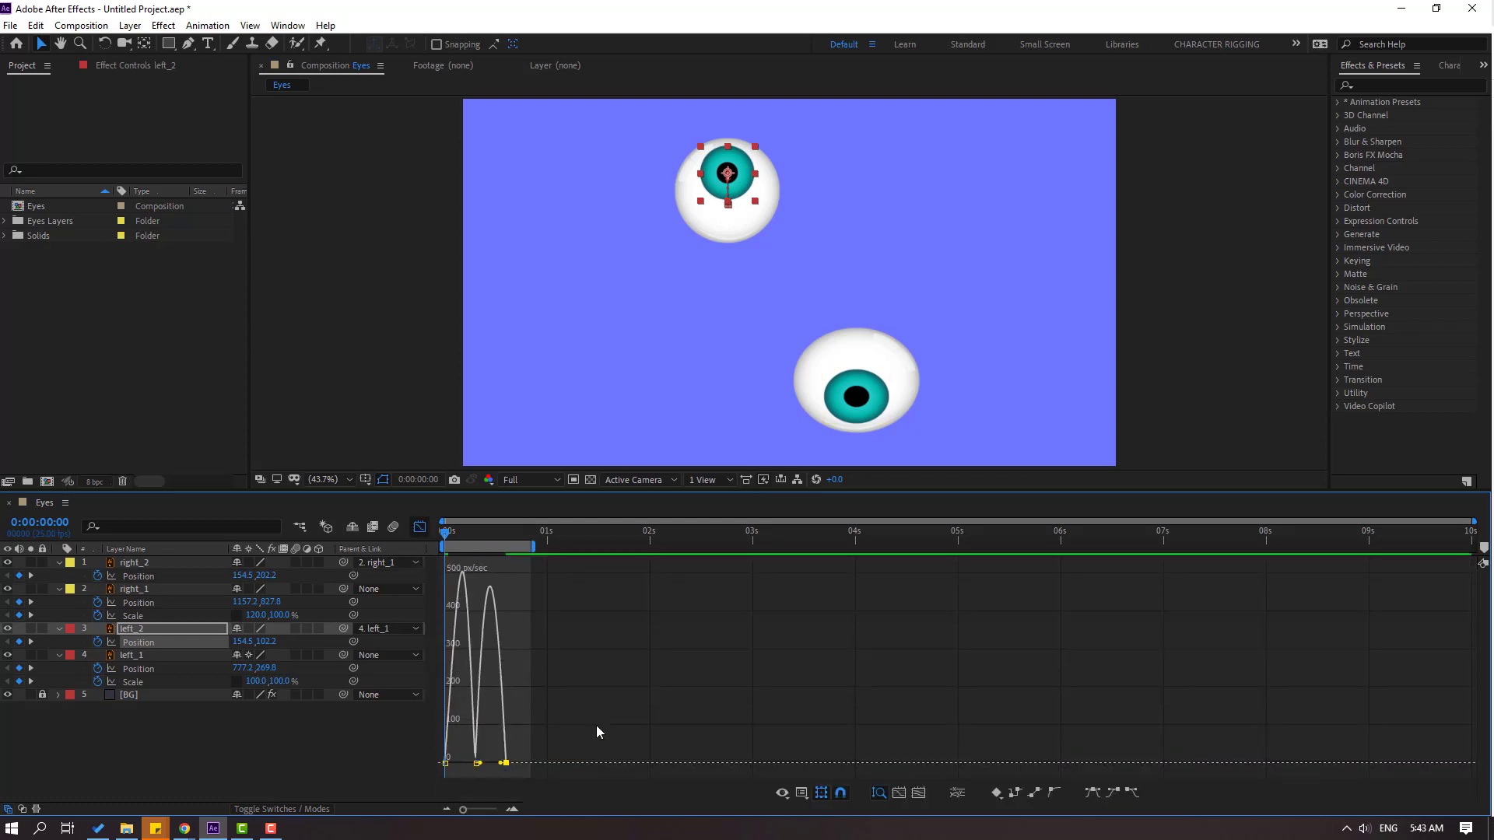
key(space)
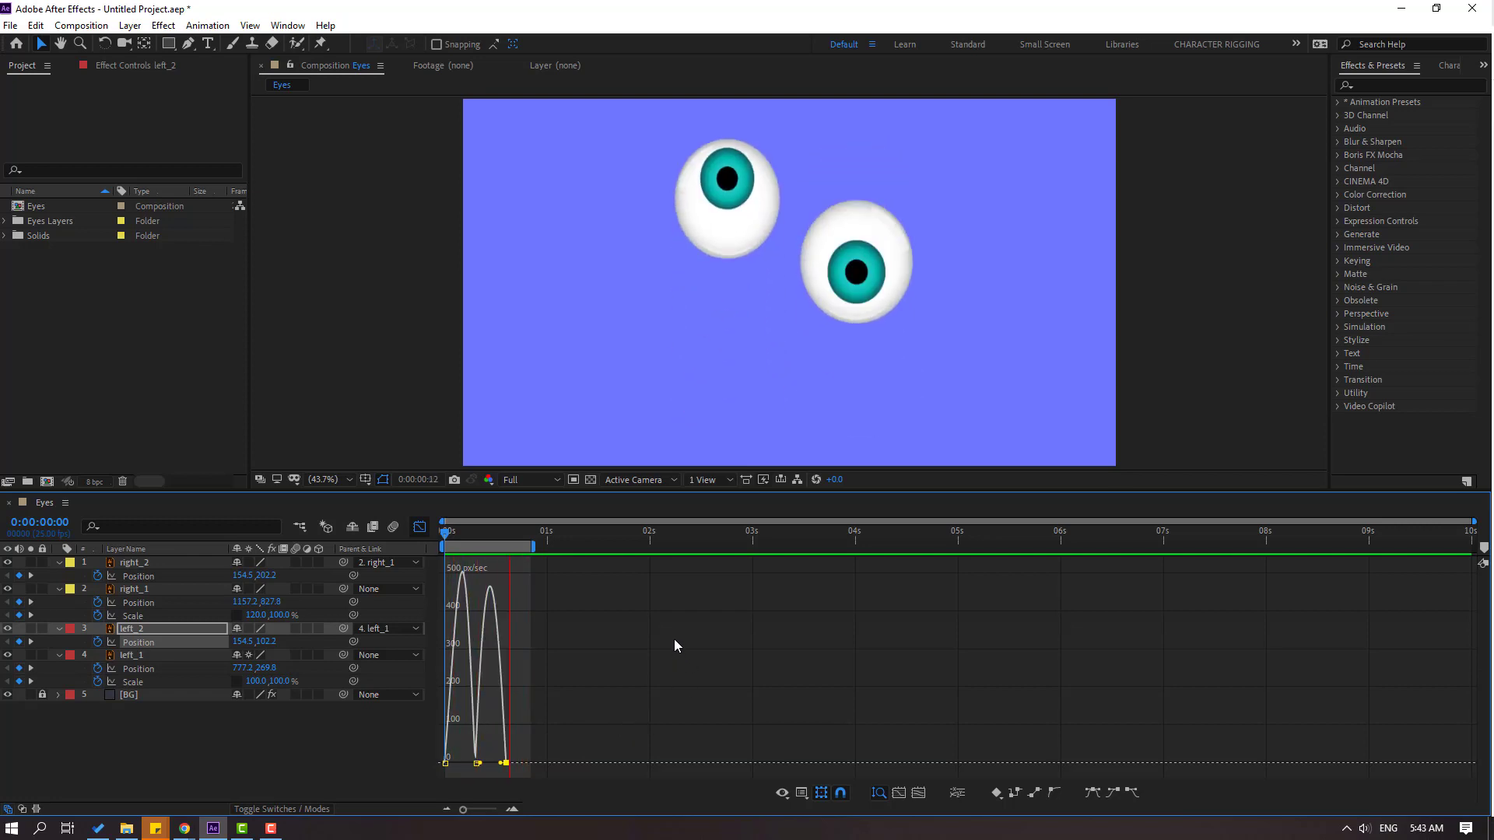
key(space)
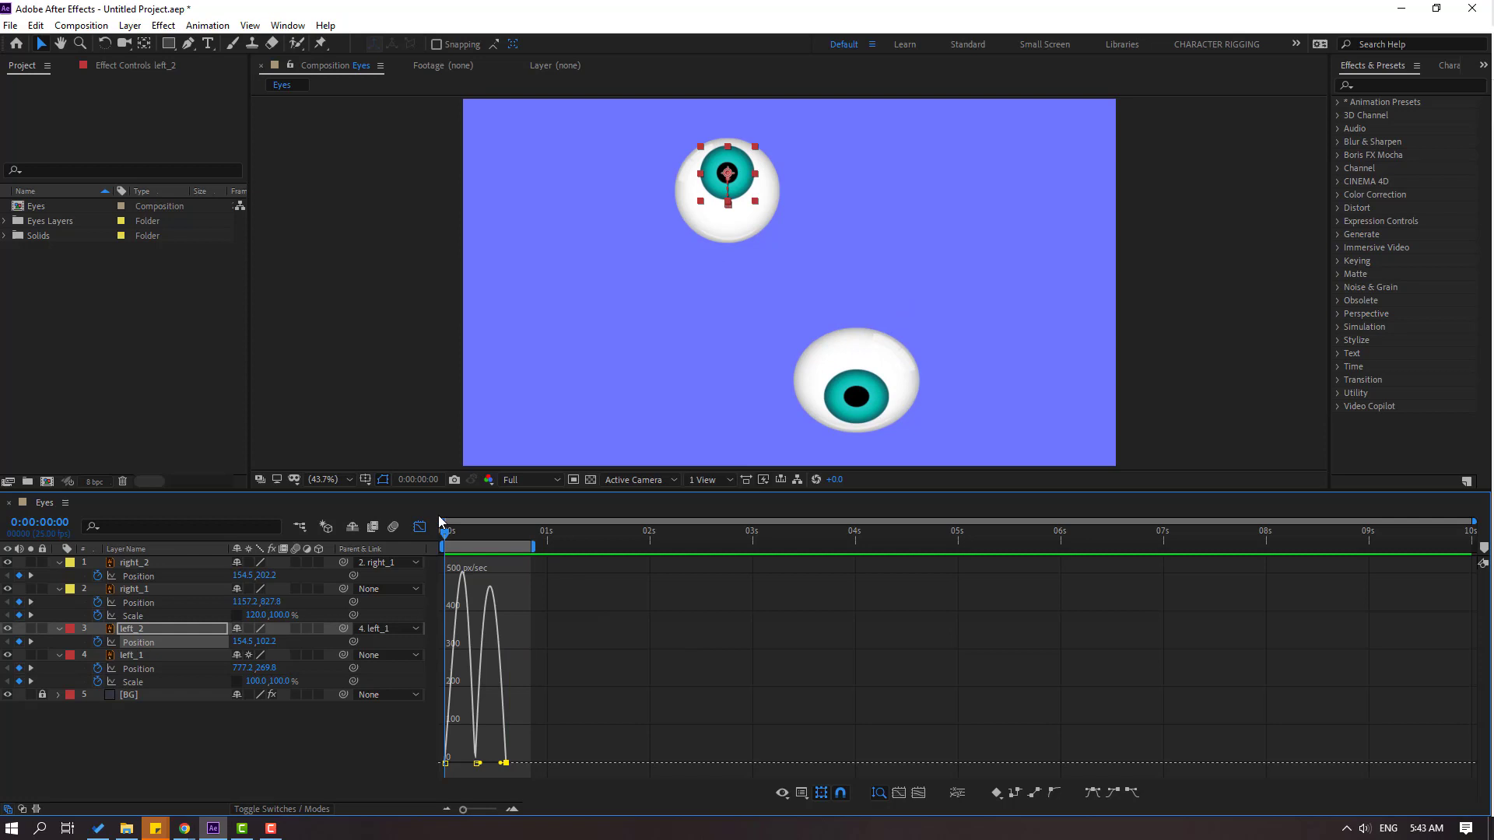
click(419, 526)
- Collapse the keyframed properties of all four eye layers and deselect them
click(211, 717)
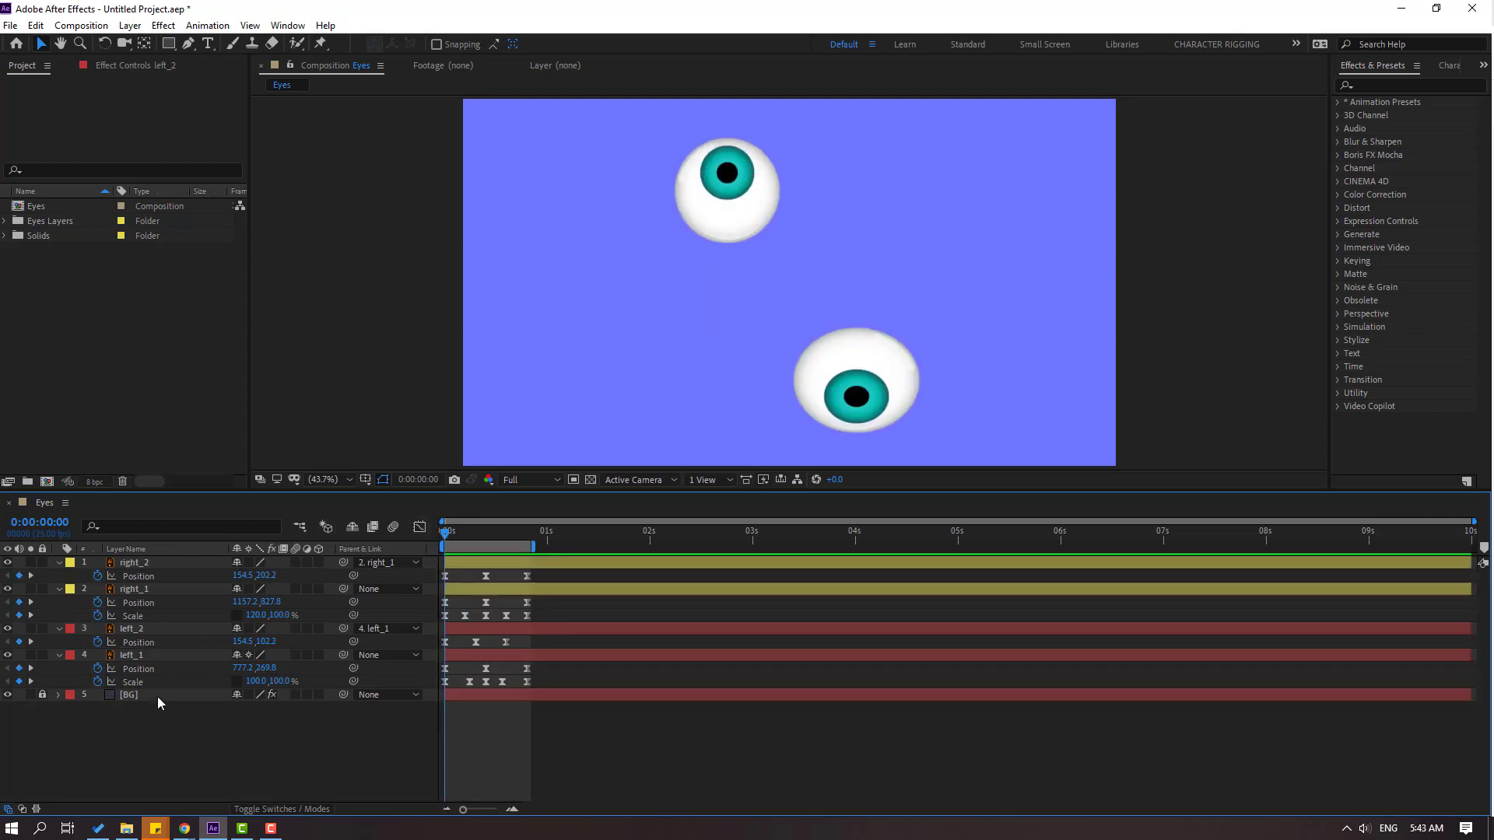
drag(123, 750, 55, 576)
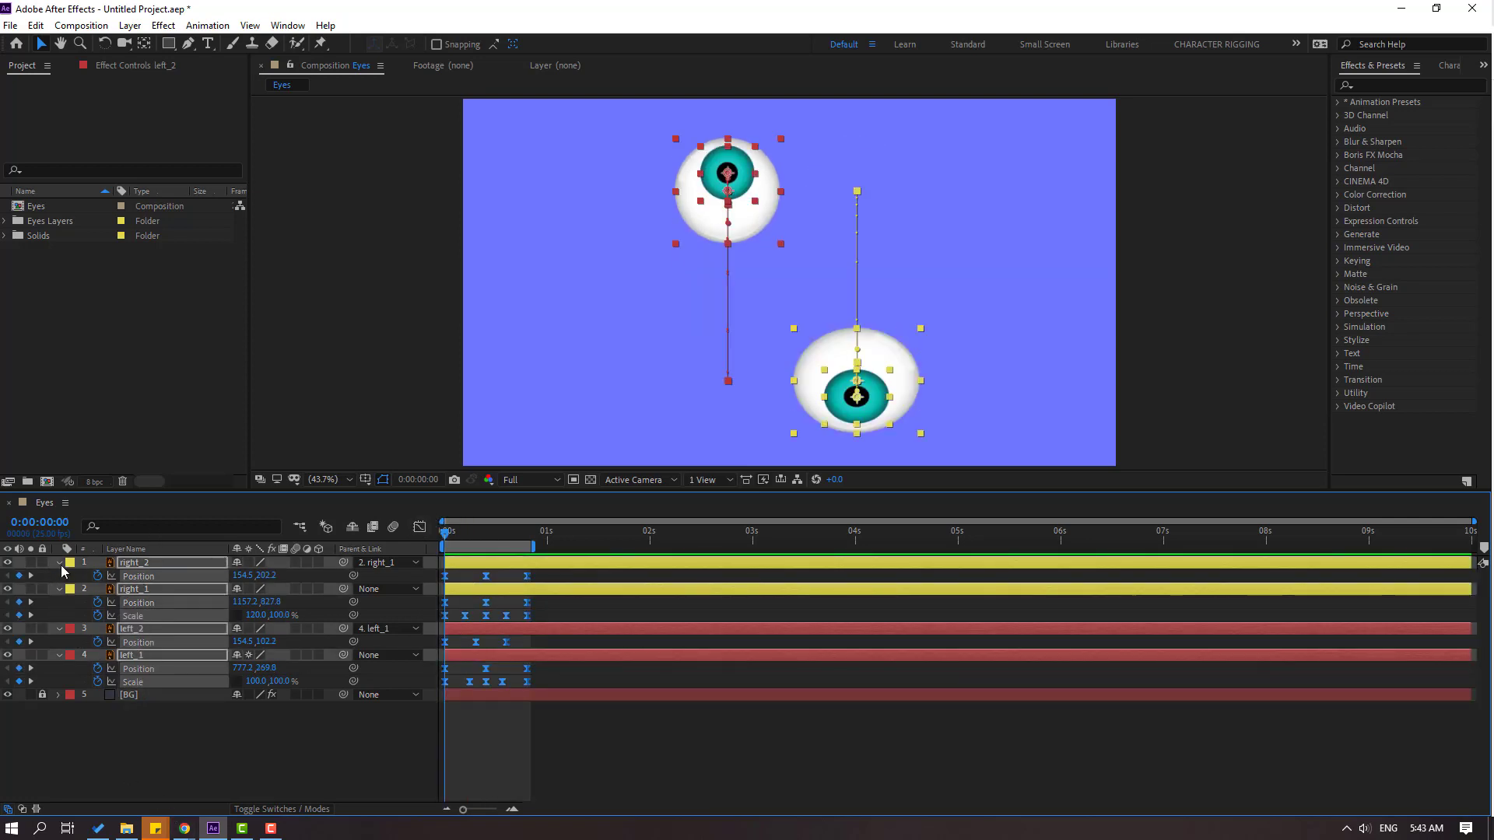
key(u)
click(129, 688)
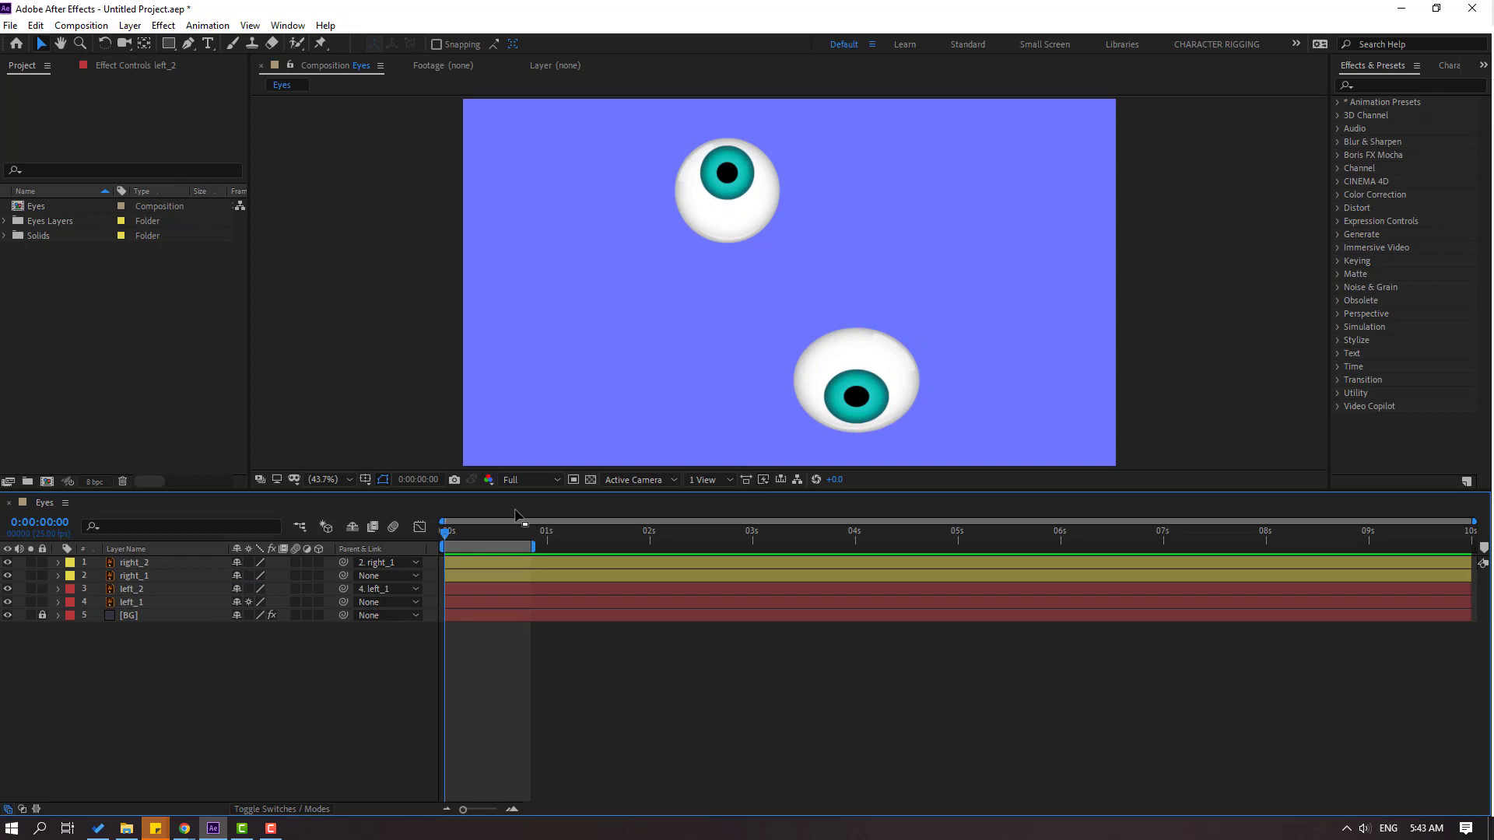
- Draw a thin, flat ellipse as a shadow beneath the lowered right eye, slightly wider than it, with a 0 px stroke
click(170, 41)
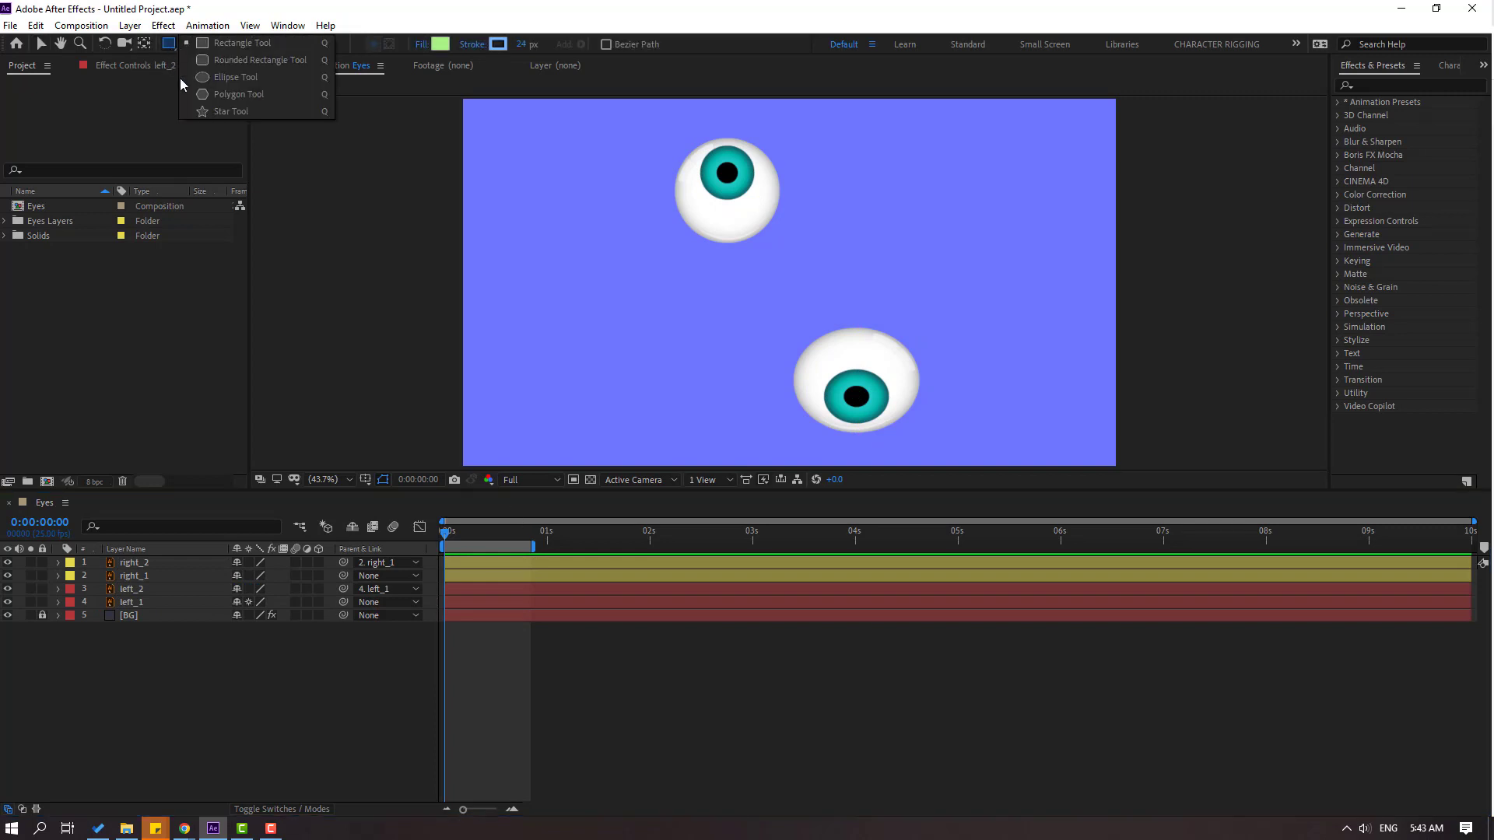
click(226, 78)
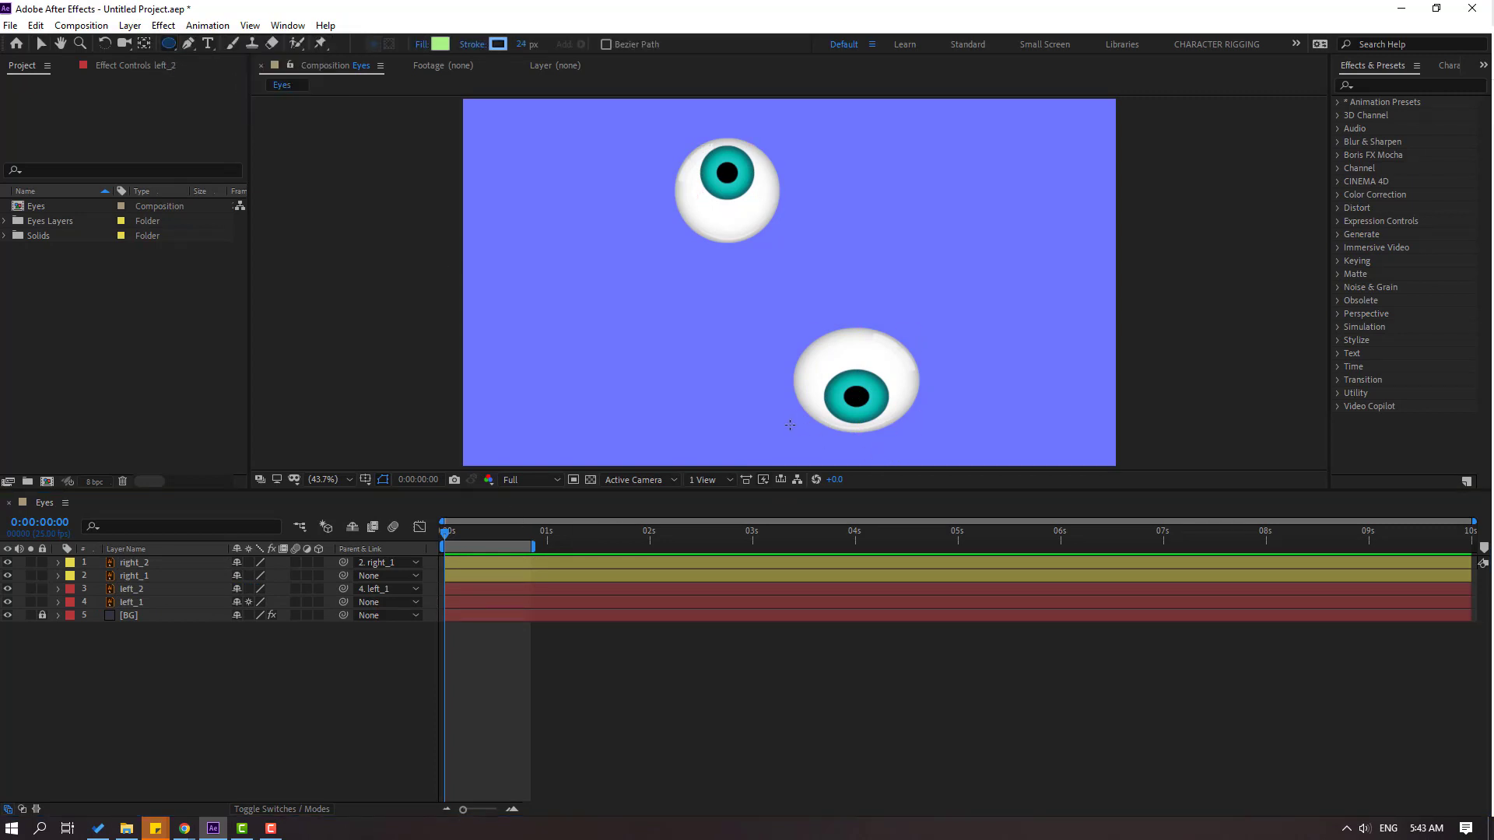
drag(789, 425, 926, 445)
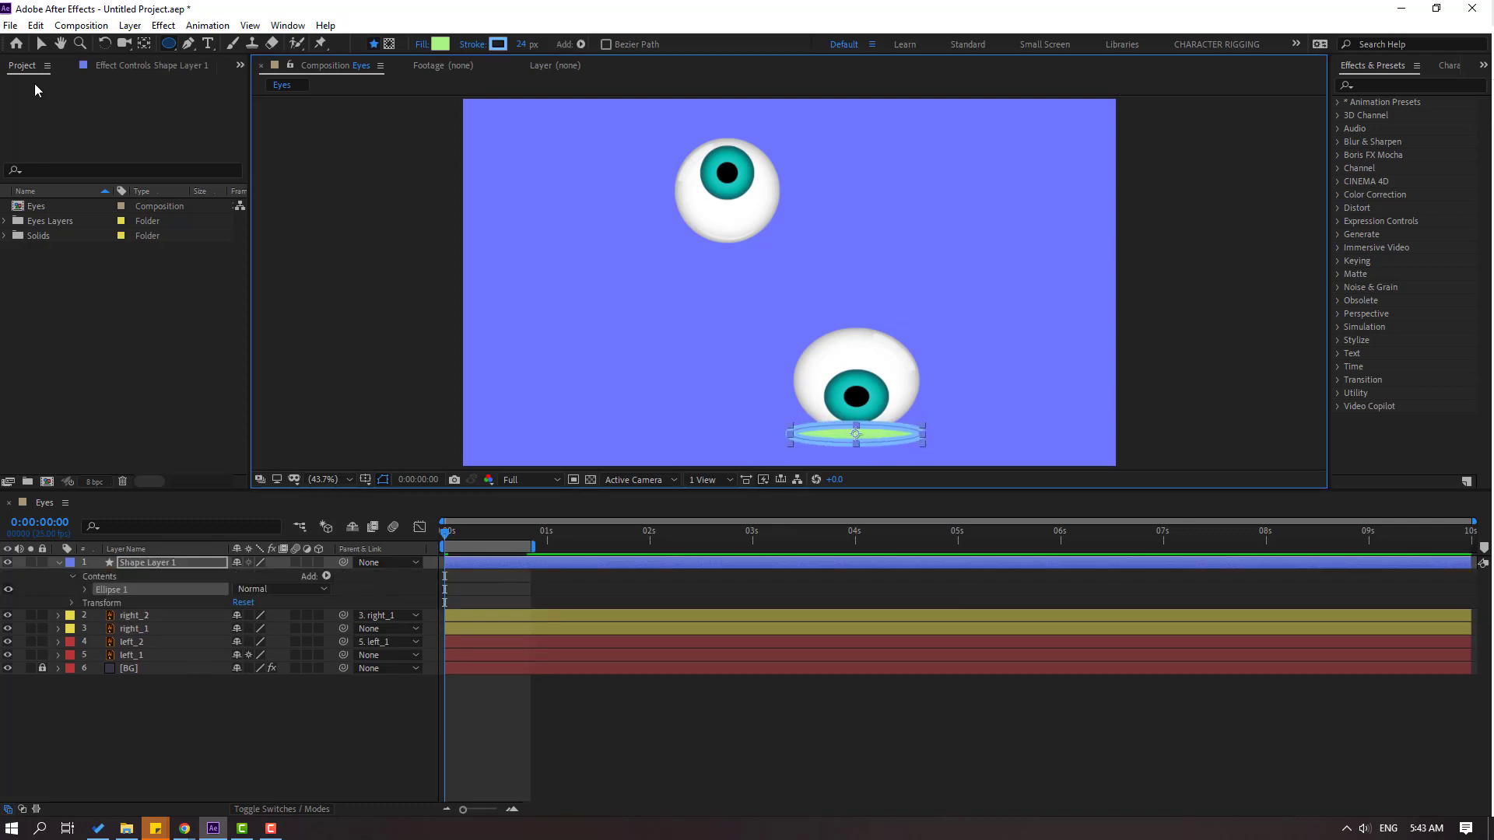
click(41, 45)
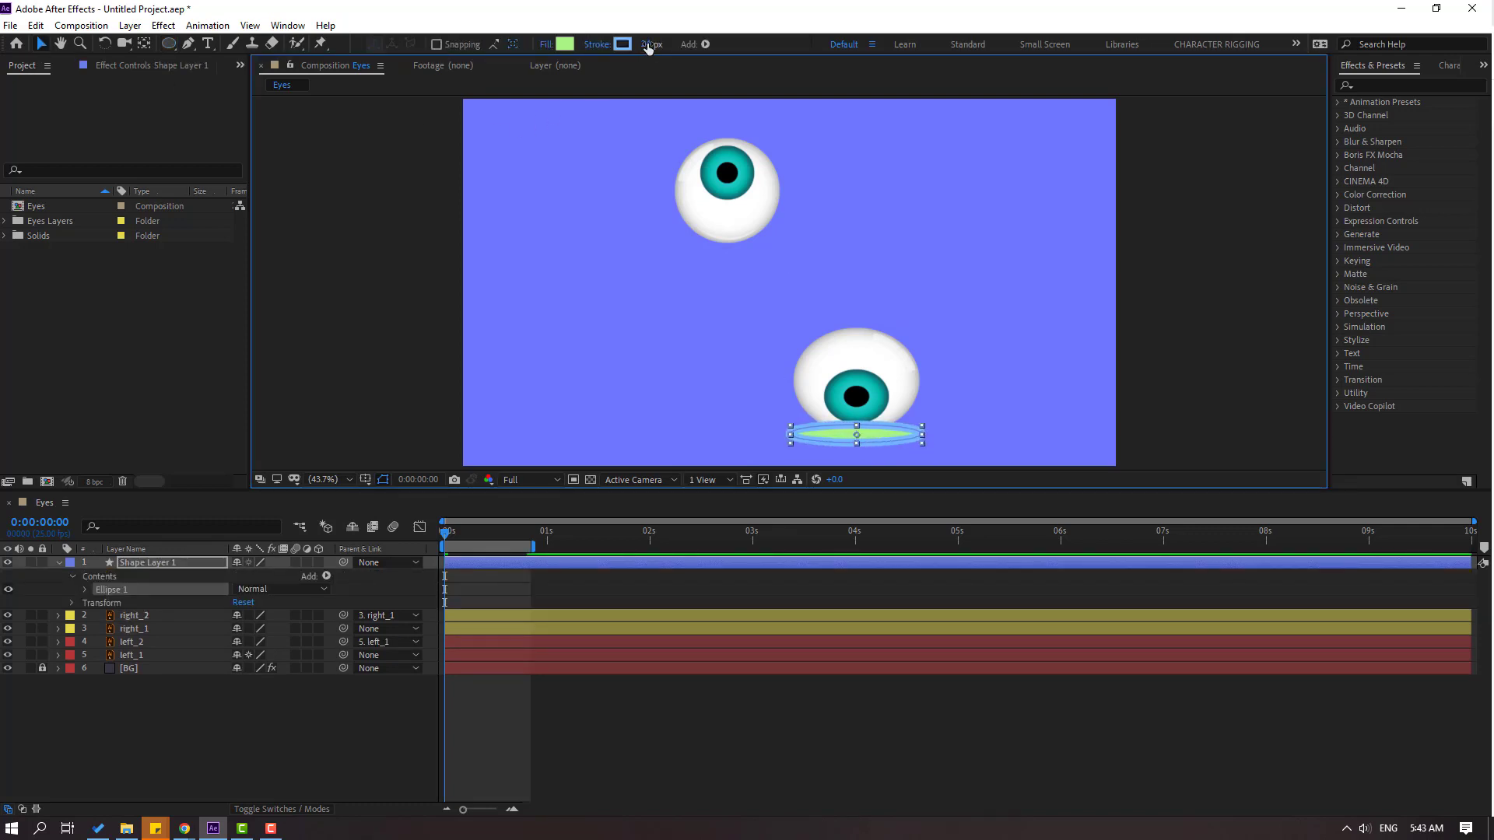
mouse_move(648, 47)
mouse_down()
mouse_move(657, 73)
mouse_move(643, 87)
mouse_up()
- Fill the shadow ellipse with 646BF4, a slightly darker shade sampled from the background, and collapse its shape layer
click(566, 44)
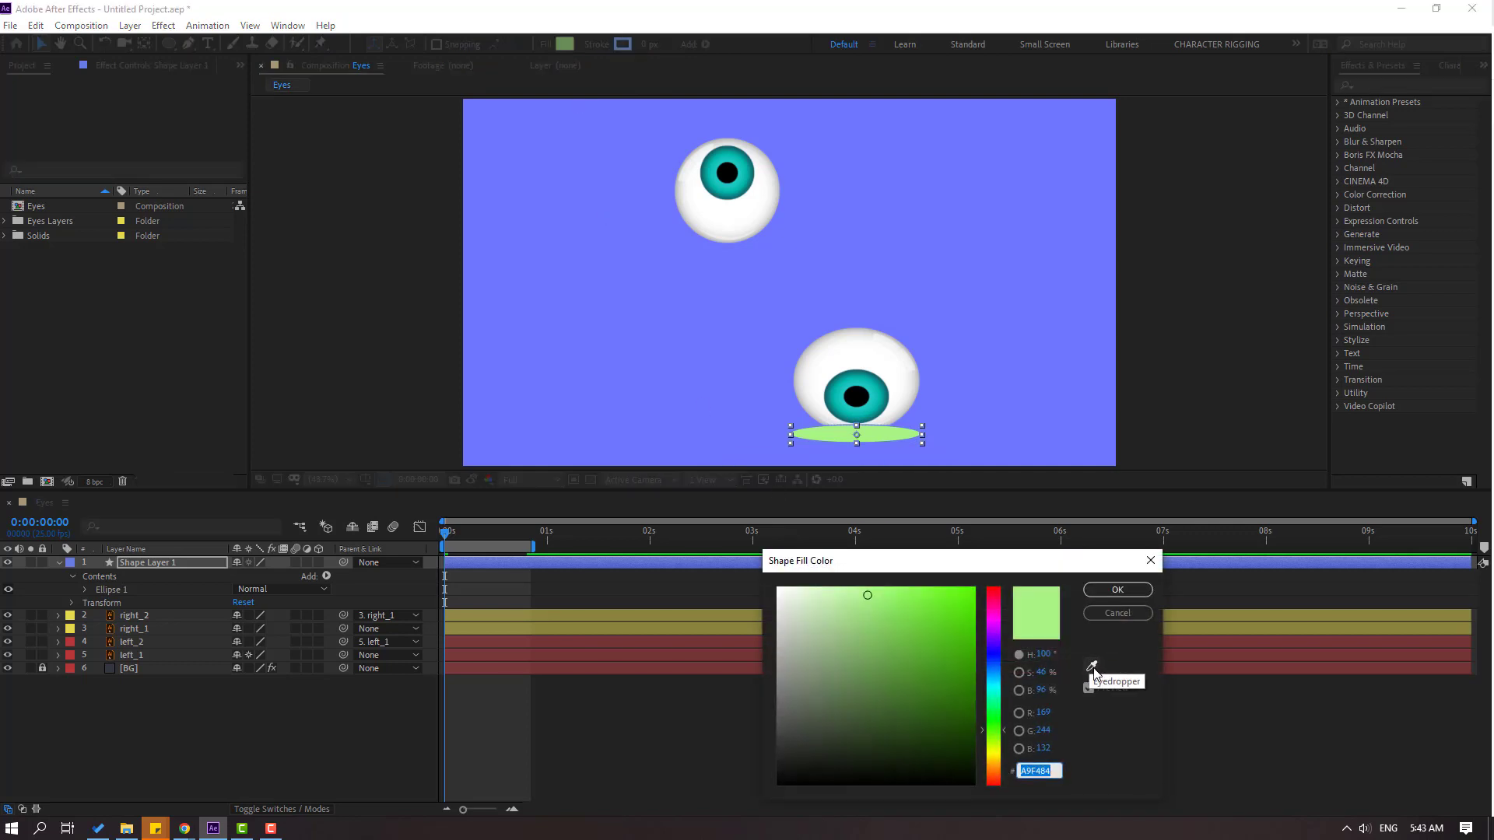
click(1092, 667)
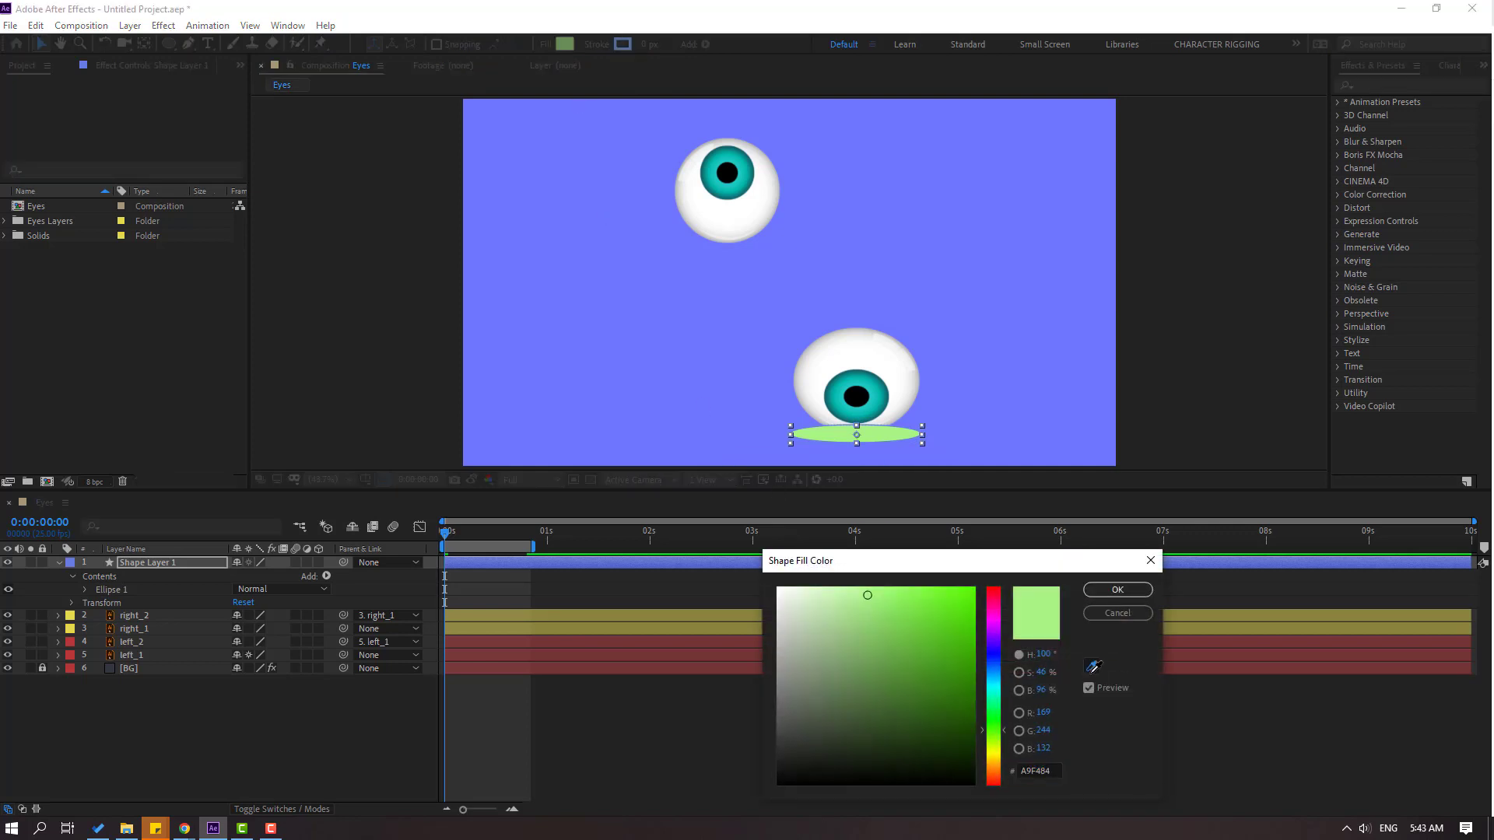
click(704, 410)
click(895, 596)
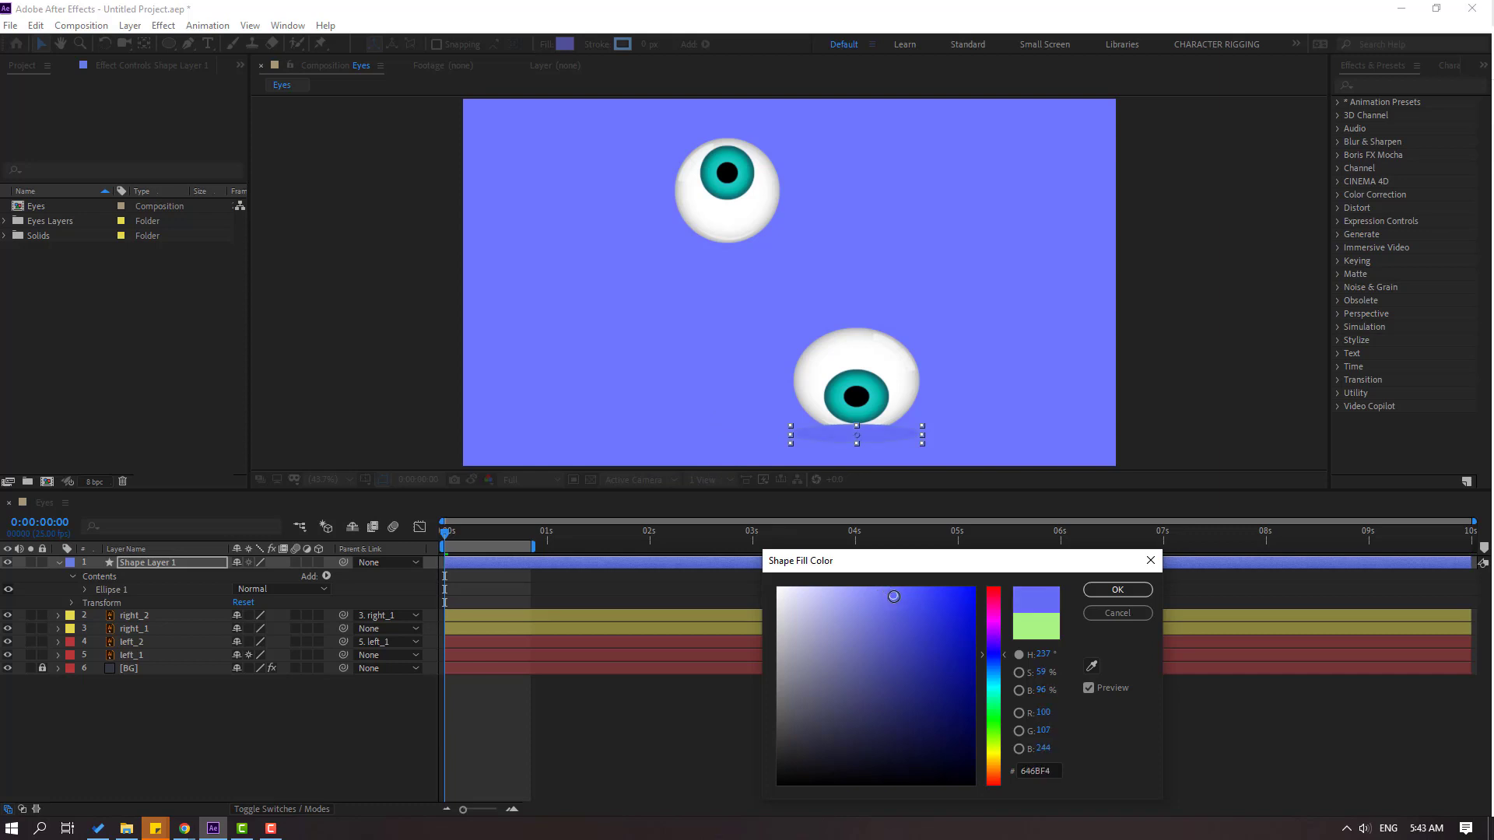
click(1119, 593)
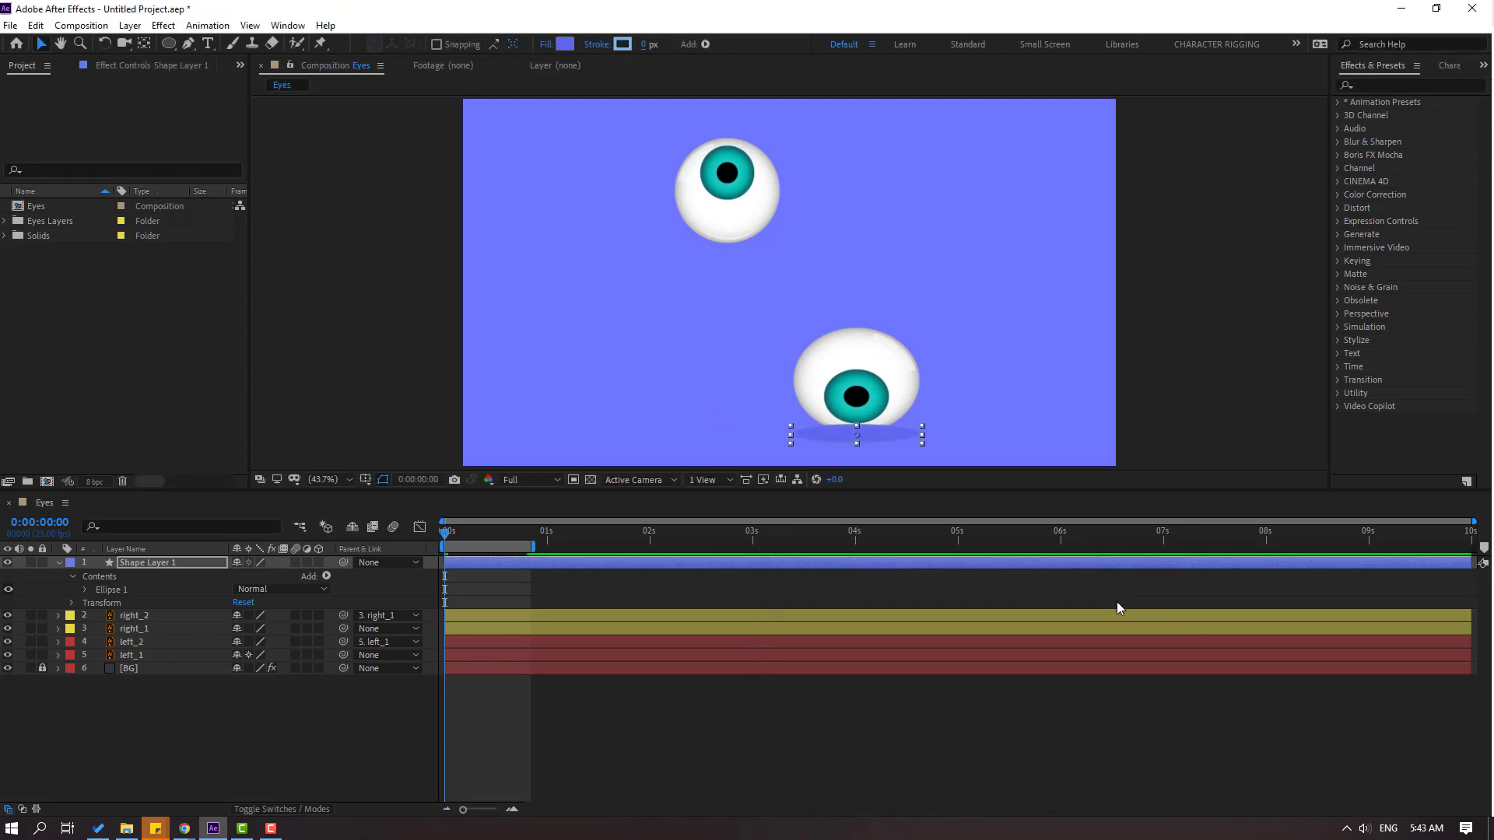
click(58, 563)
click(207, 562)
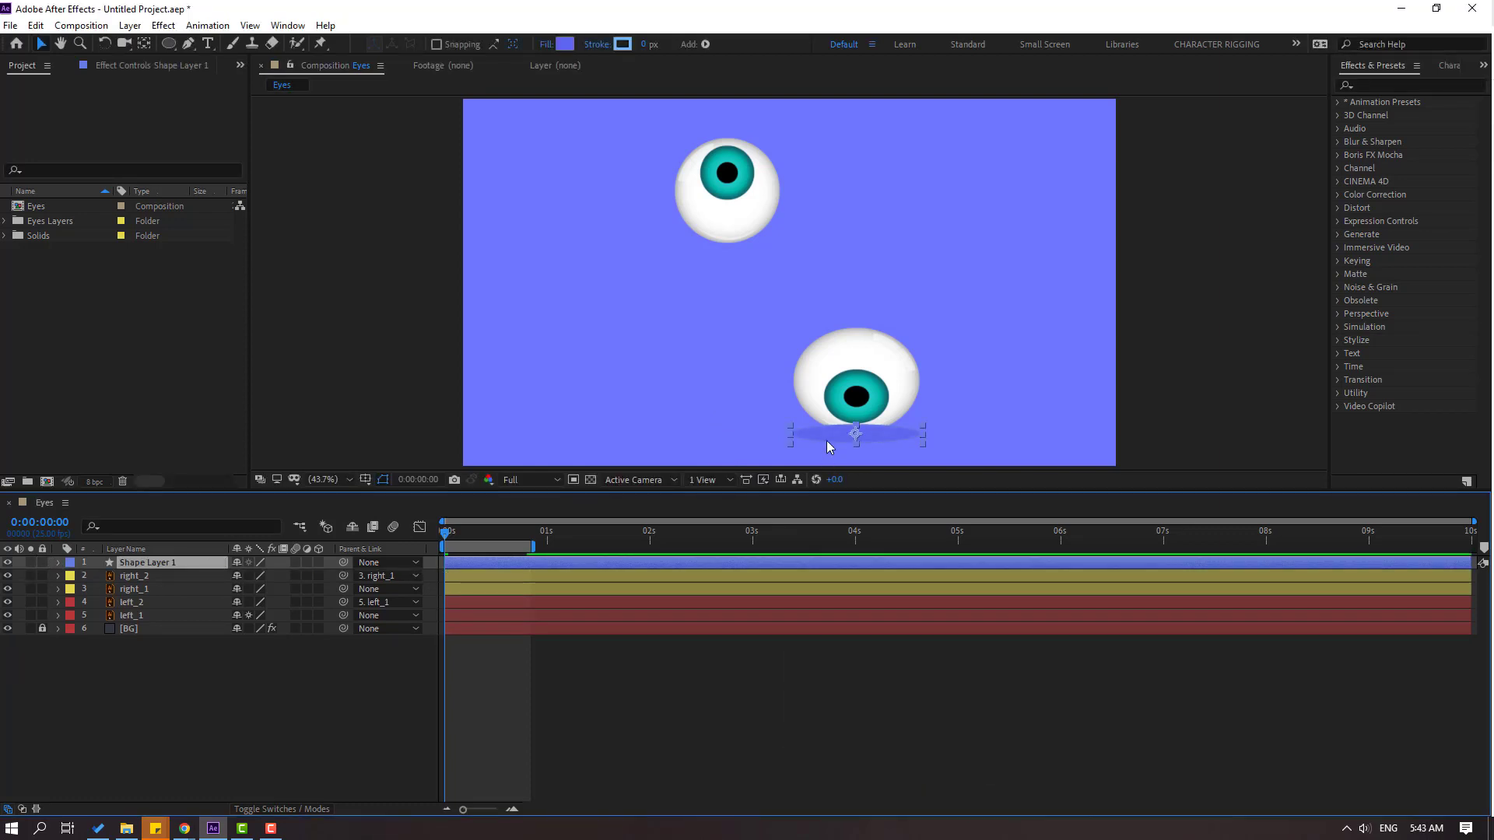
- Move the shadow's shape layer behind all eye layers, directly above BG, and check it up close beneath the right eye
drag(148, 562, 149, 622)
scroll(987, 408, up, 4)
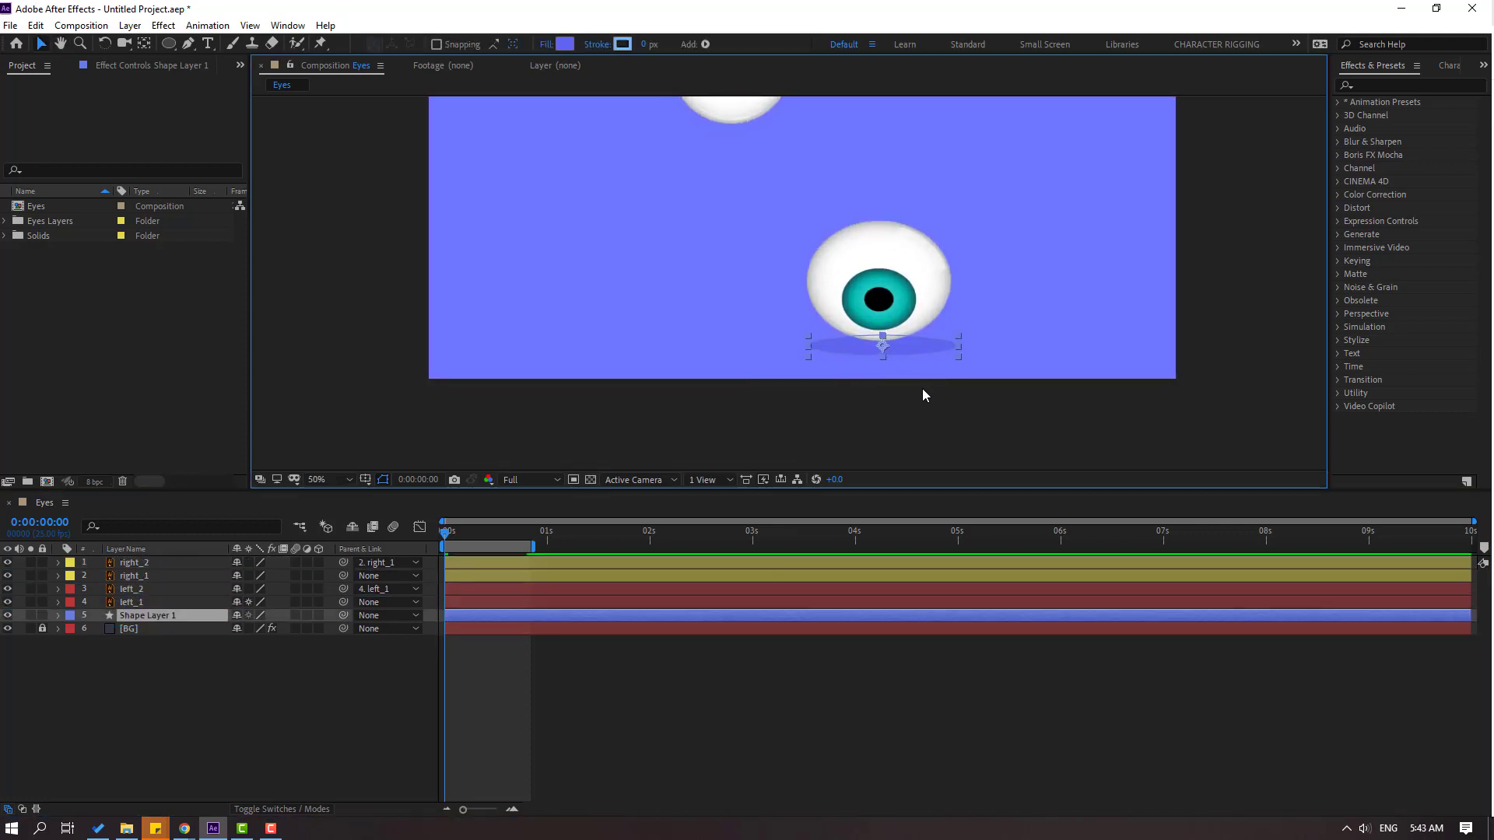
drag(860, 408, 852, 400)
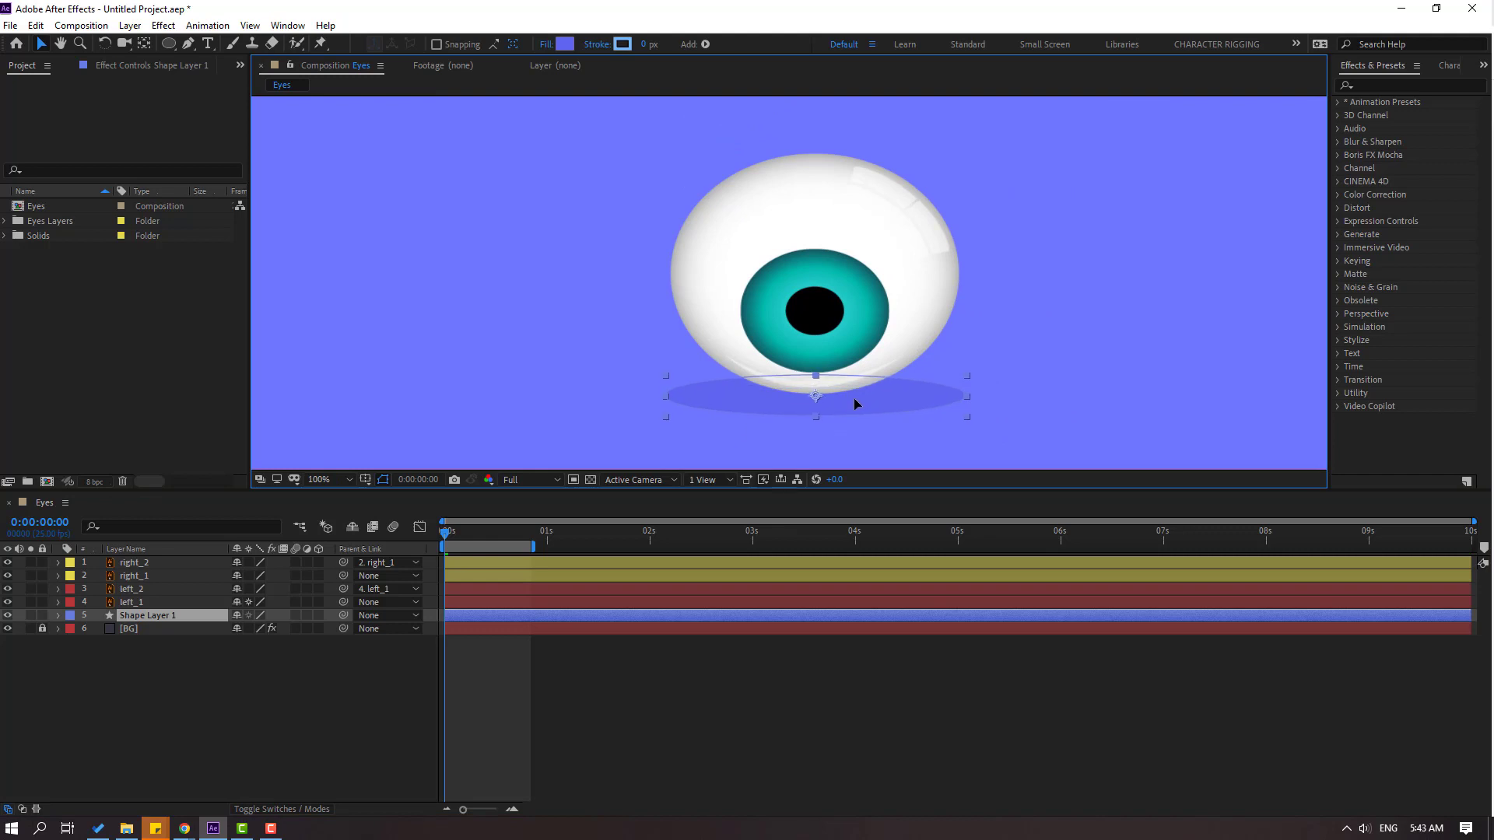
click(591, 685)
scroll(914, 280, down, 4)
scroll(965, 243, up, 2)
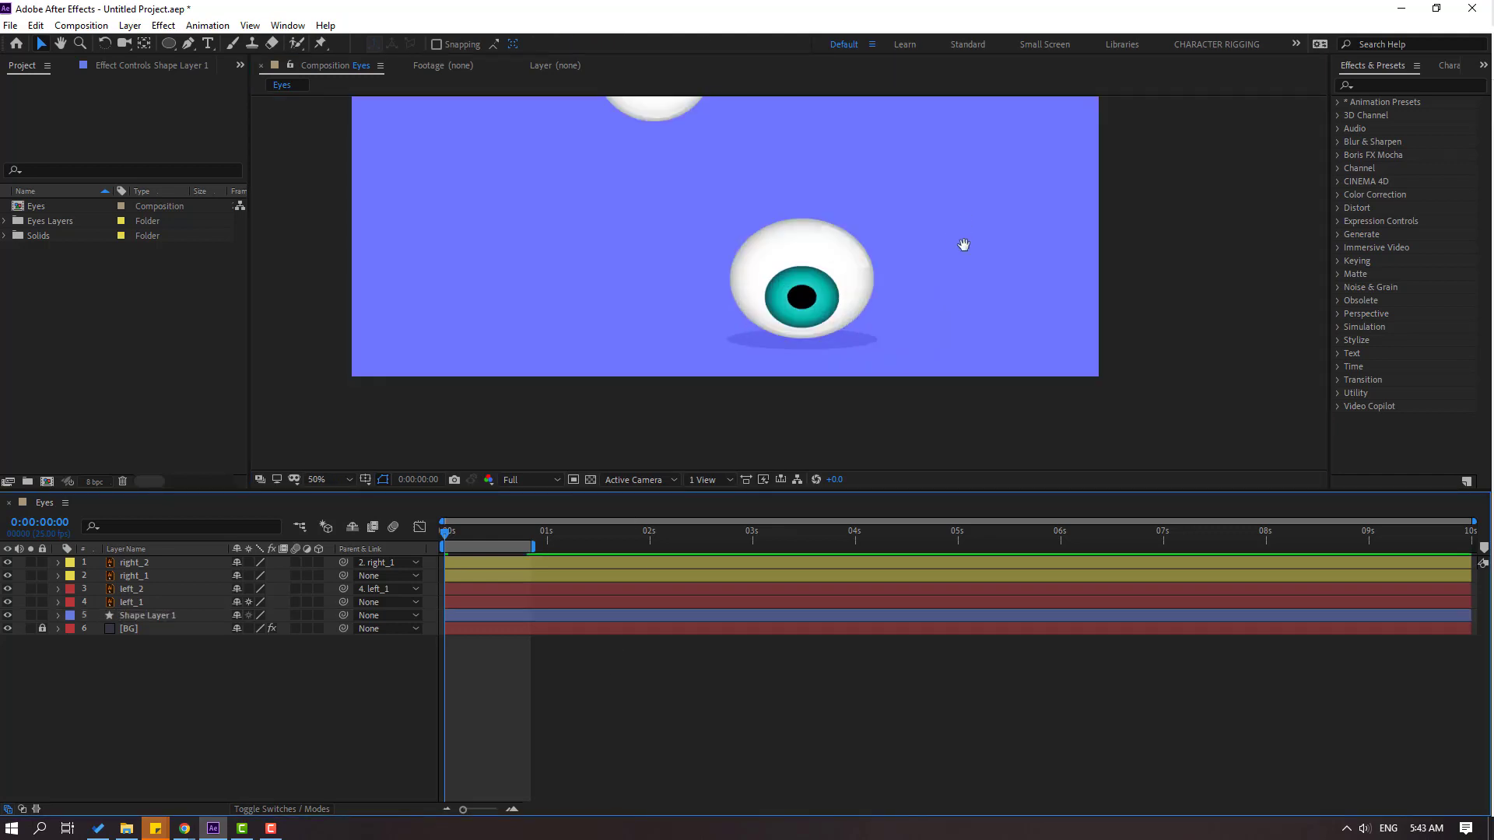
- Duplicate the shadow layer and center the copy beneath the left eye as it touches the ground at 0:00:00:10
click(148, 616)
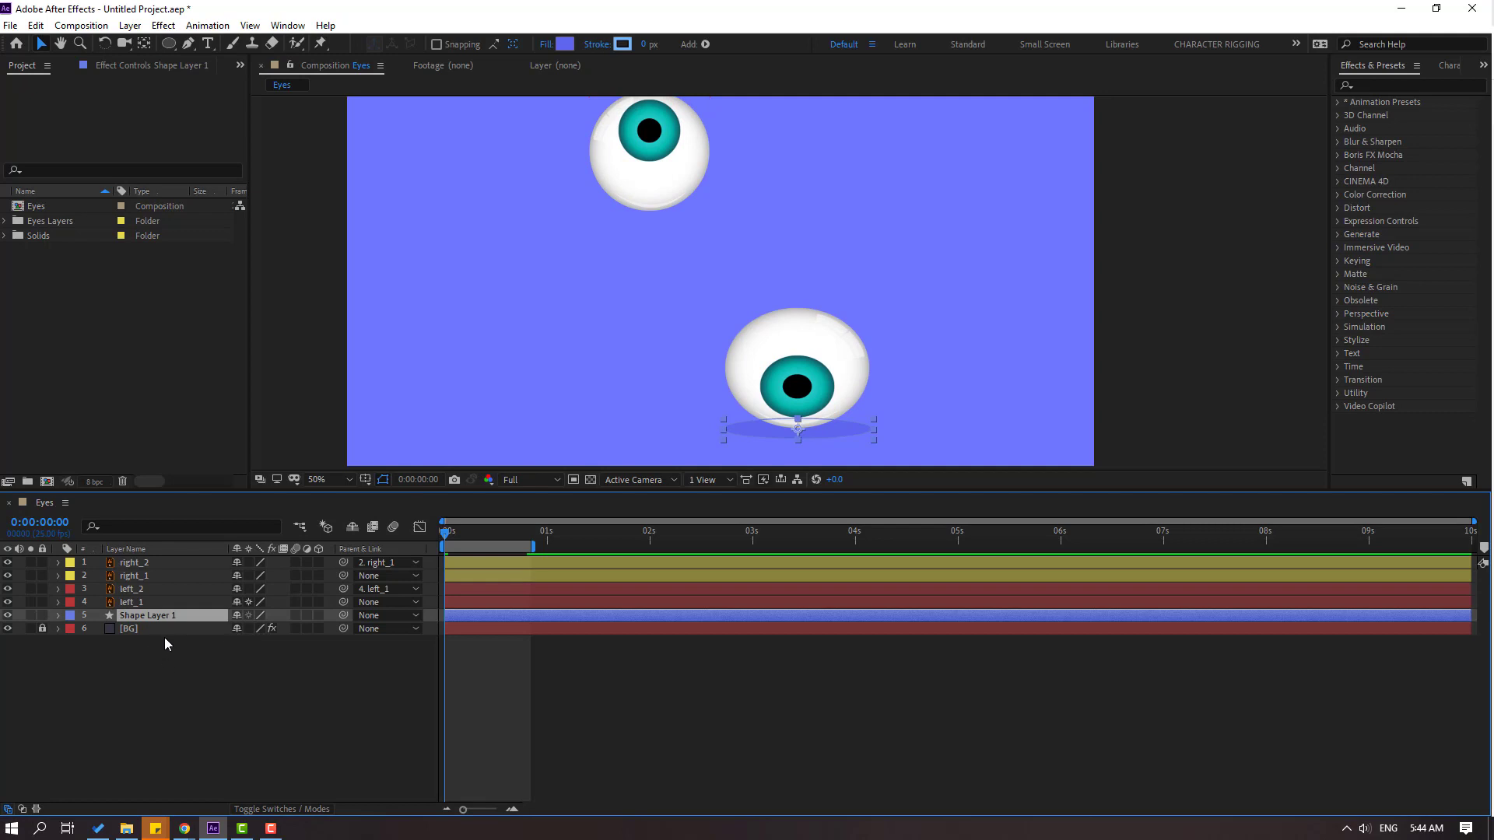
key(ctrl+d)
drag(450, 535, 491, 535)
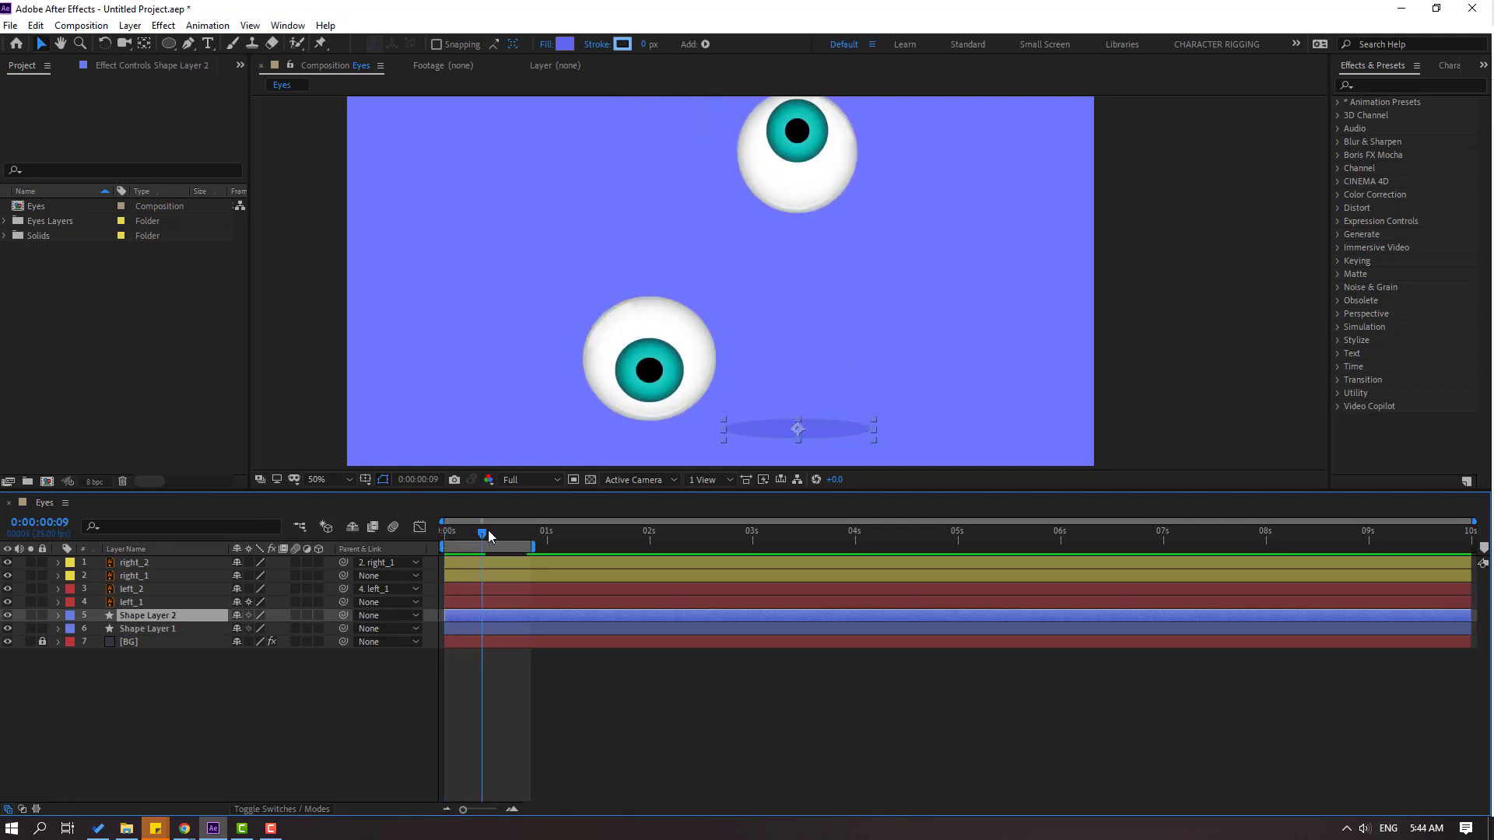
key(shift+Left)
key(shift+Left)
key(shift+Left)
key(shift+Left)
key(shift+Left)
key(shift+Left)
key(shift+Left)
key(shift+Left)
key(shift+Left)
key(shift+Left)
key(shift+Left)
key(shift+Left)
key(shift+Left)
key(shift+Left)
key(shift+Left)
key(shift+Left)
key(shift+Left)
key(shift+Left)
key(shift+Left)
key(shift+Left)
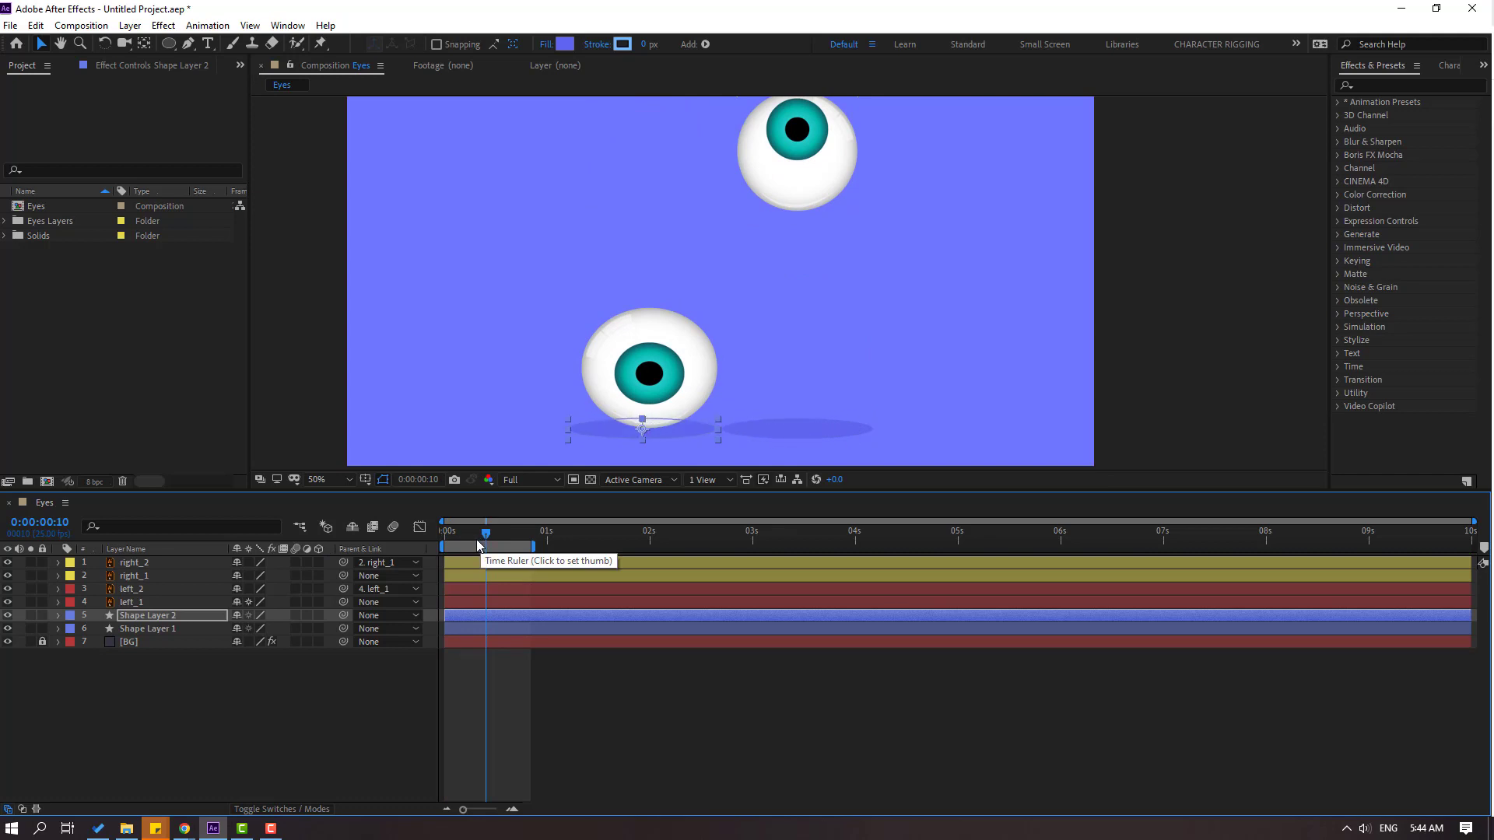
key(shift+Right)
key(shift+Right)
click(663, 684)
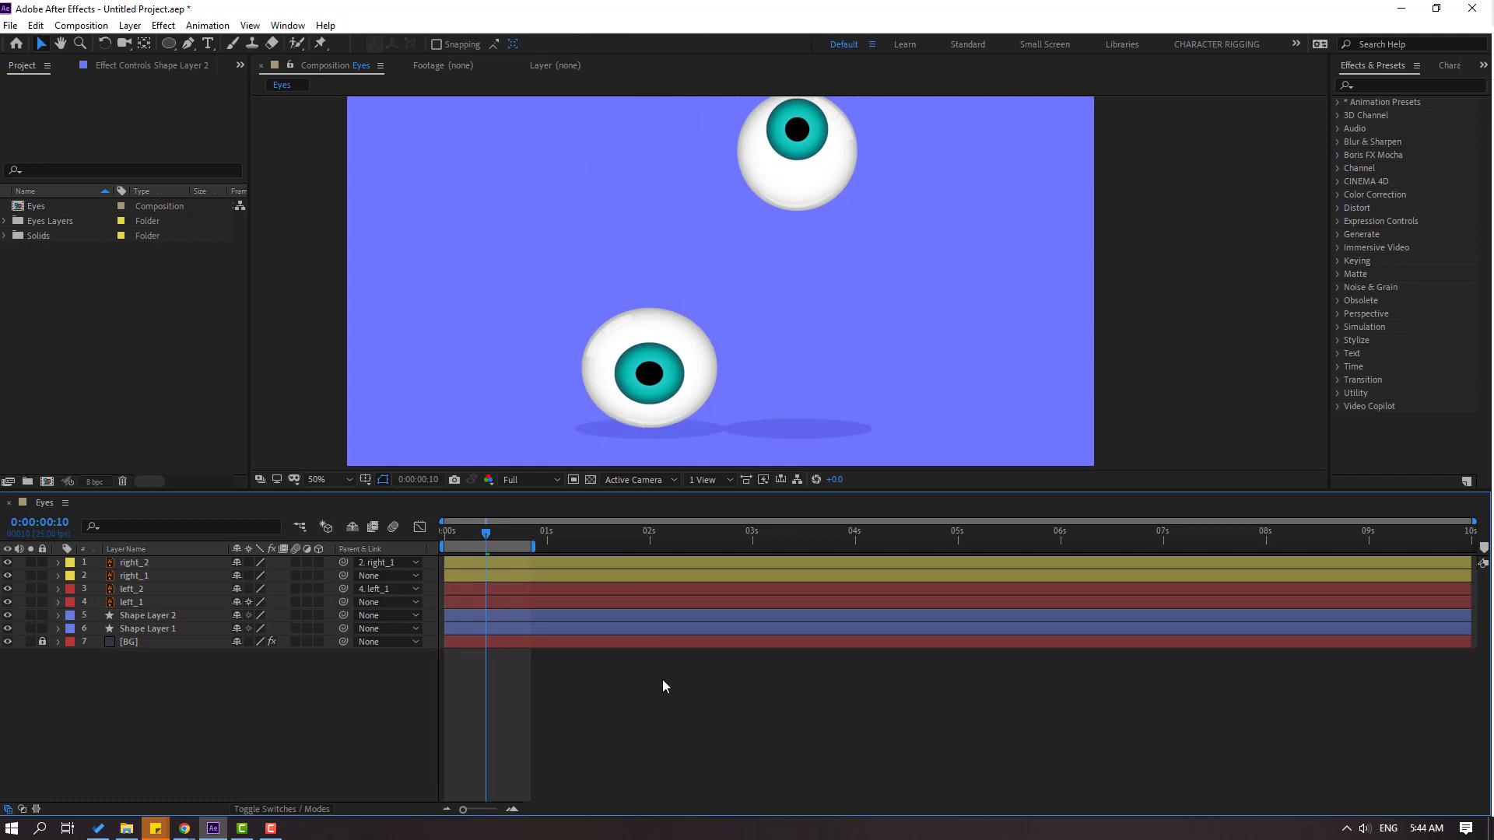
- Scale both shadow layers down to 69% together and collapse their properties
click(156, 632)
shift+click(156, 615)
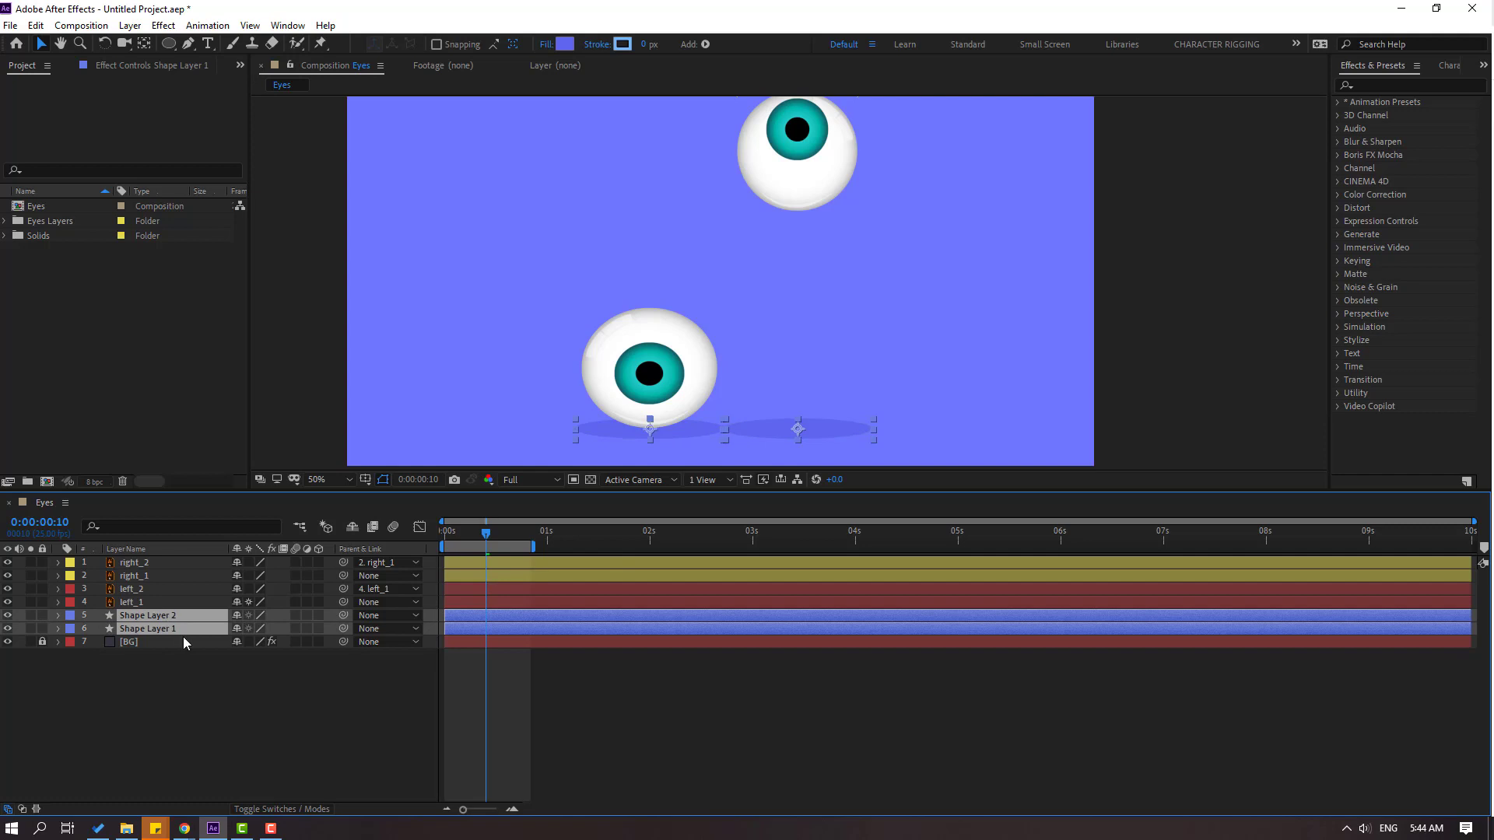
key(s)
drag(257, 628, 231, 628)
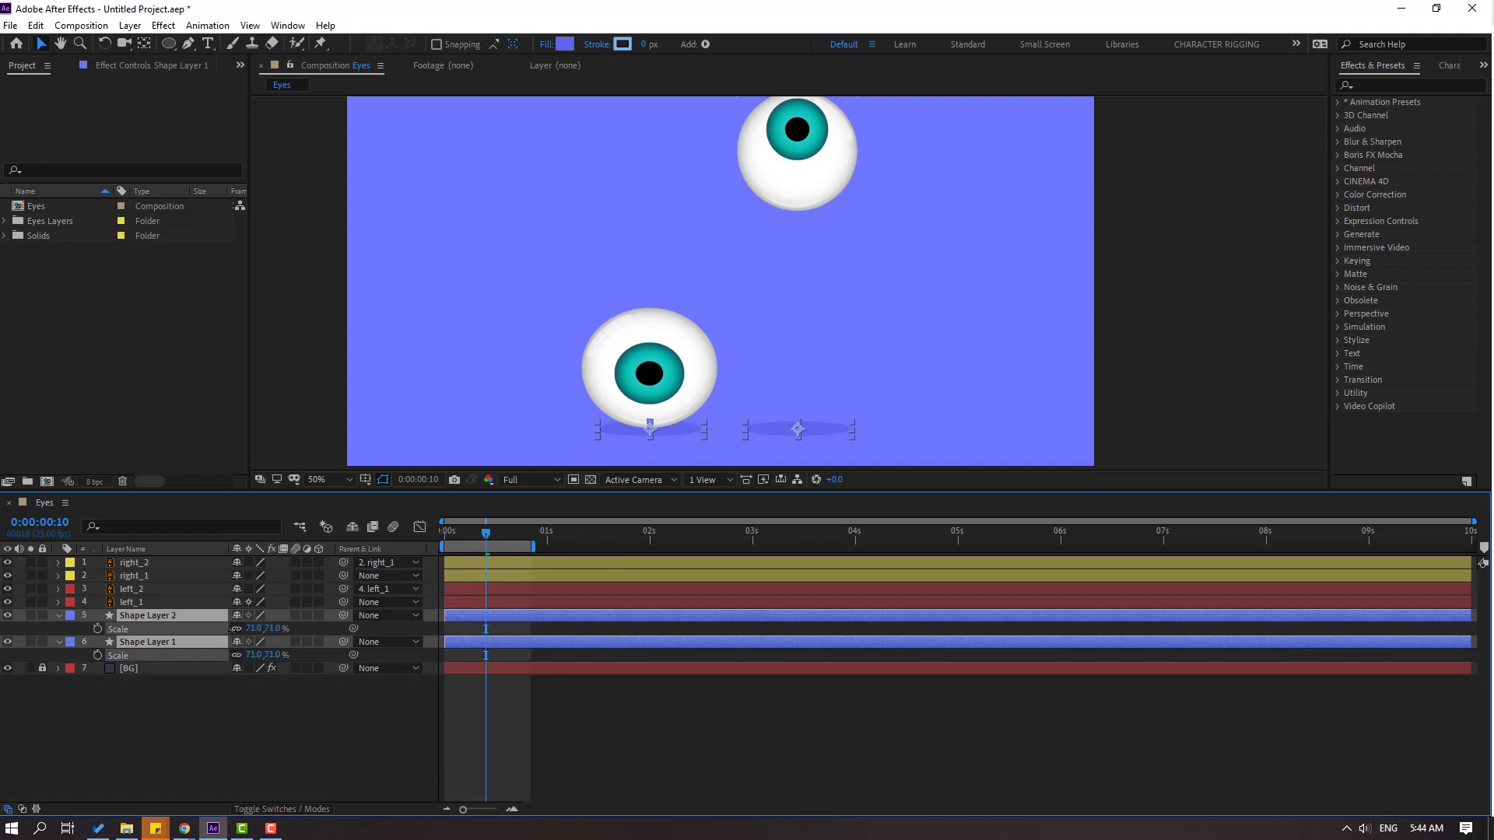
click(212, 685)
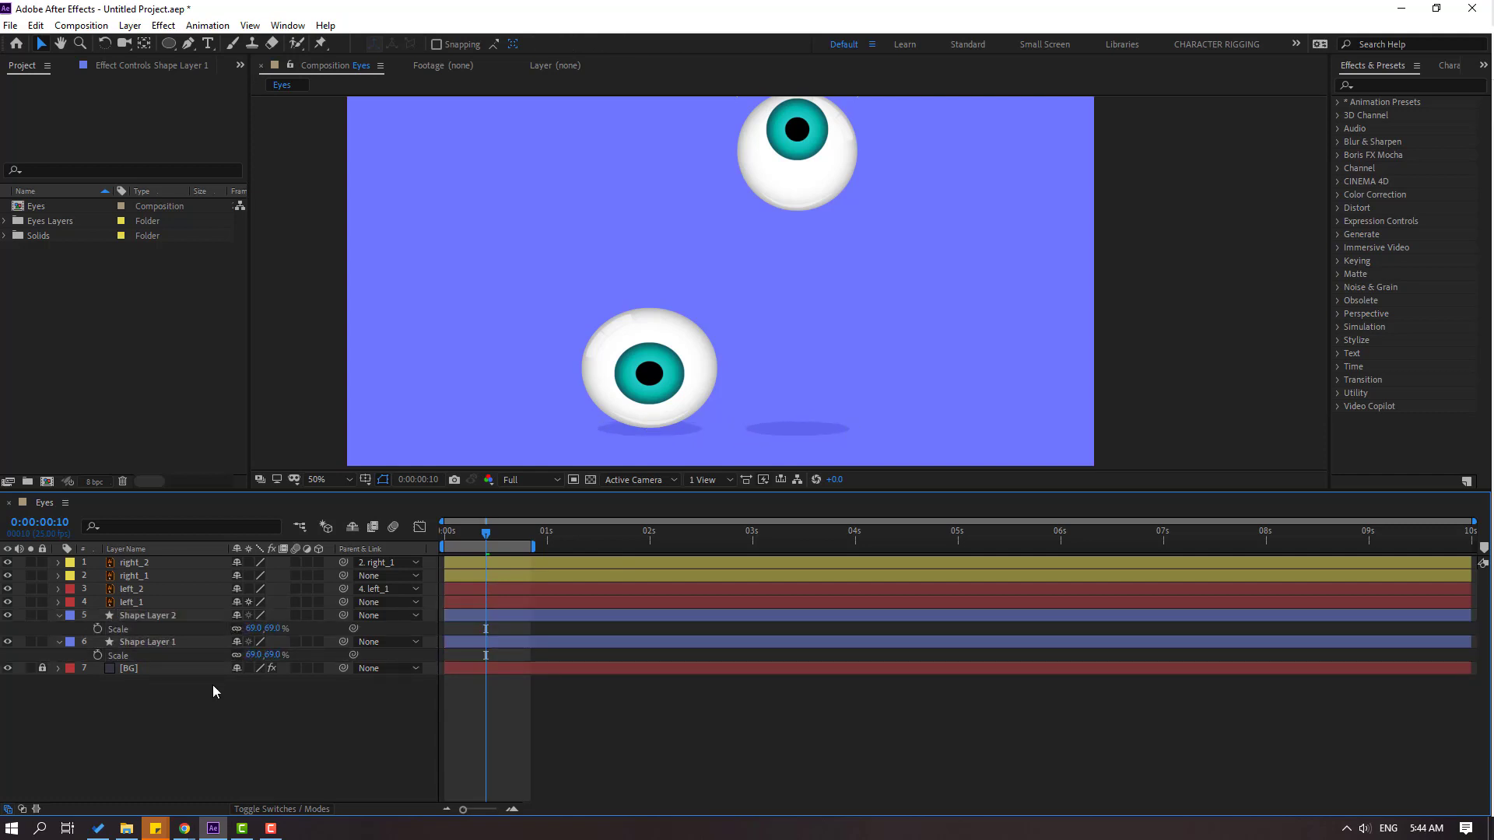
click(59, 615)
click(60, 630)
- Reveal the keyframes of left_1 as a timing reference and return to the first frame
click(158, 605)
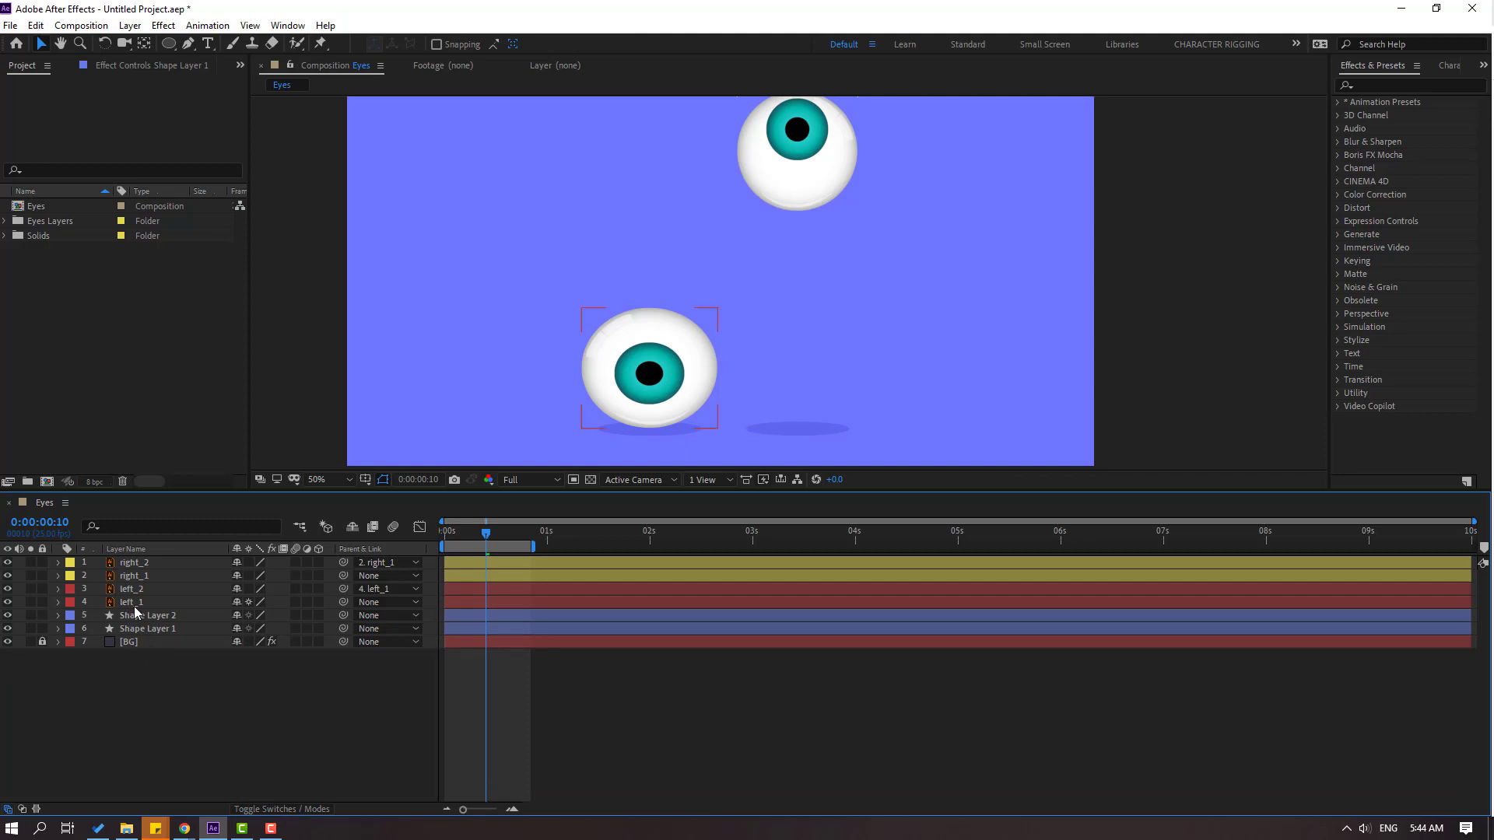
key(u)
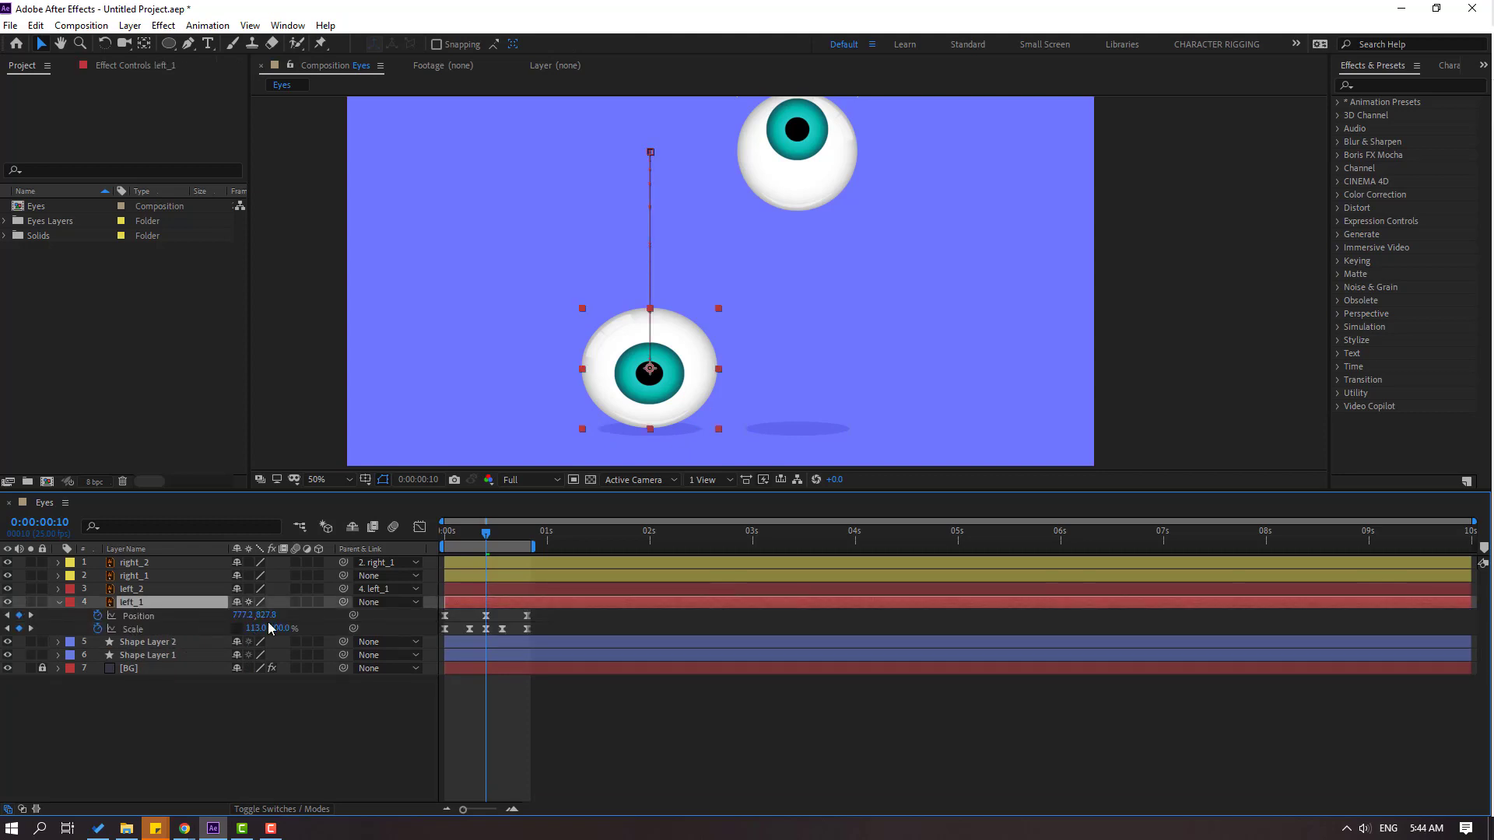
drag(488, 538, 445, 537)
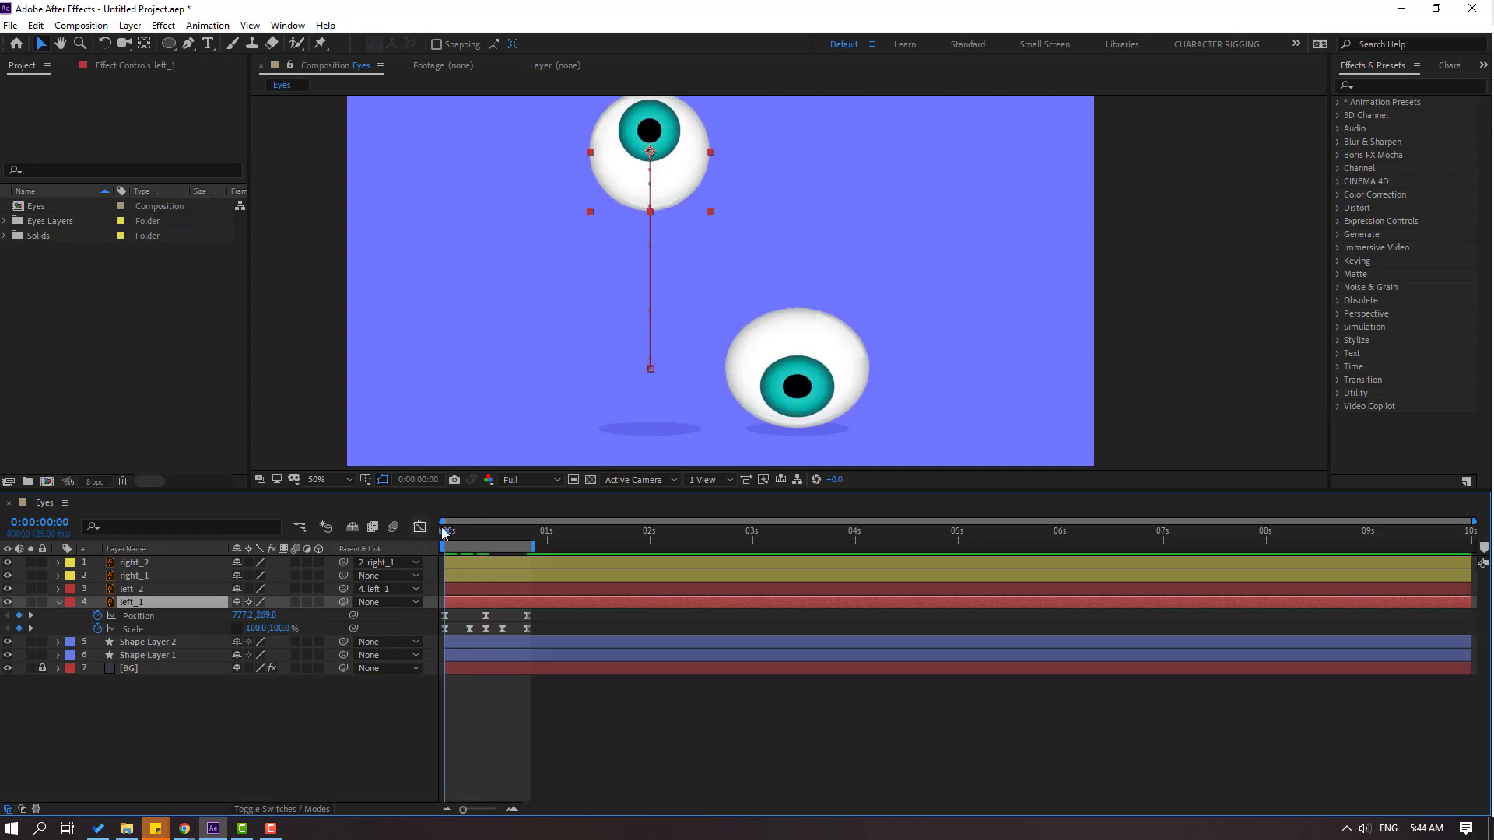
- Rename the right eye's shadow layer shadow_2 and the left eye's shadow layer shadow_1
click(168, 655)
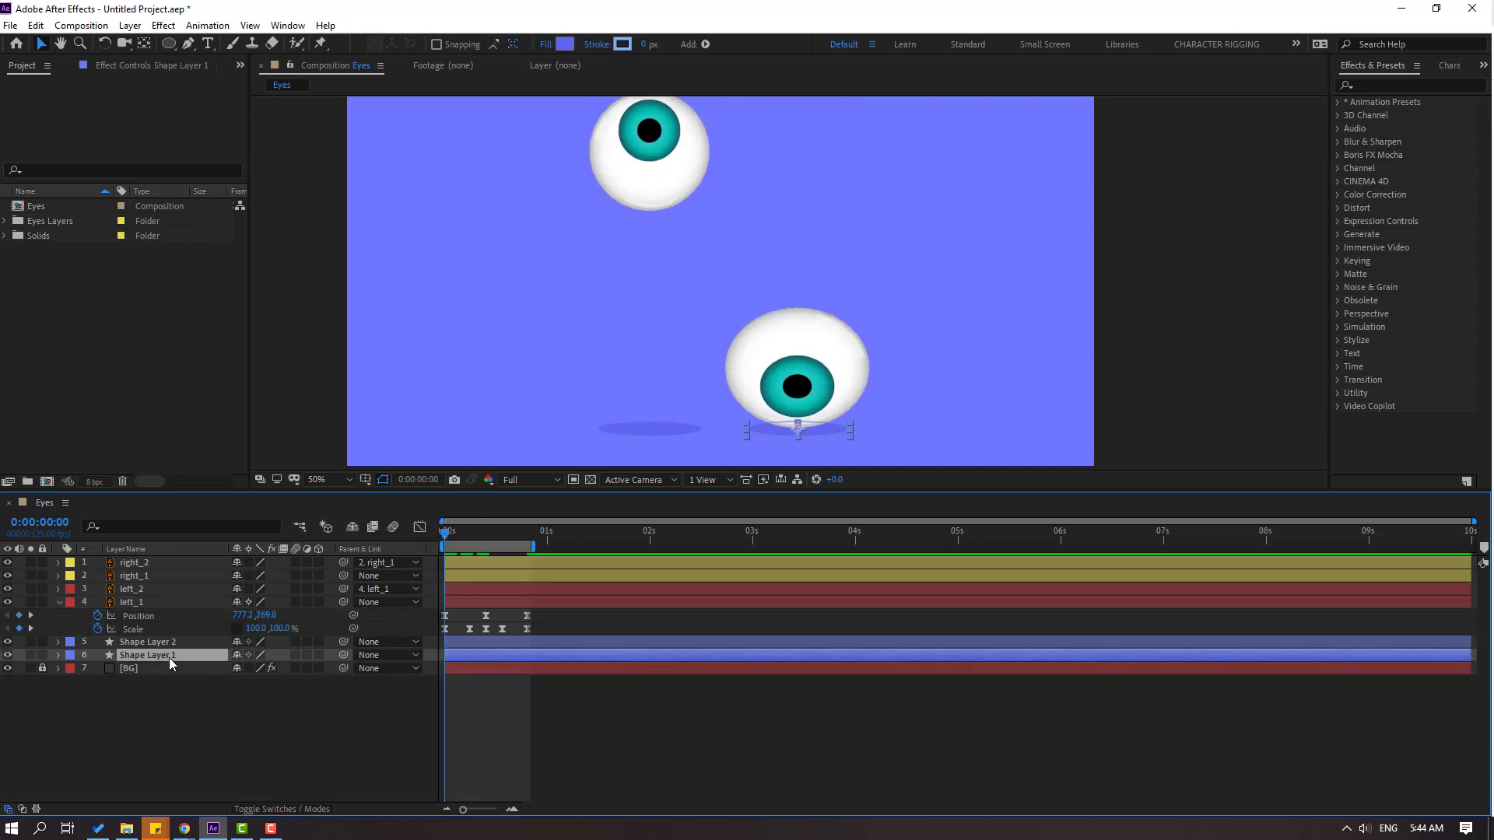
key(Return)
key(Return)
click(160, 646)
key(Return)
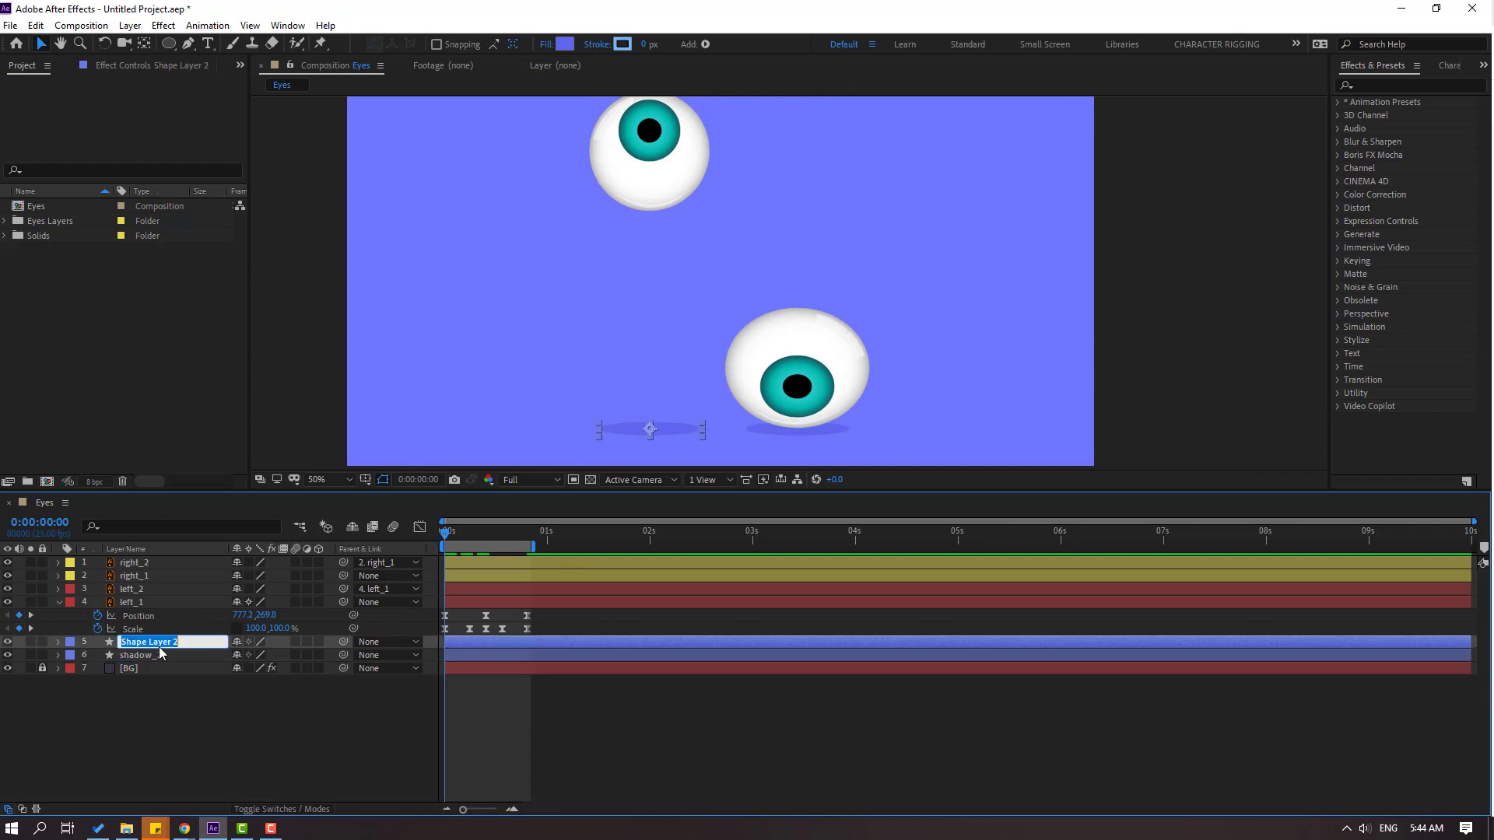
text(shadow_1)
key(Return)
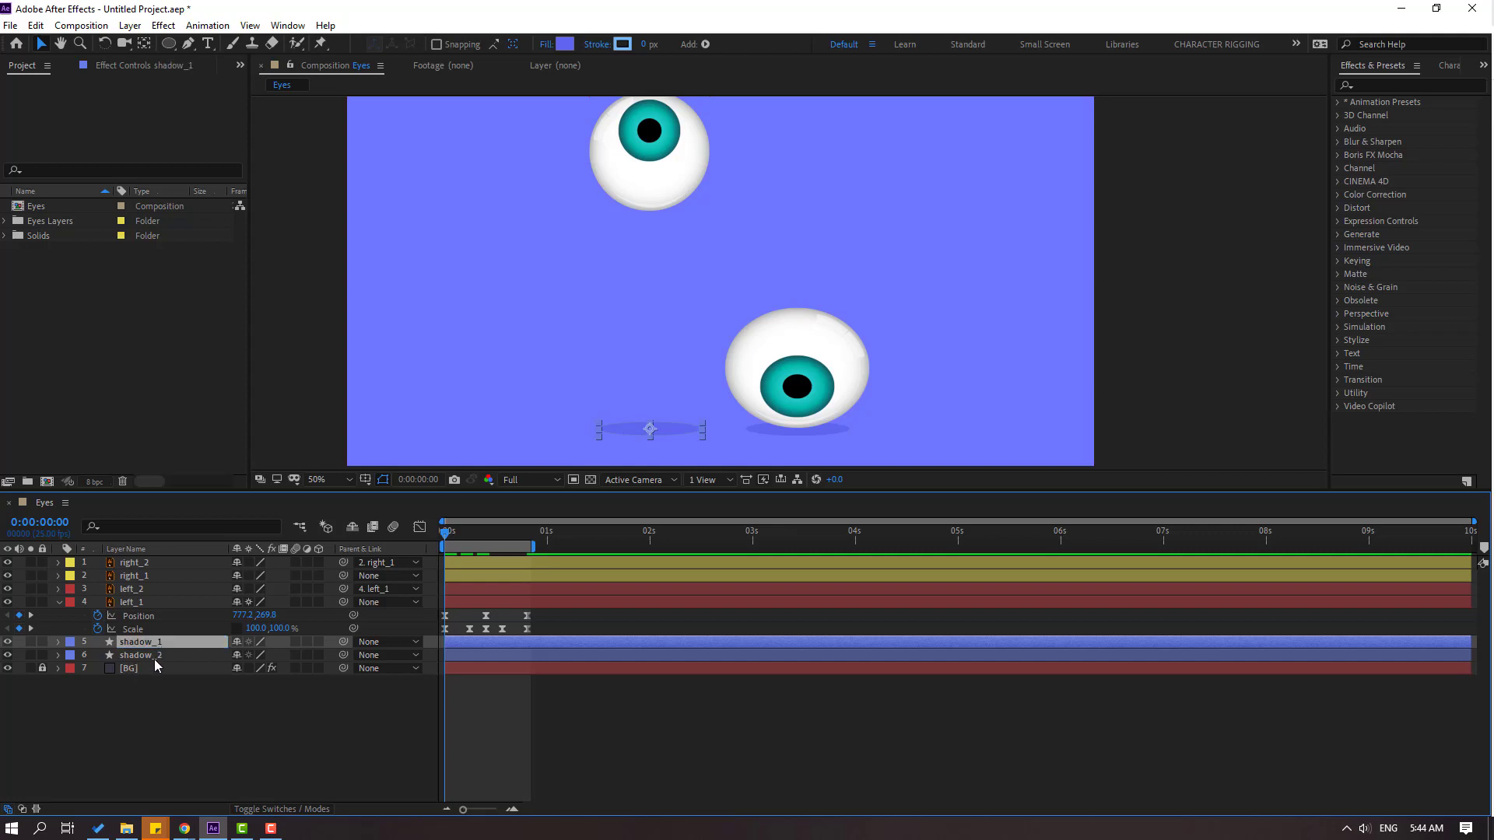
- Keyframe the Scale of shadow_2 at 69% on the first frame and 24% at 0:00:00:10
click(160, 656)
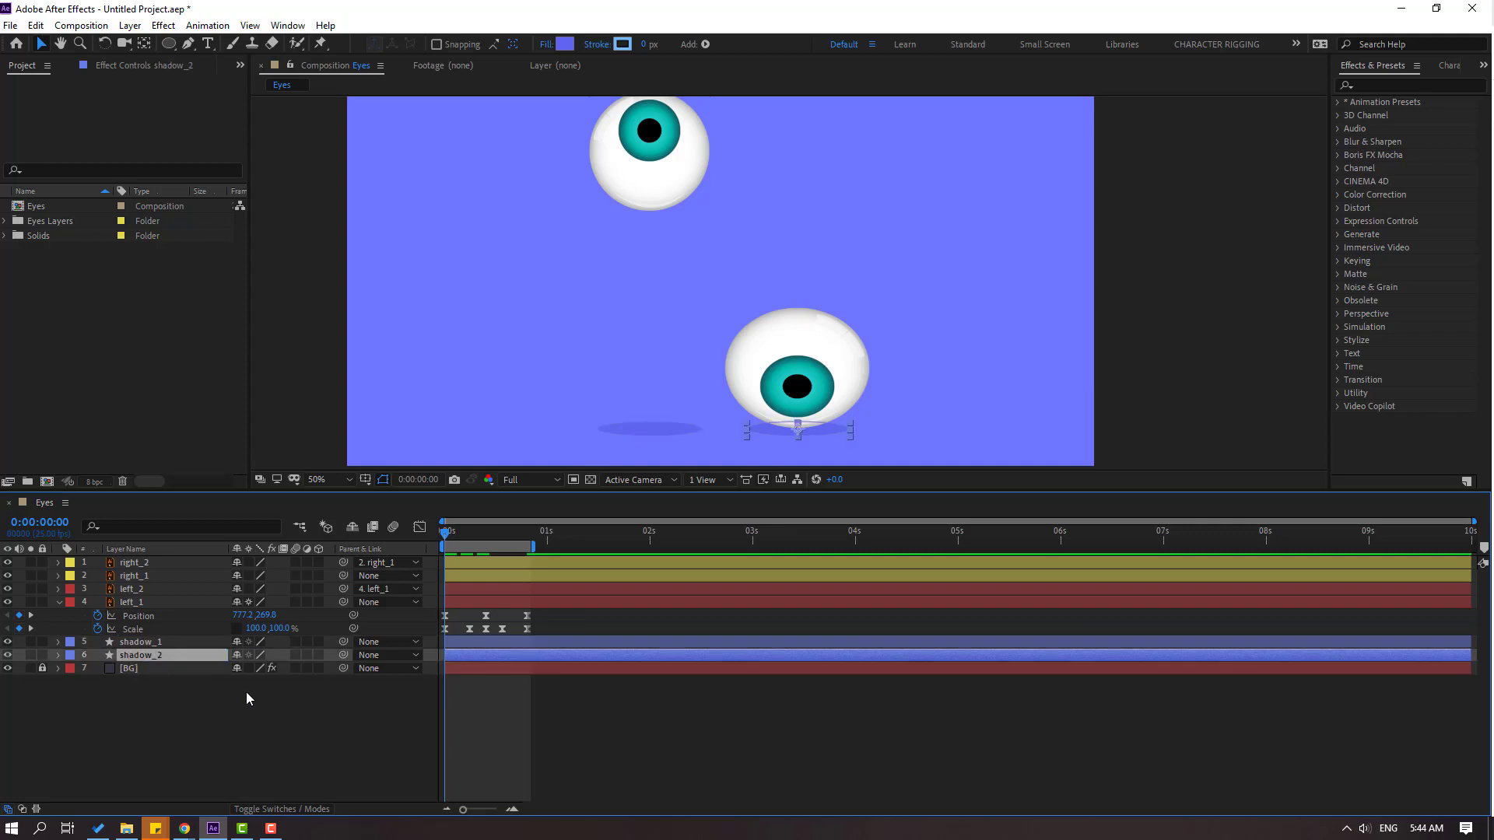
key(s)
click(97, 669)
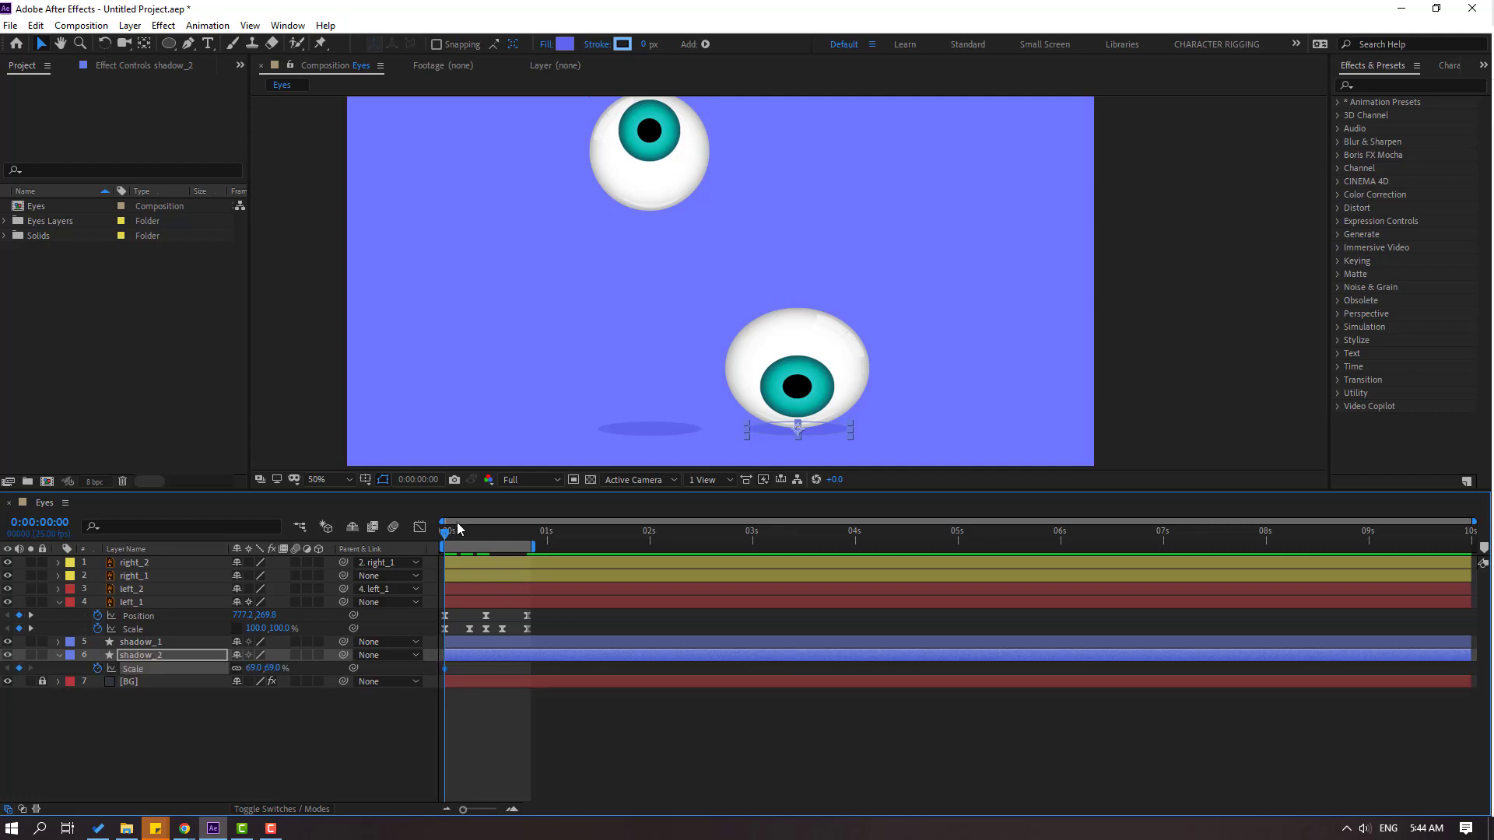
drag(445, 533, 488, 534)
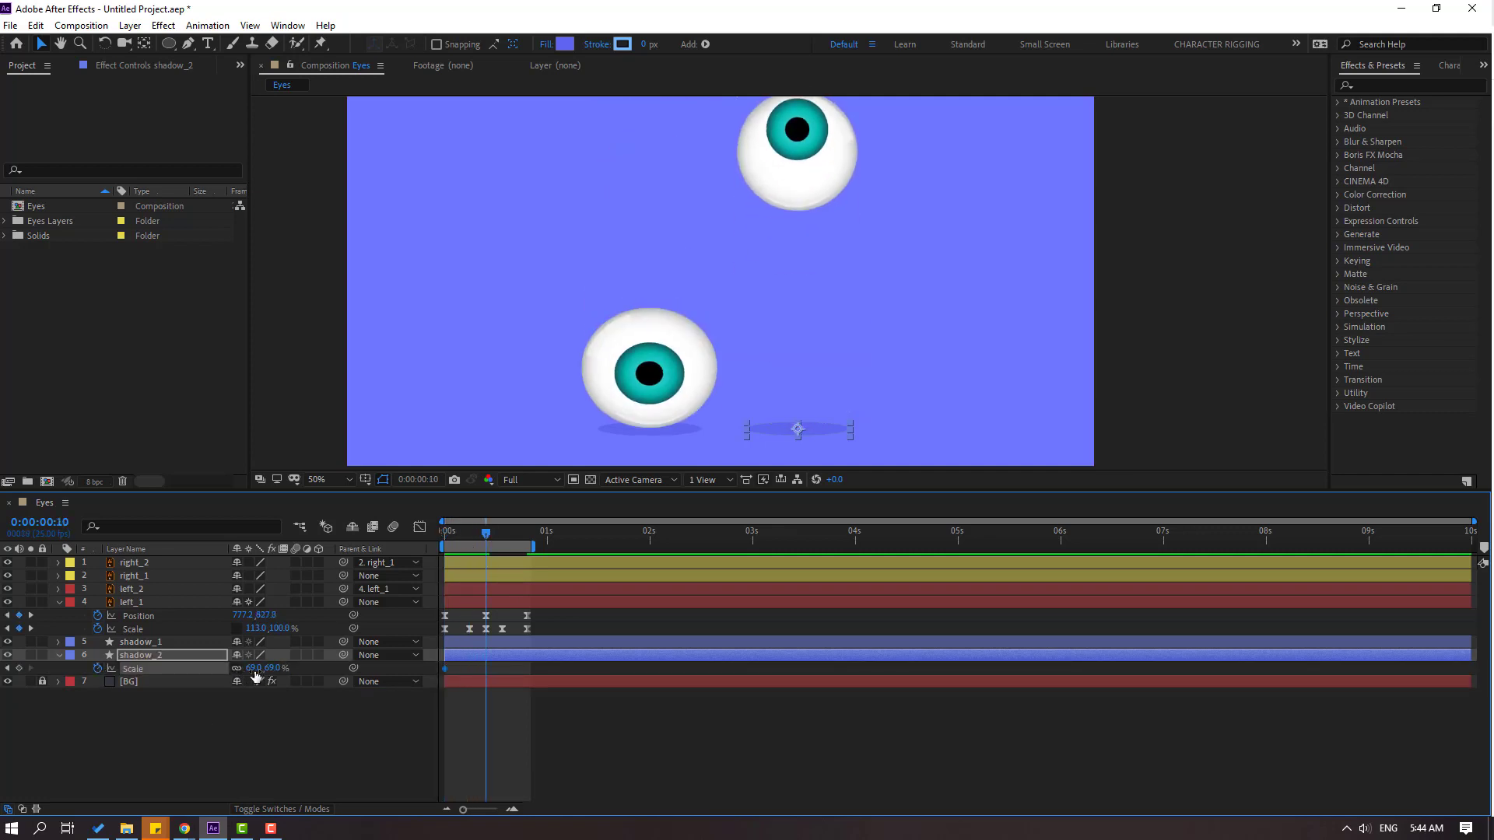
drag(254, 670, 247, 670)
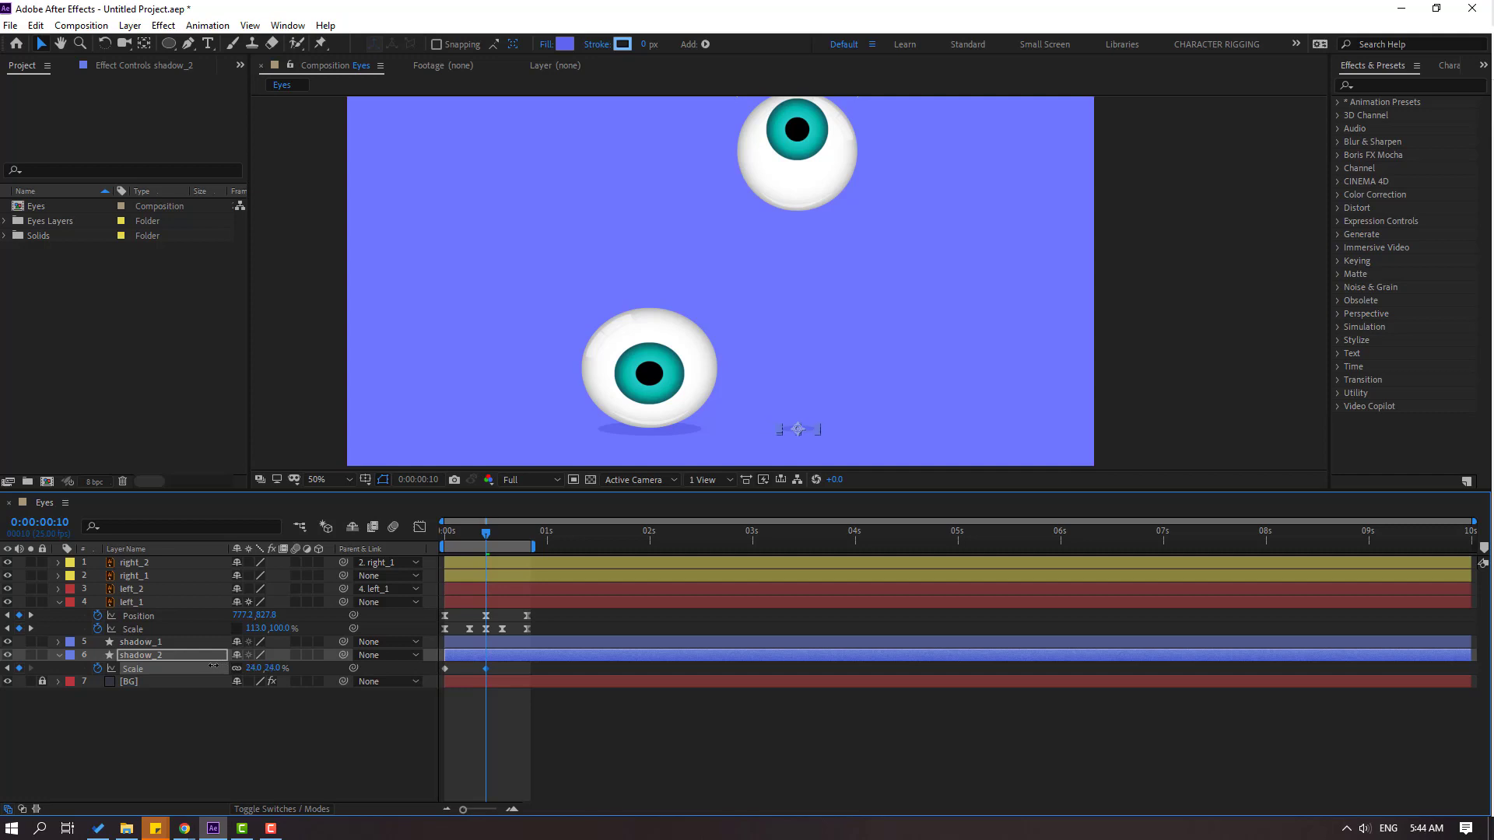
click(393, 695)
- Copy shadow_2's first Scale keyframe to 0:00:00:20 to close the loop
drag(485, 535, 528, 542)
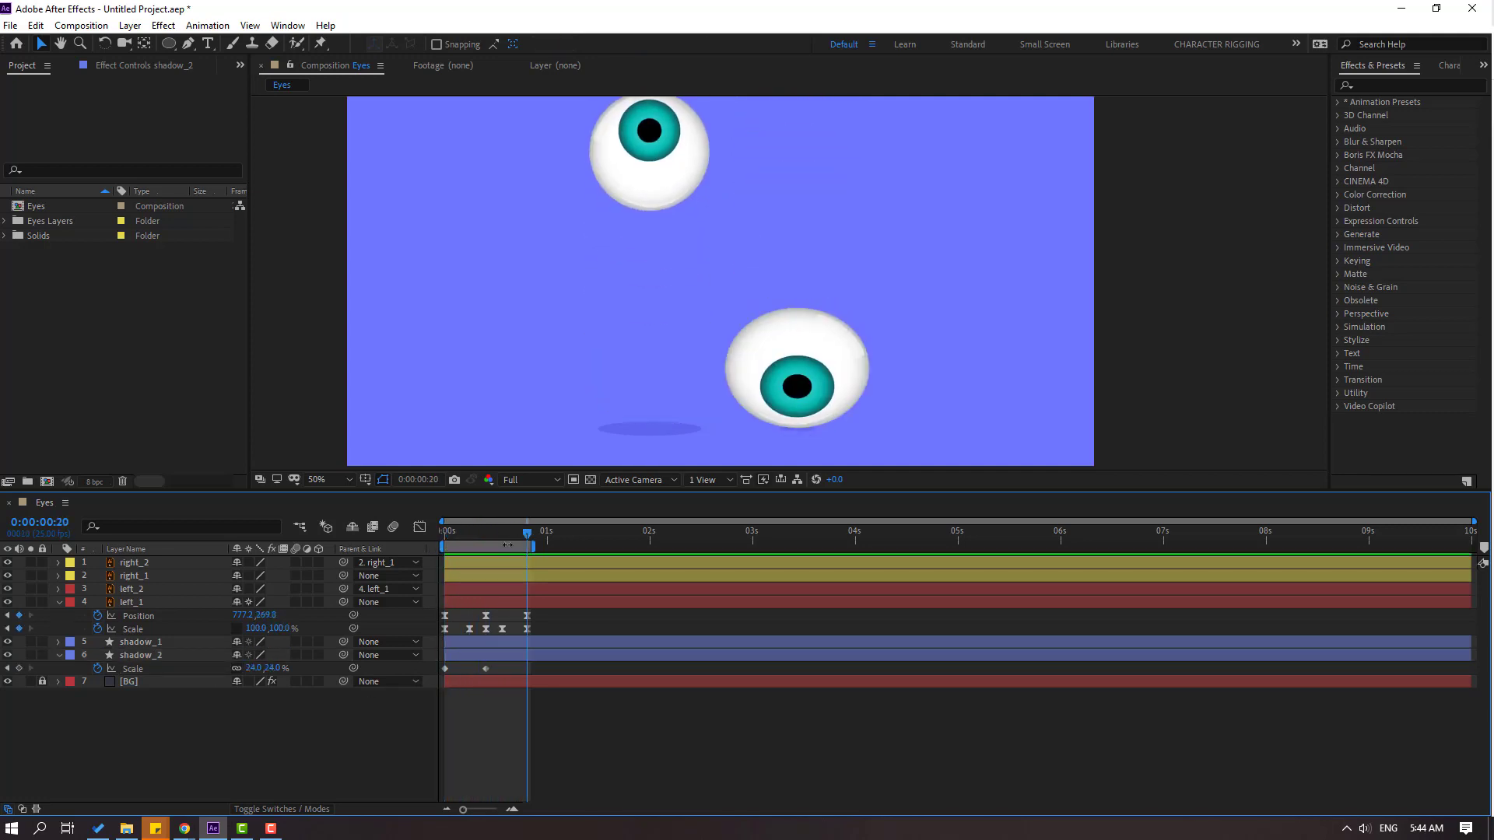
drag(460, 665, 440, 673)
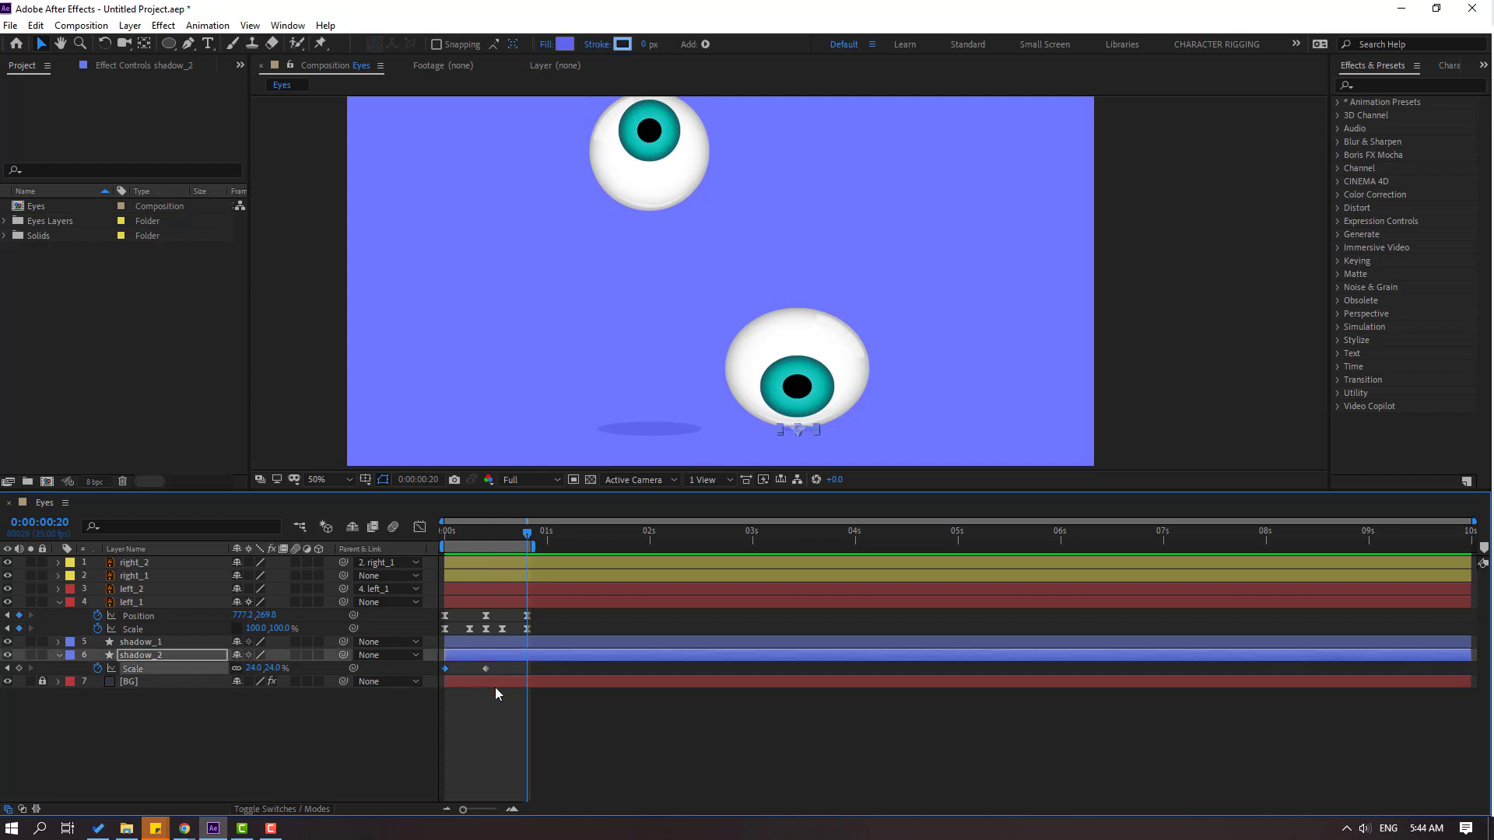
key(ctrl+v)
- Apply Easy Ease to all three Scale keyframes of shadow_2
drag(547, 667, 414, 684)
right_click(446, 669)
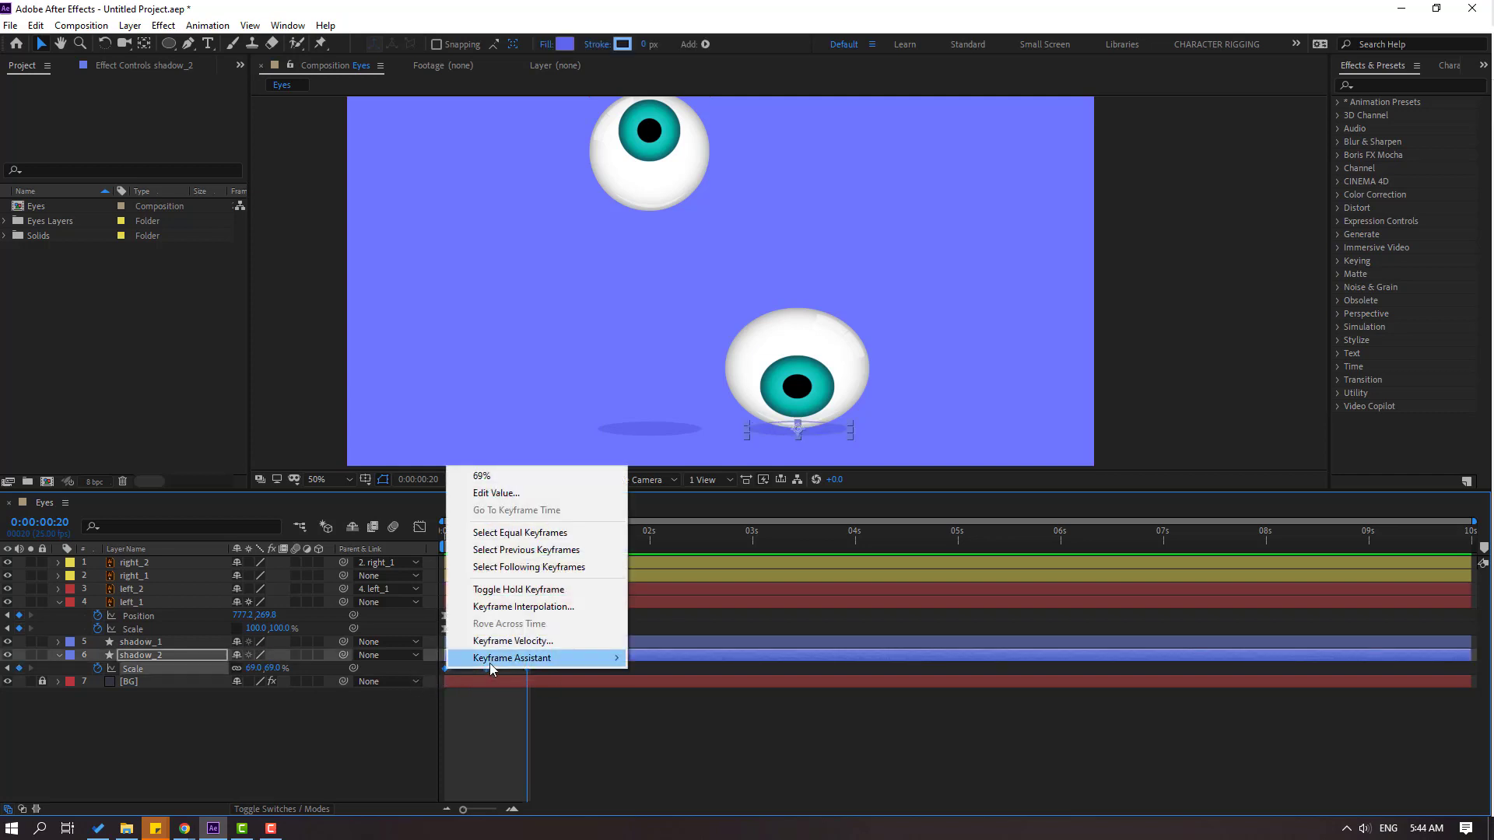
mouse_move(513, 659)
click(661, 708)
- Lengthen the ease around shadow_2's middle Scale keyframe so the speed graph peaks near the first and last keyframes, and preview
click(419, 527)
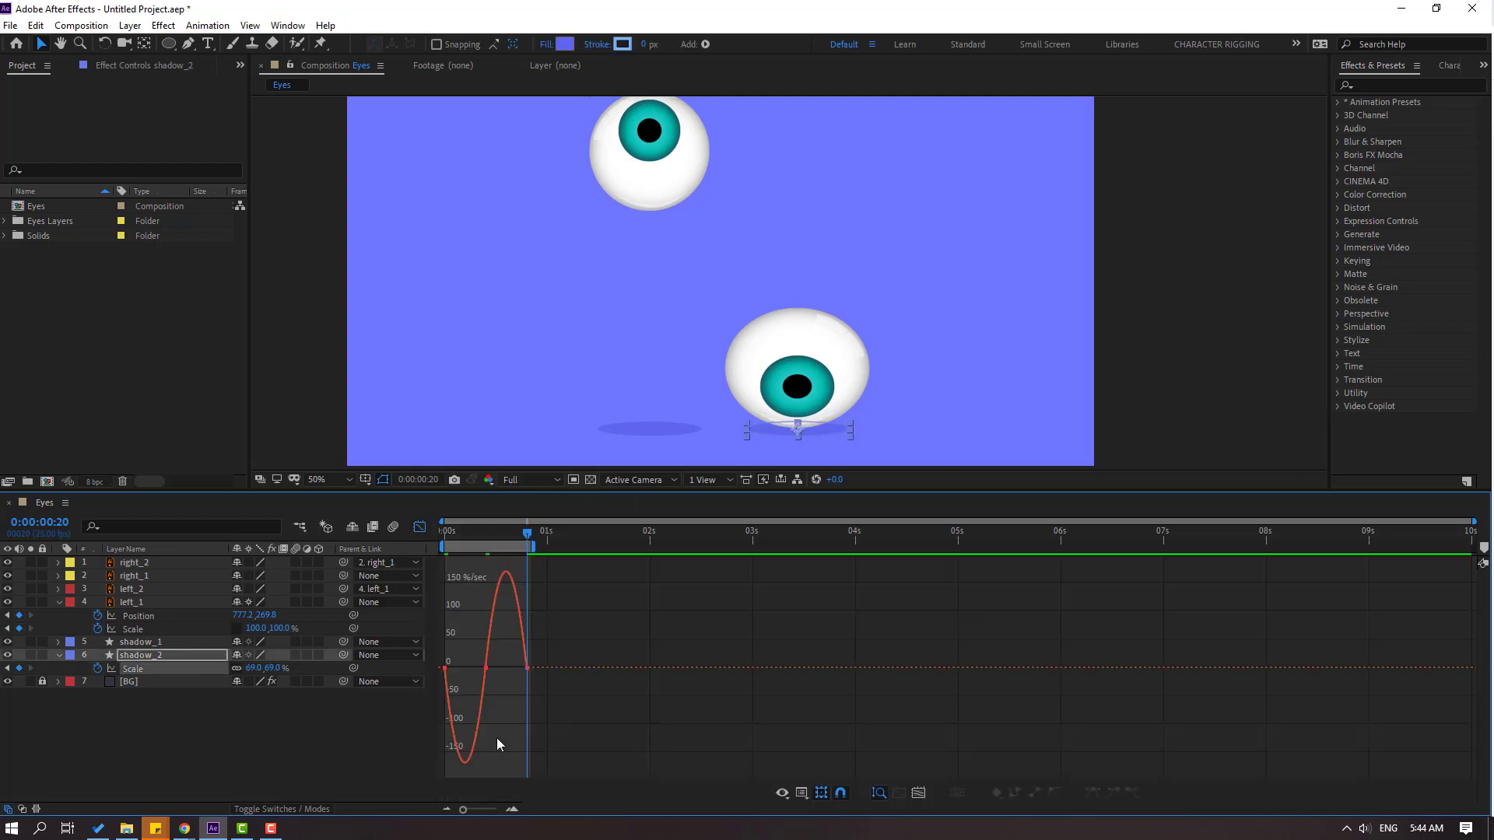
drag(503, 683, 509, 624)
click(649, 694)
key(space)
key(space)
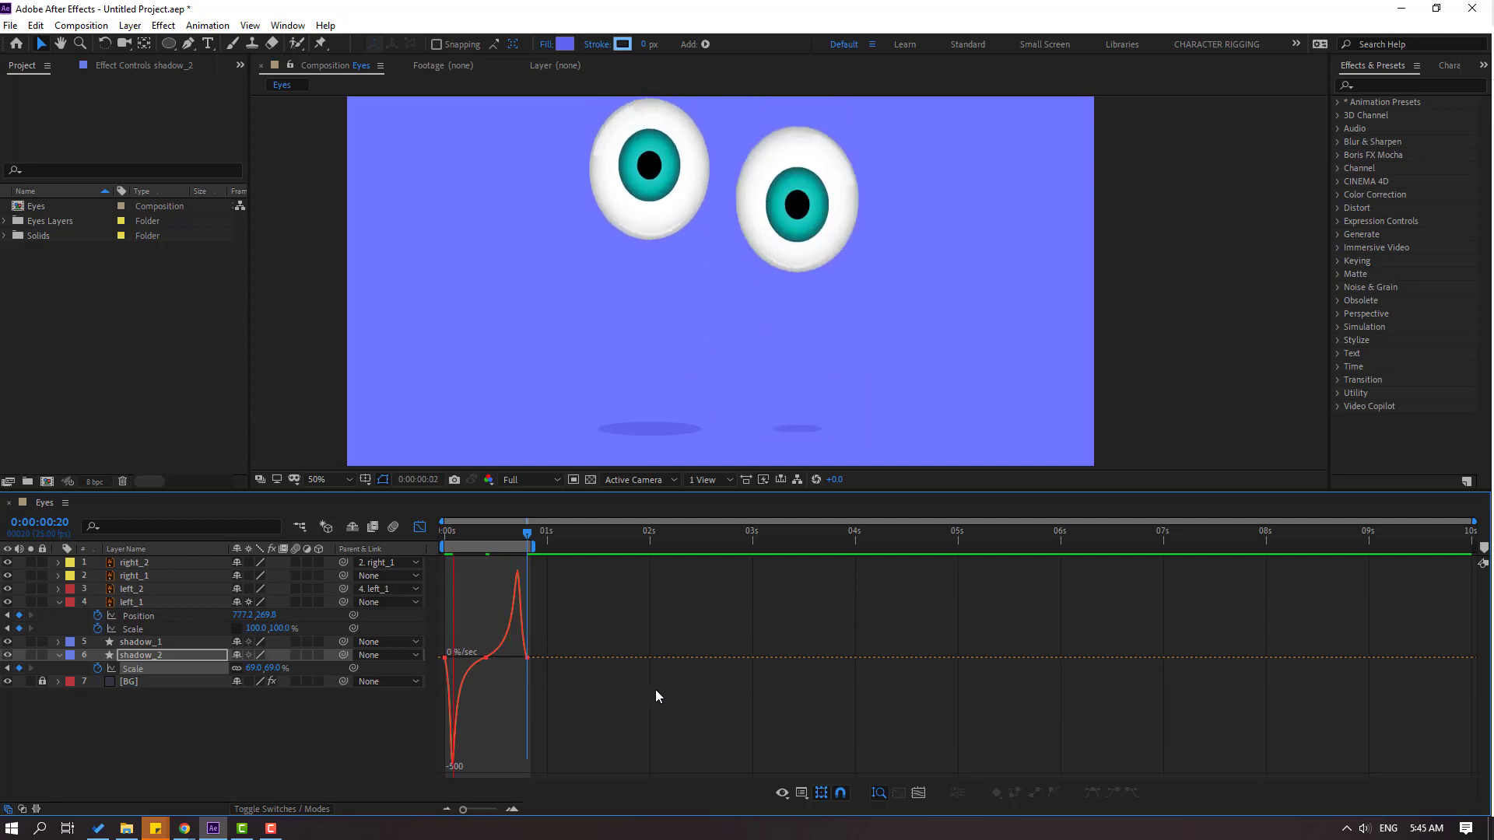
scroll(700, 372, down, 2)
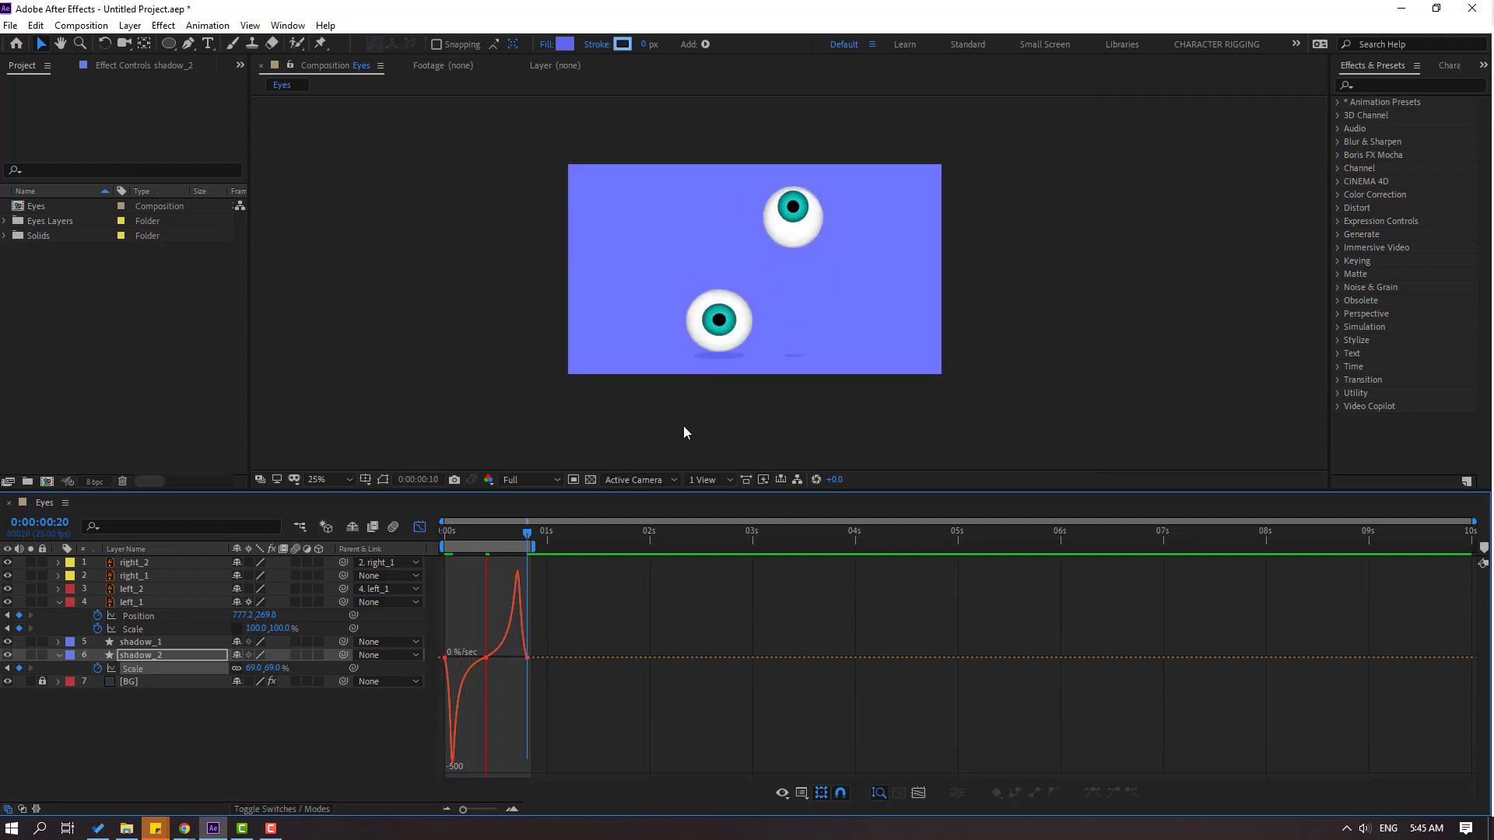
key(space)
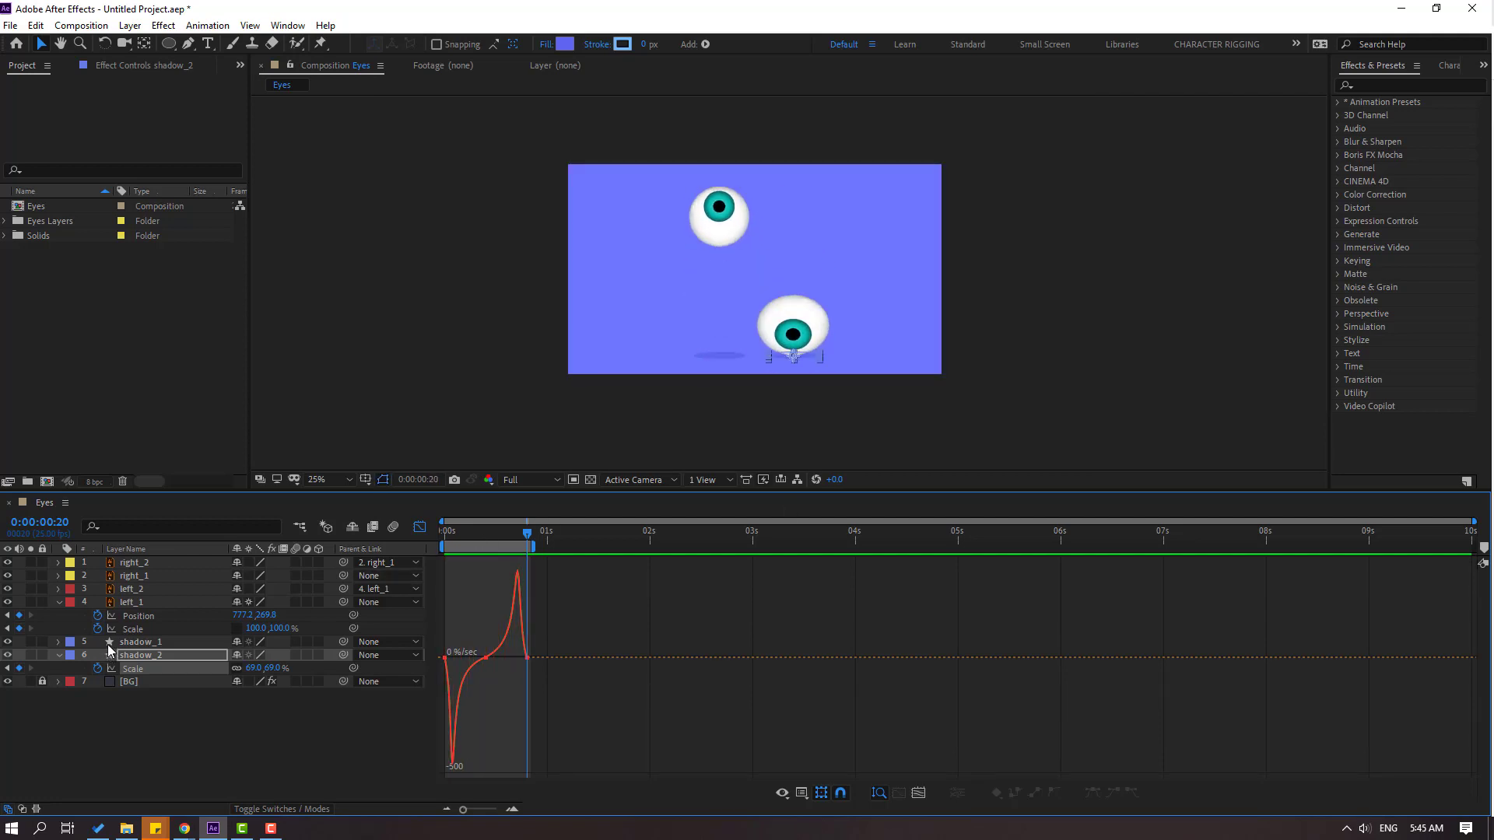
- Keyframe the Scale of shadow_1 at 33% on the first frame and 69% at 0:00:00:10
click(194, 642)
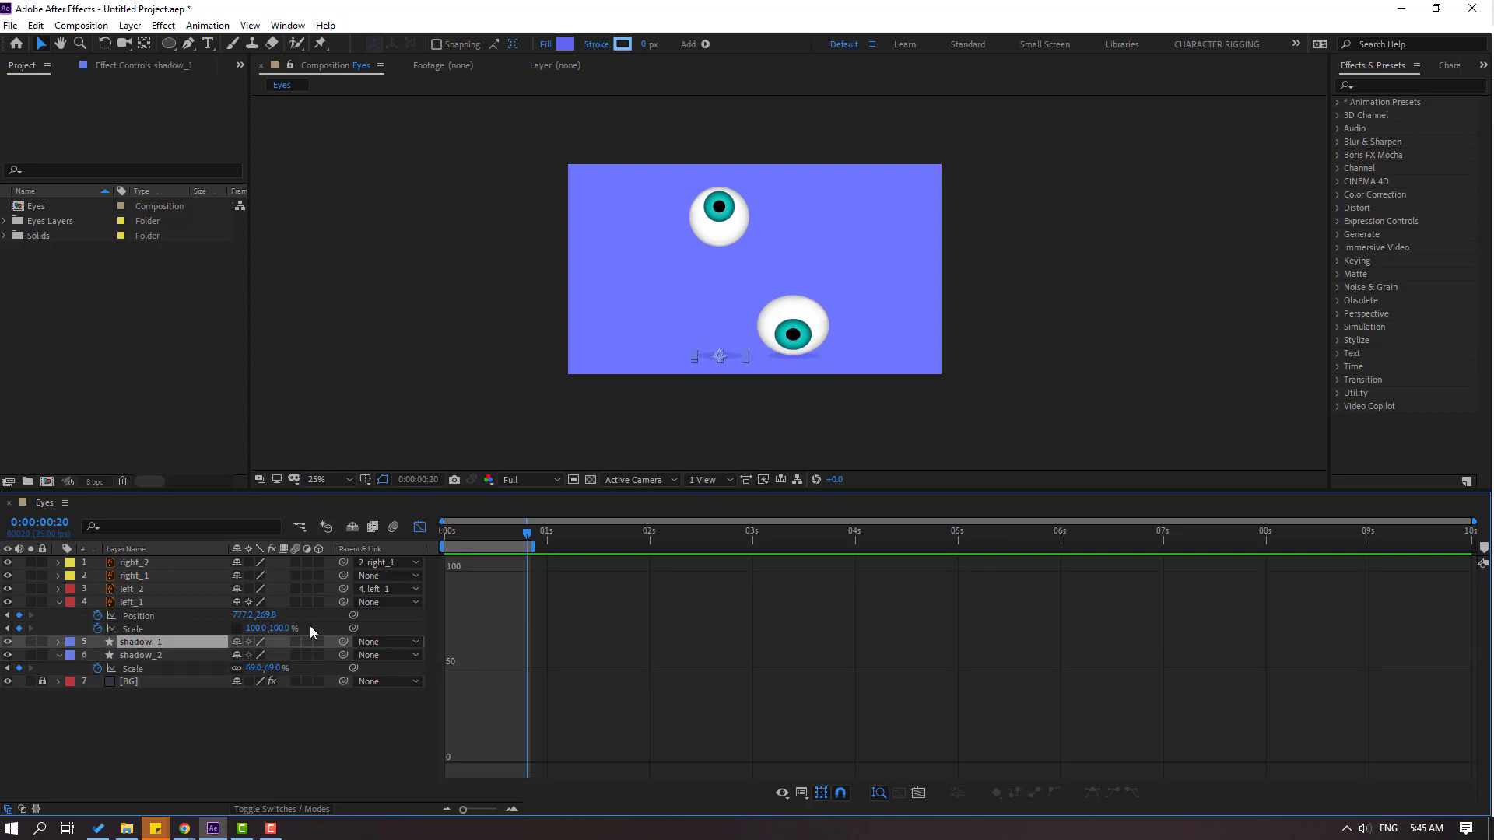
click(417, 529)
drag(526, 534, 418, 536)
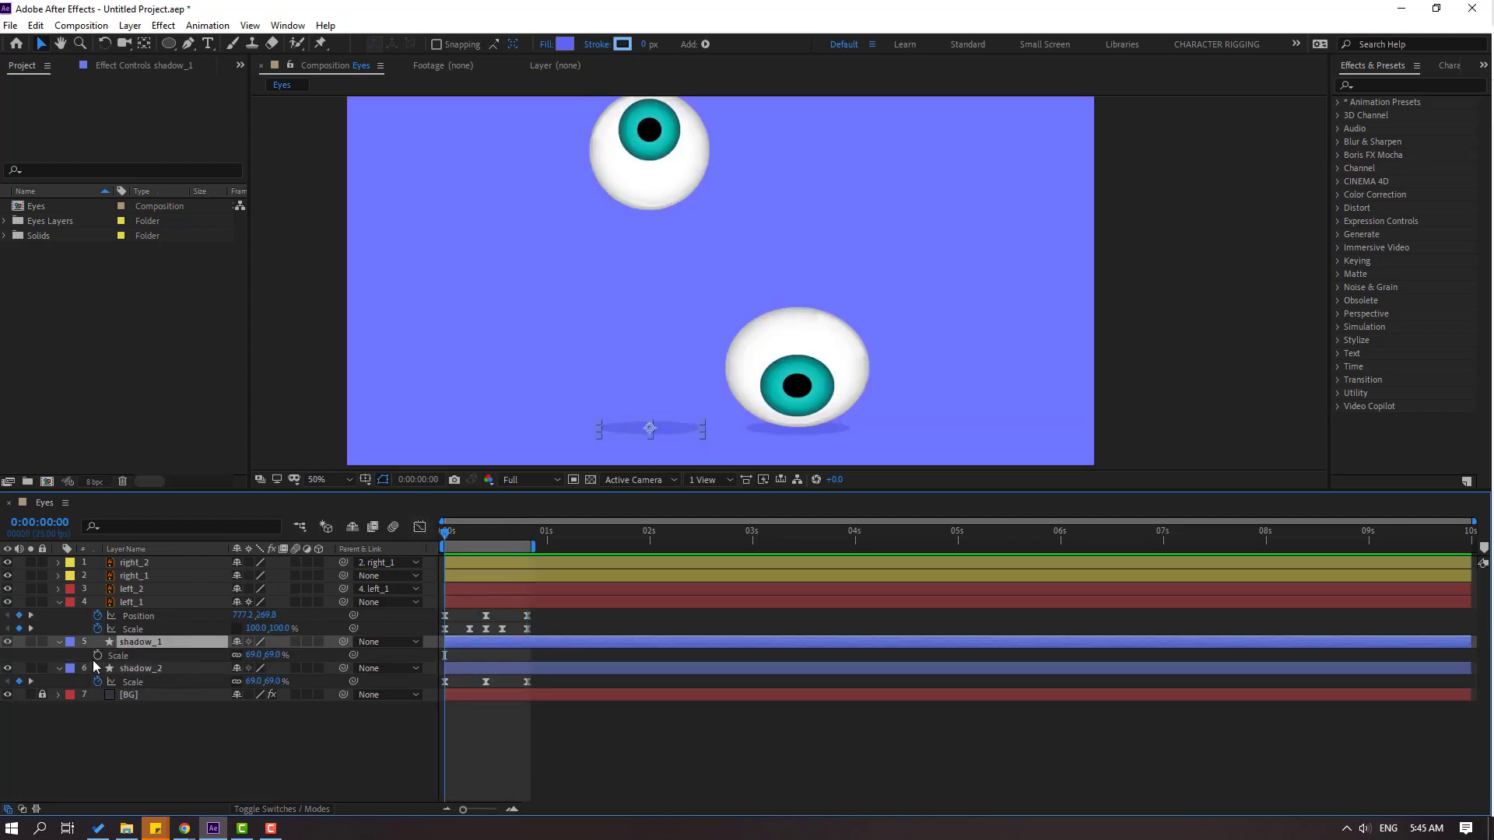
click(97, 656)
drag(445, 655, 487, 655)
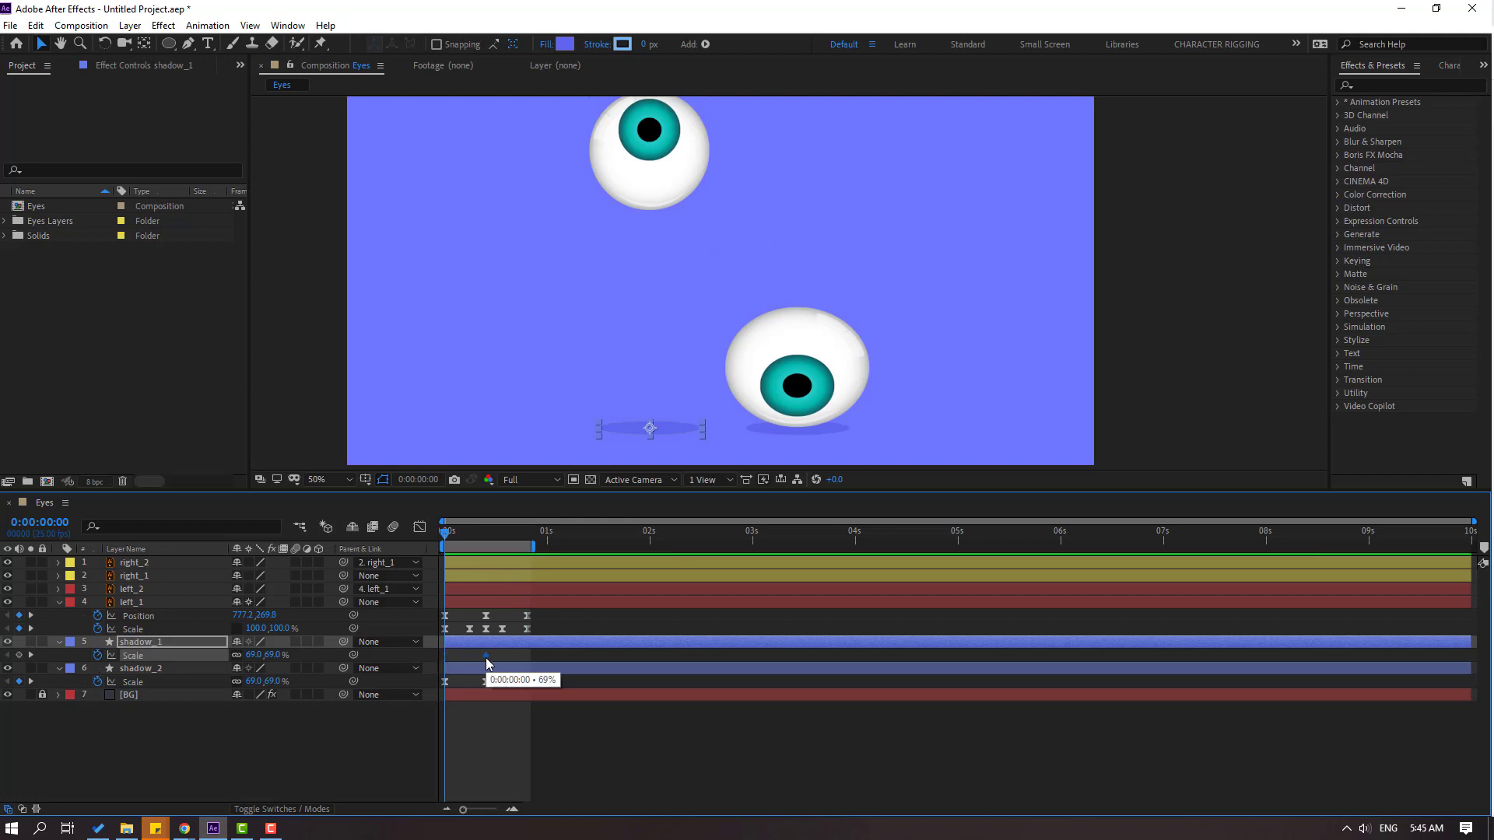
drag(253, 655, 226, 658)
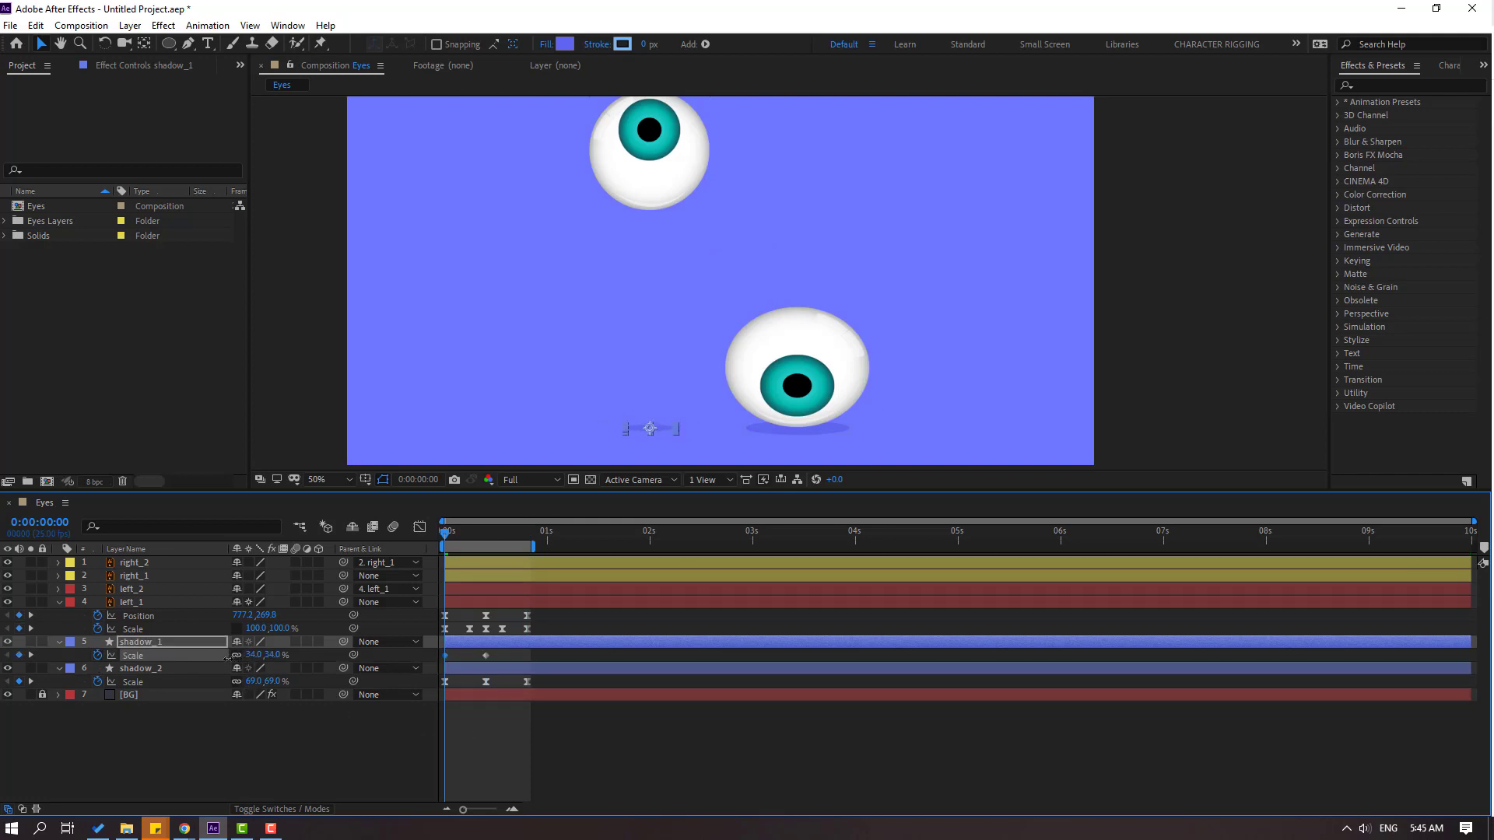
- Replace shadow_1's first Scale keyframe with the 24% middle keyframe copied from shadow_2
click(487, 683)
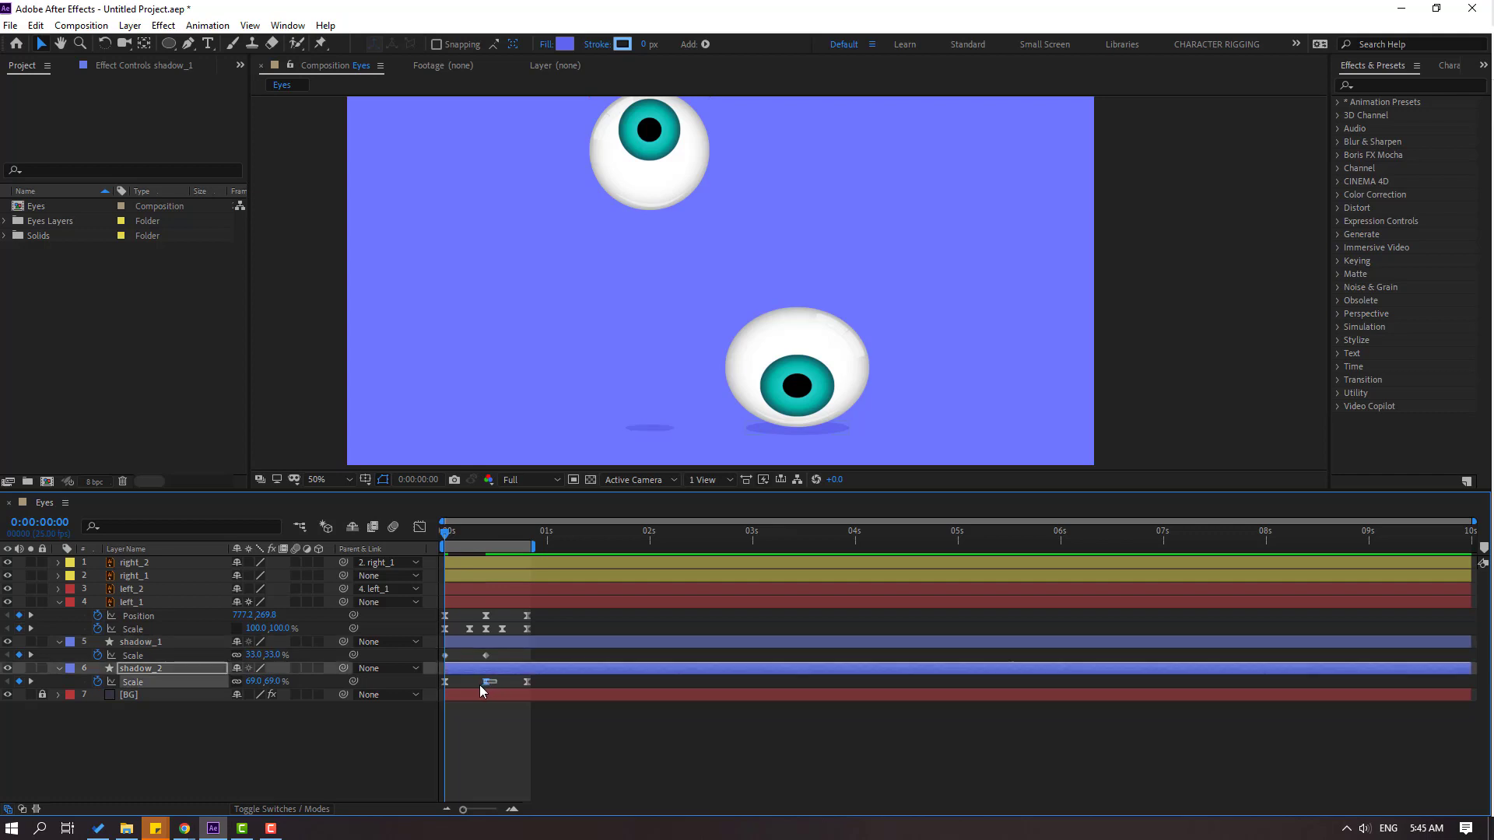
click(445, 655)
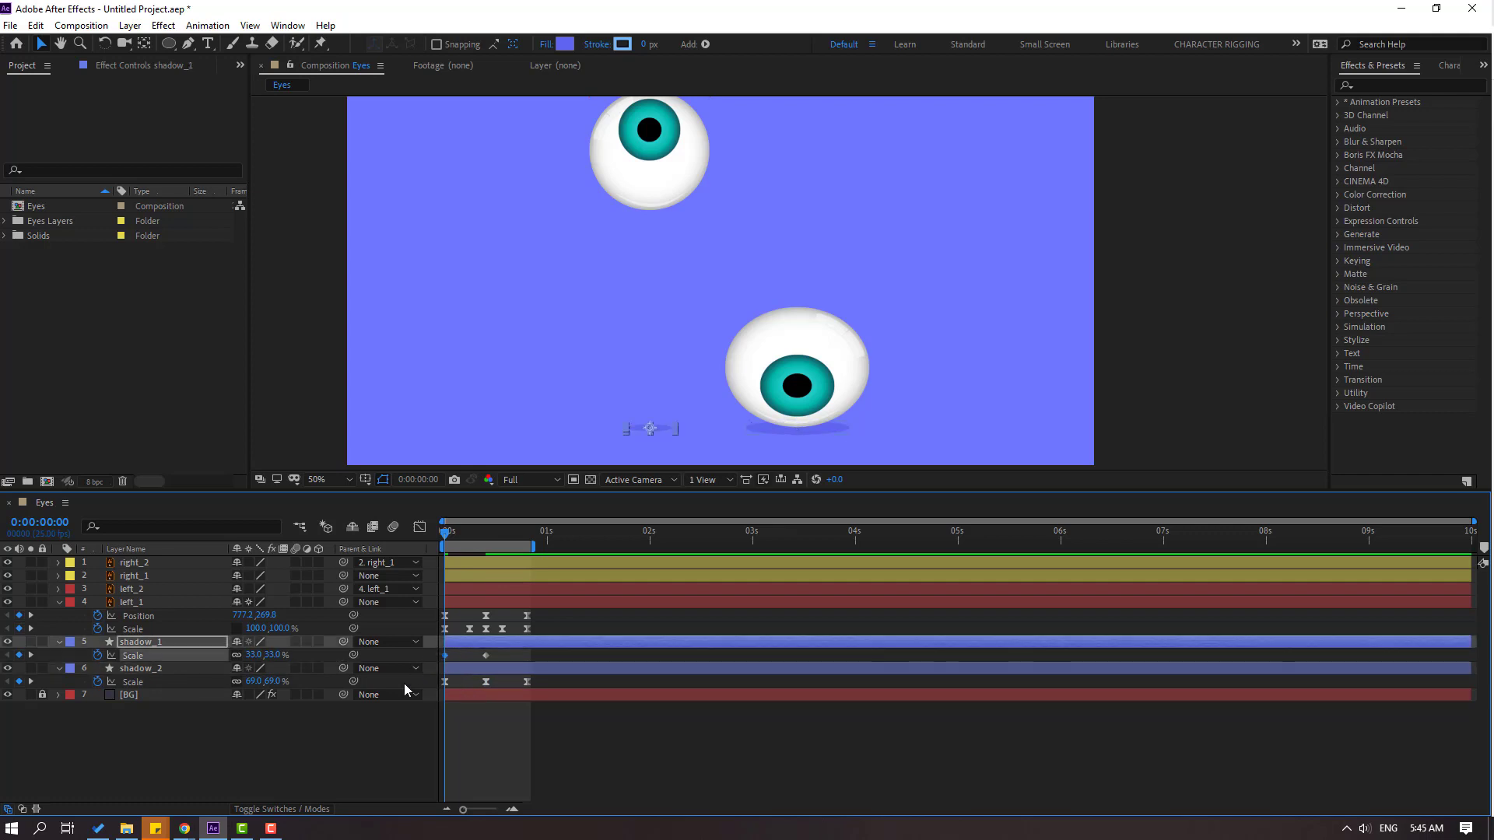
click(352, 718)
- Copy shadow_1's first Scale keyframe to 0:00:00:20
click(461, 534)
drag(476, 541, 532, 547)
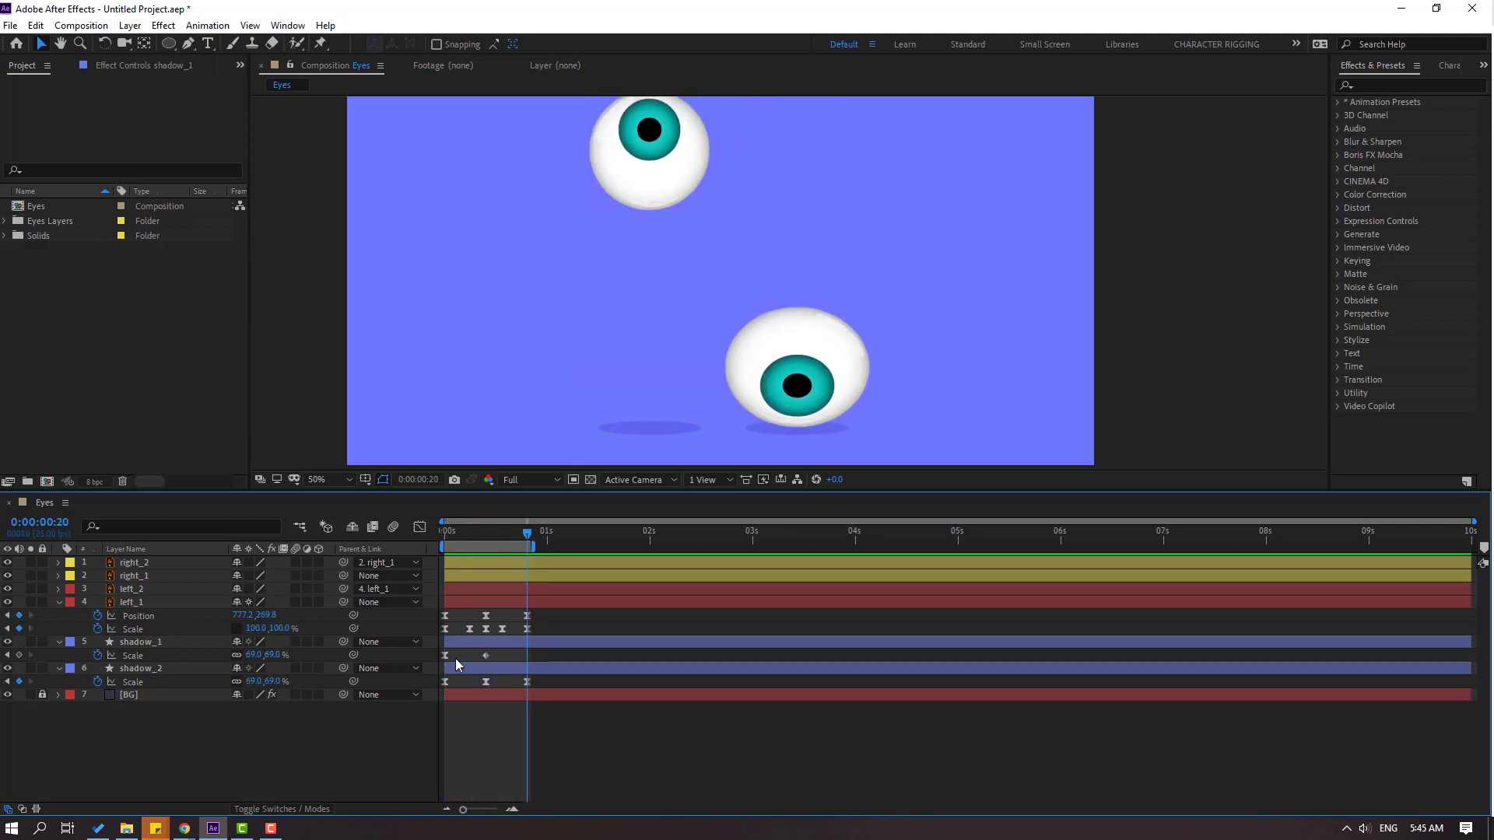
drag(459, 655, 436, 663)
key(ctrl+c)
key(ctrl+v)
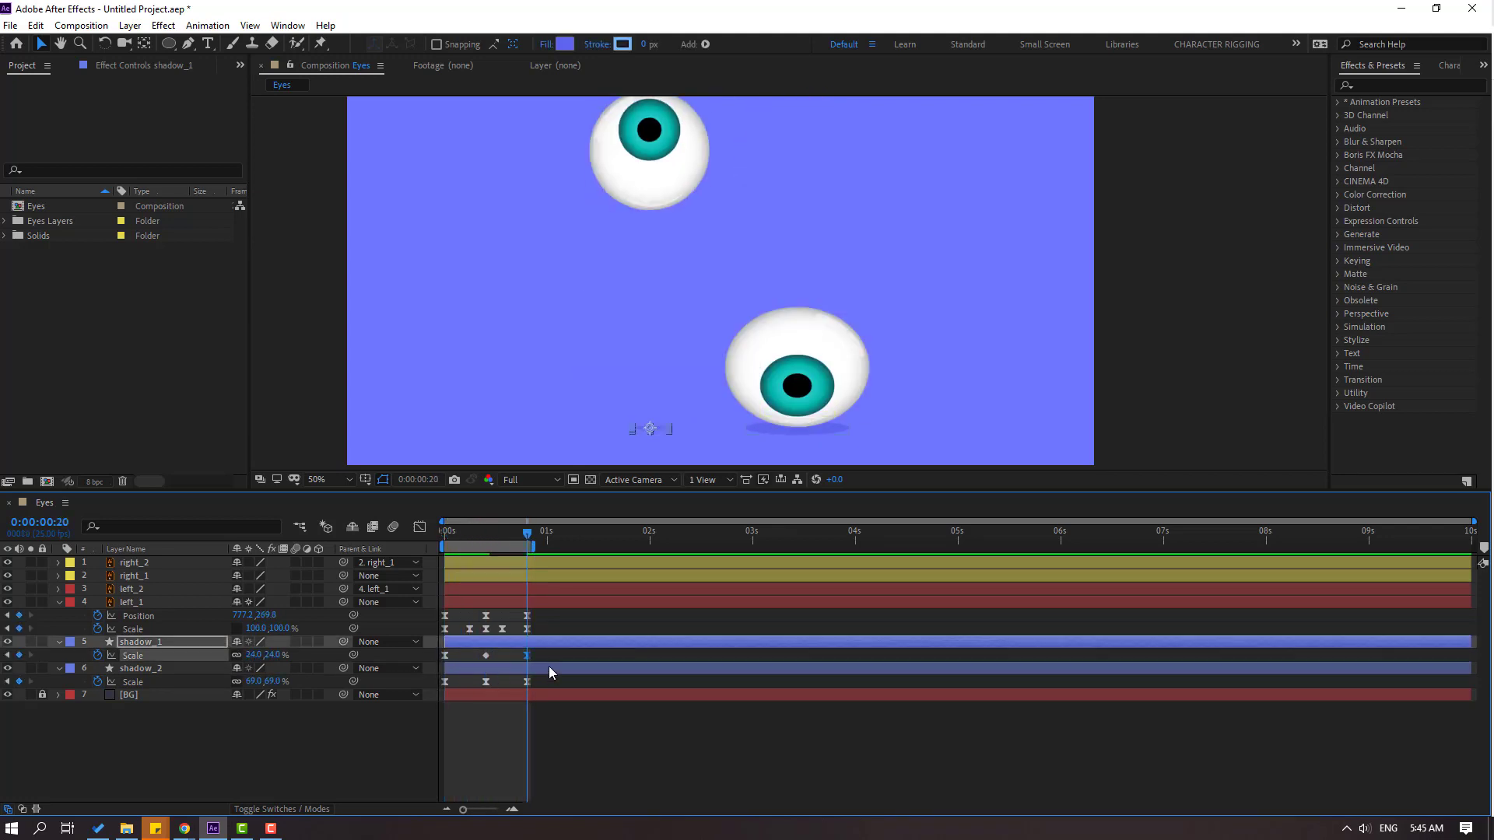
- Apply Easy Ease to shadow_1's middle Scale keyframe at 0:00:00:10
right_click(485, 657)
mouse_move(544, 645)
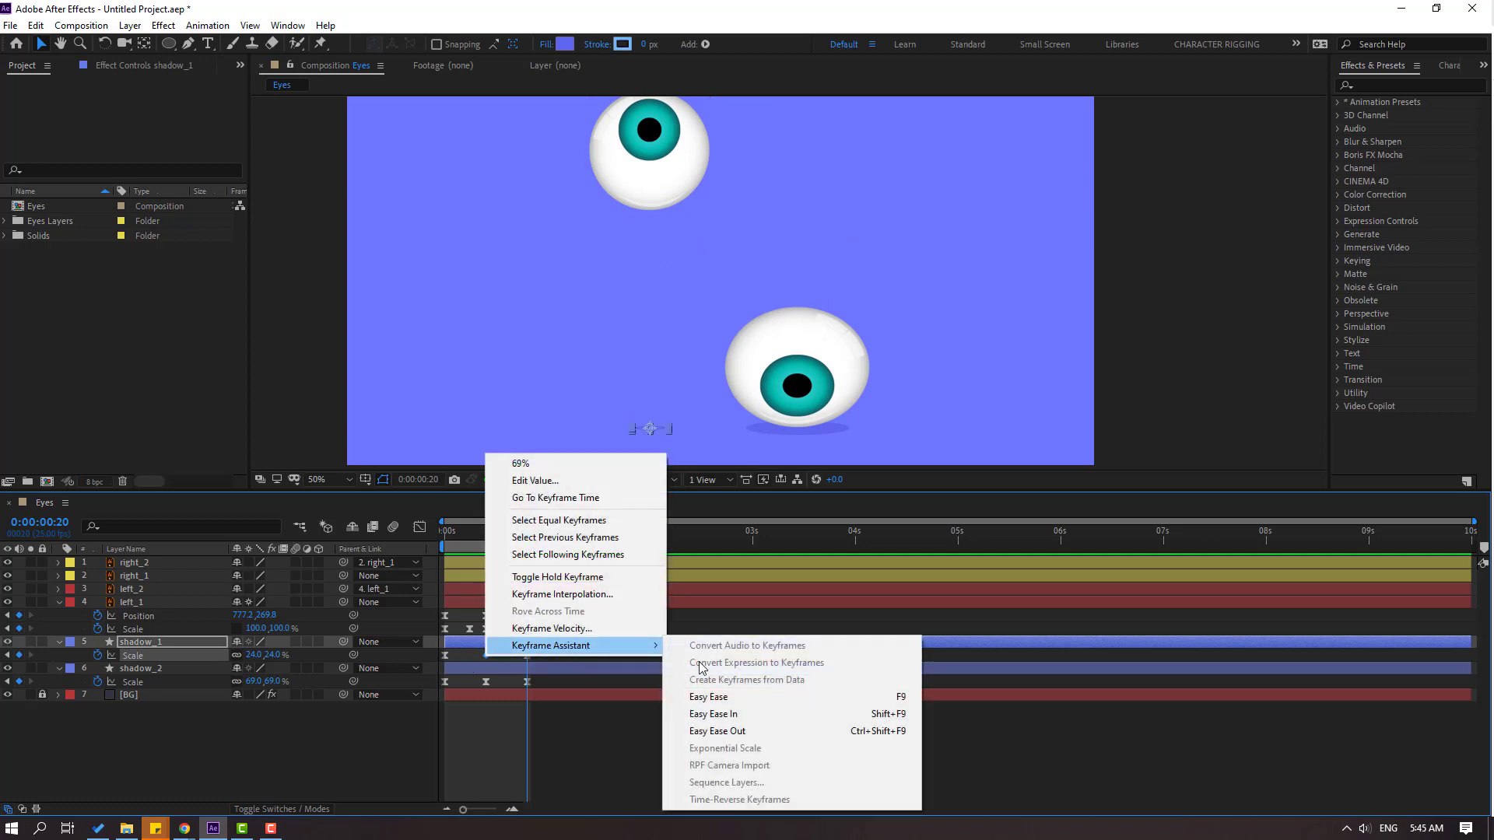
click(684, 700)
- Lengthen the ease around shadow_1's middle Scale keyframe so the speed graph peaks near the first and last keyframes, and preview the loop
drag(561, 654, 403, 671)
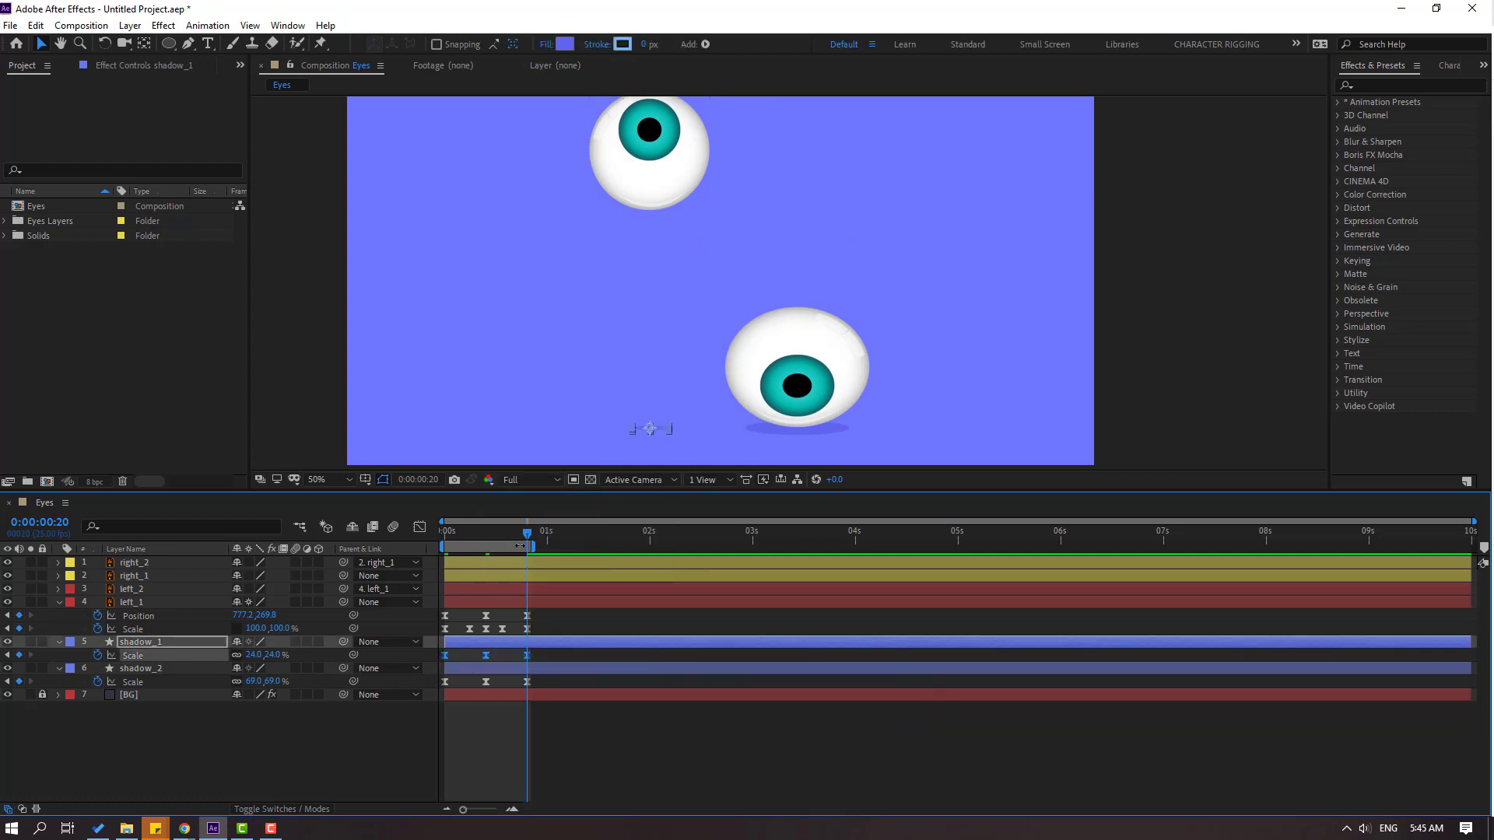
drag(526, 534, 418, 545)
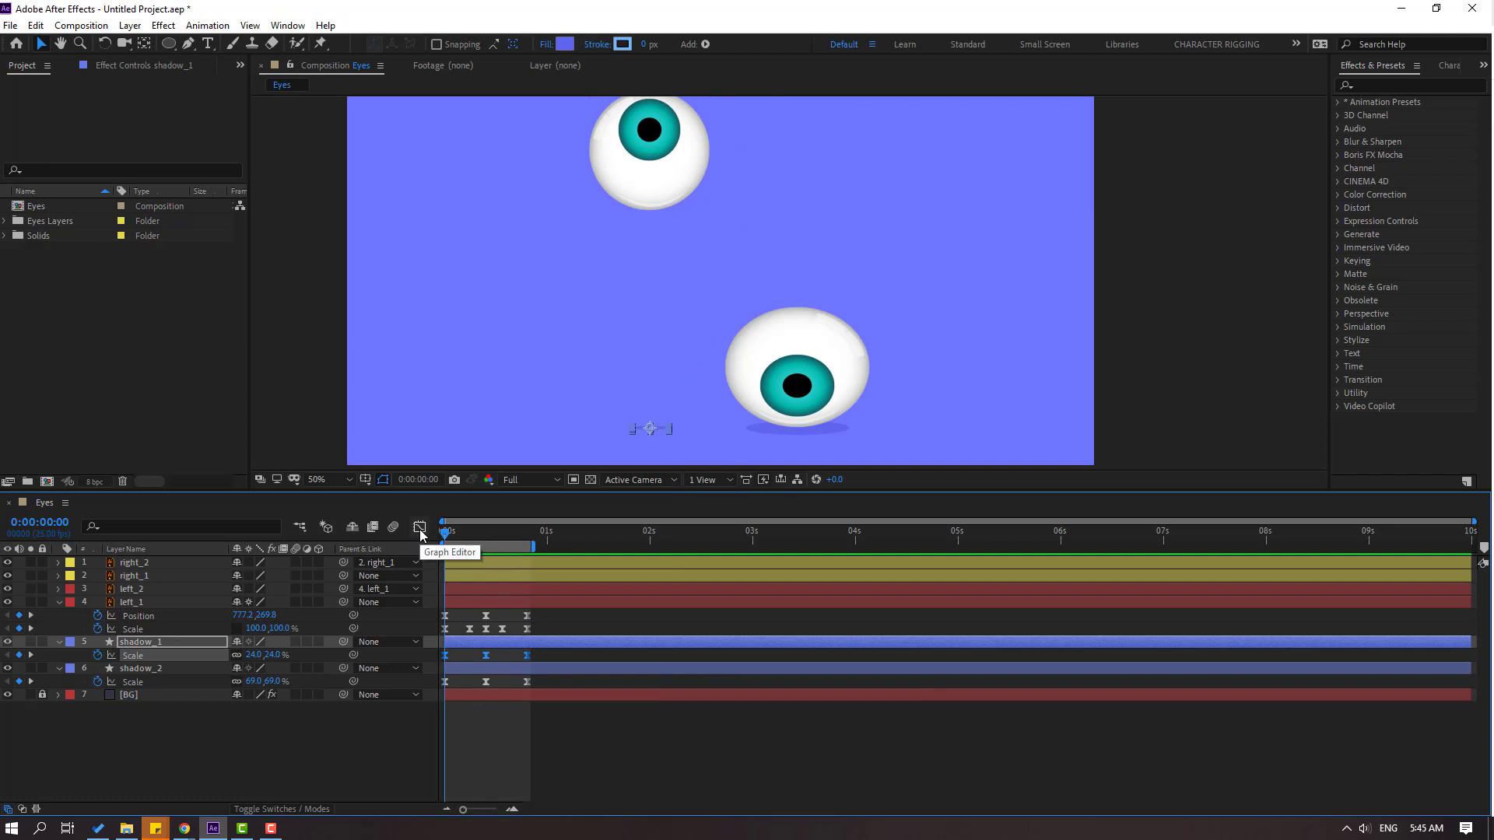
click(419, 527)
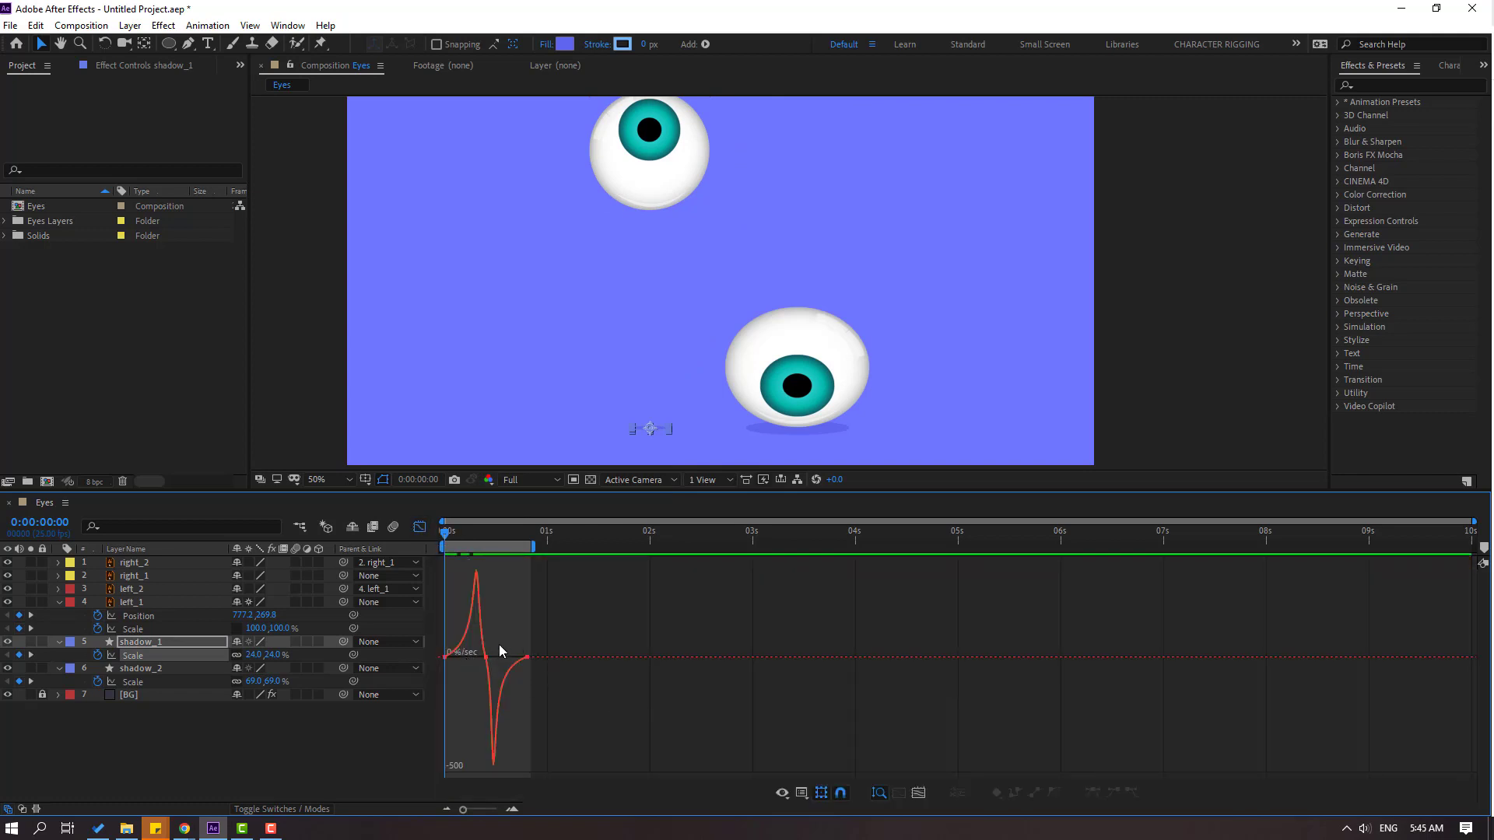
double_click(470, 657)
drag(459, 658, 520, 653)
drag(498, 704, 509, 709)
key(space)
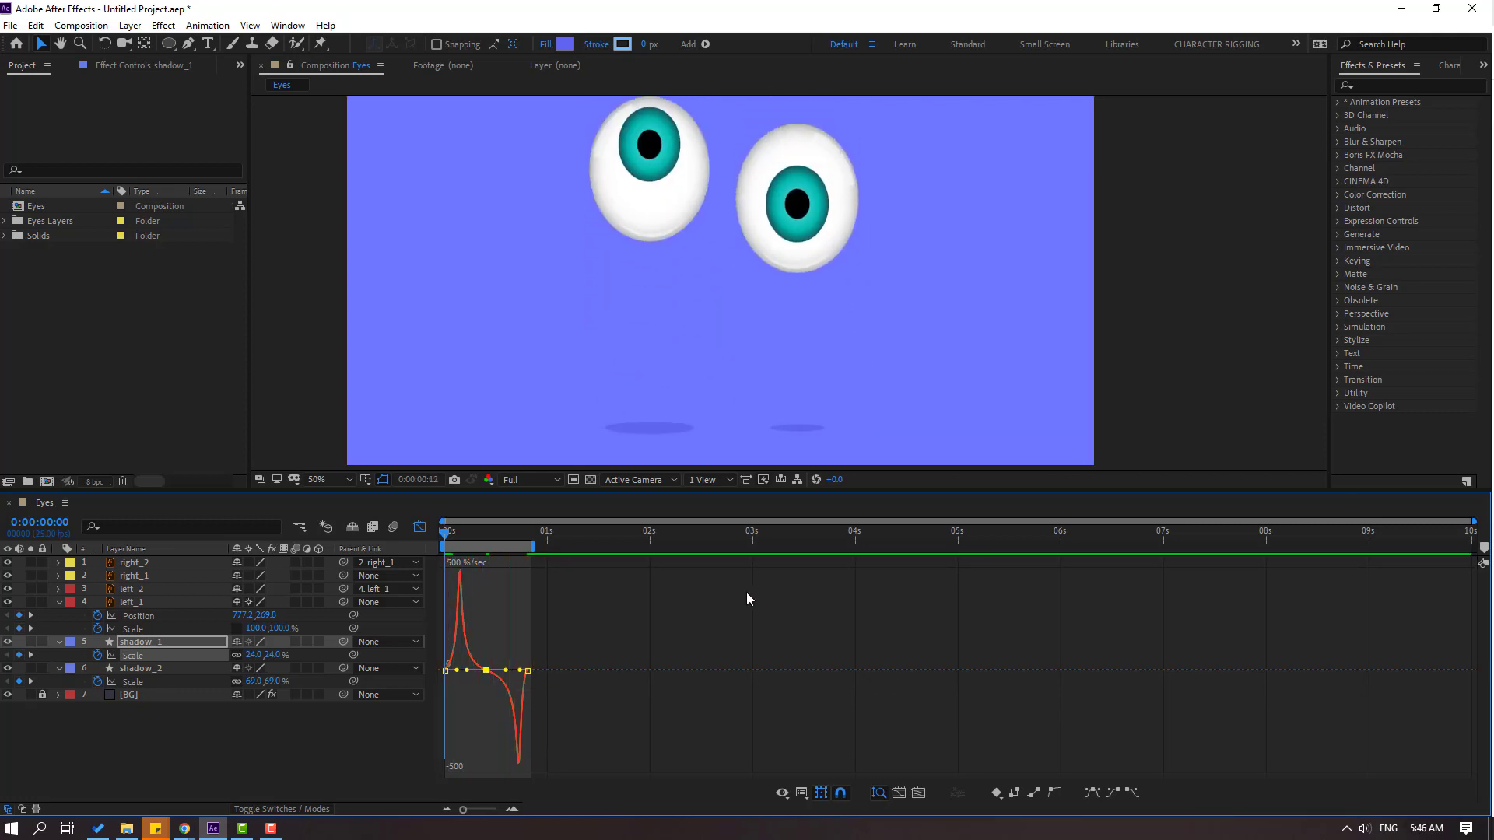
key(comma)
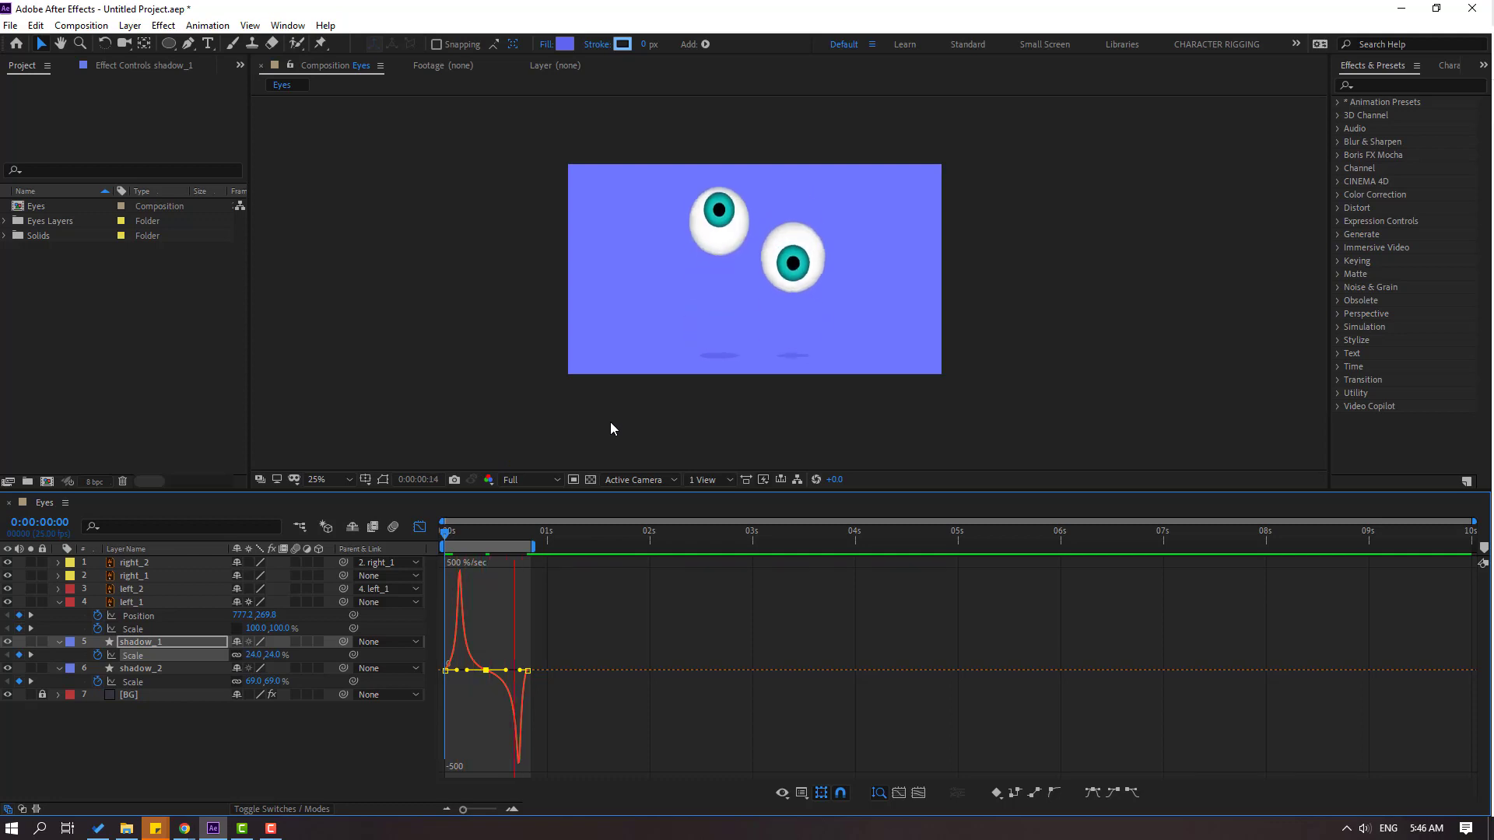
click(420, 528)
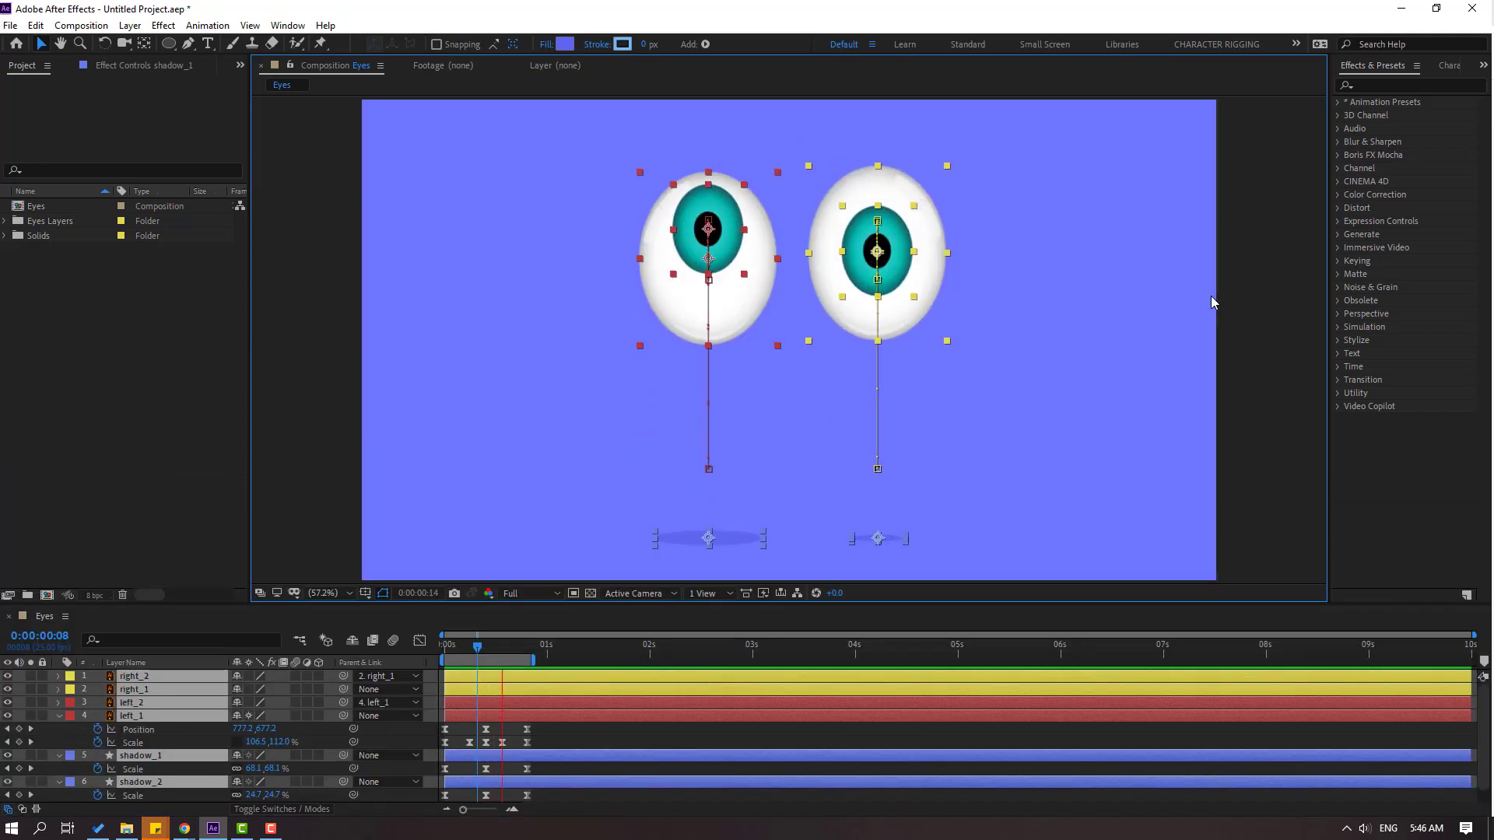